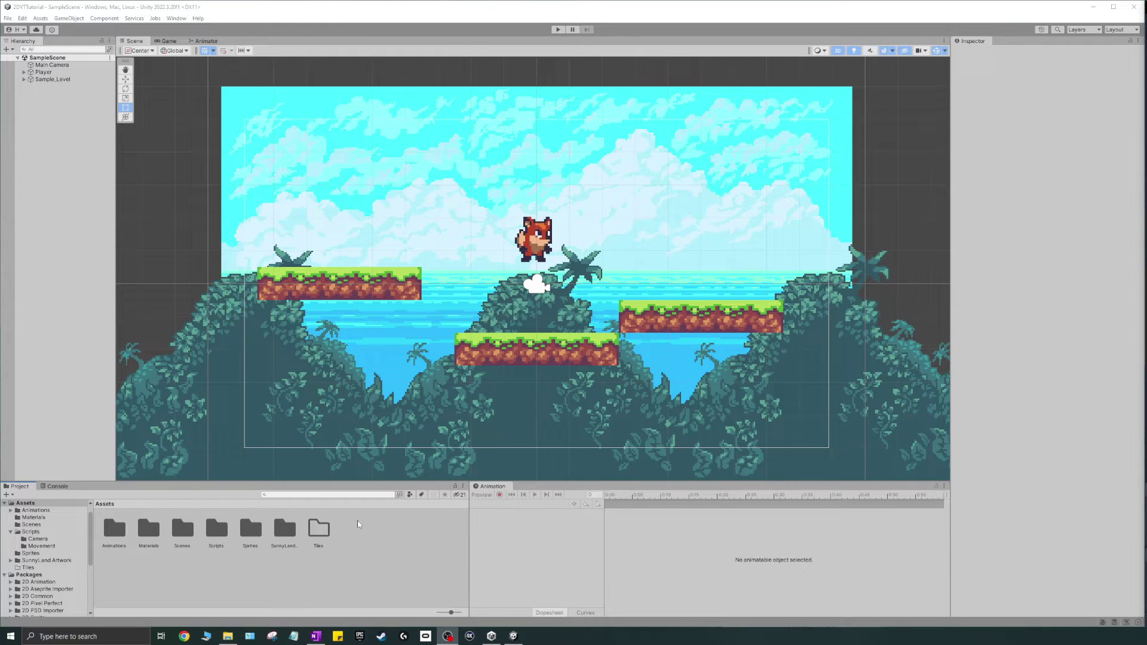
# Create a folder named TileMap in the Assets folder
pyautogui.rightClick(361, 535)
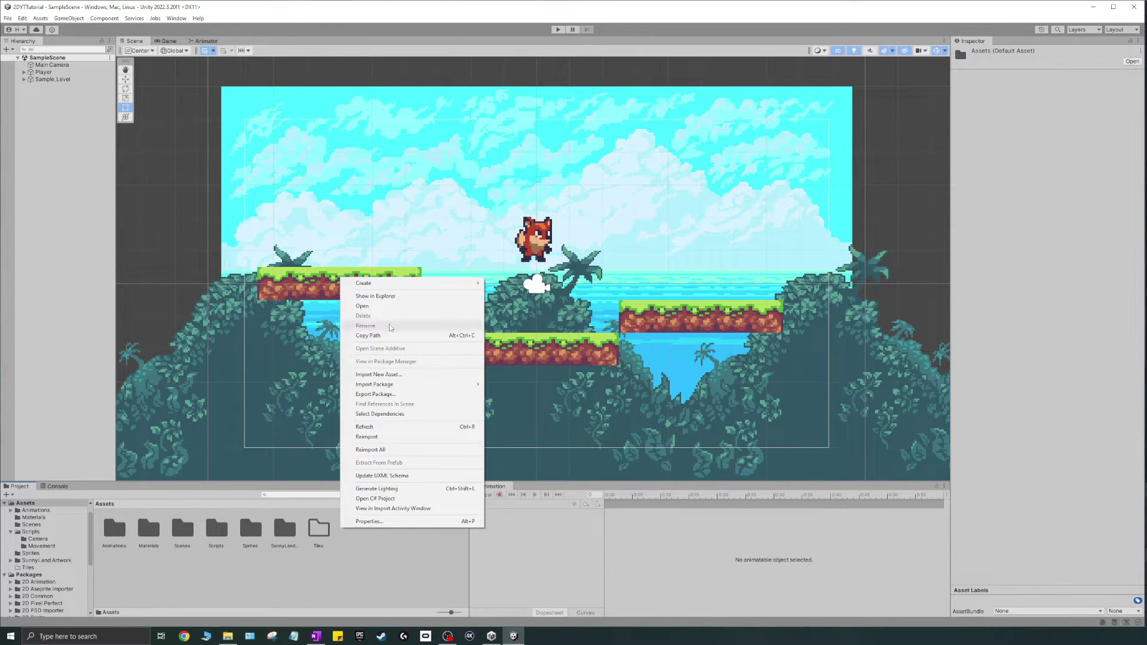
pyautogui.moveTo(381, 282)
pyautogui.click(508, 225)
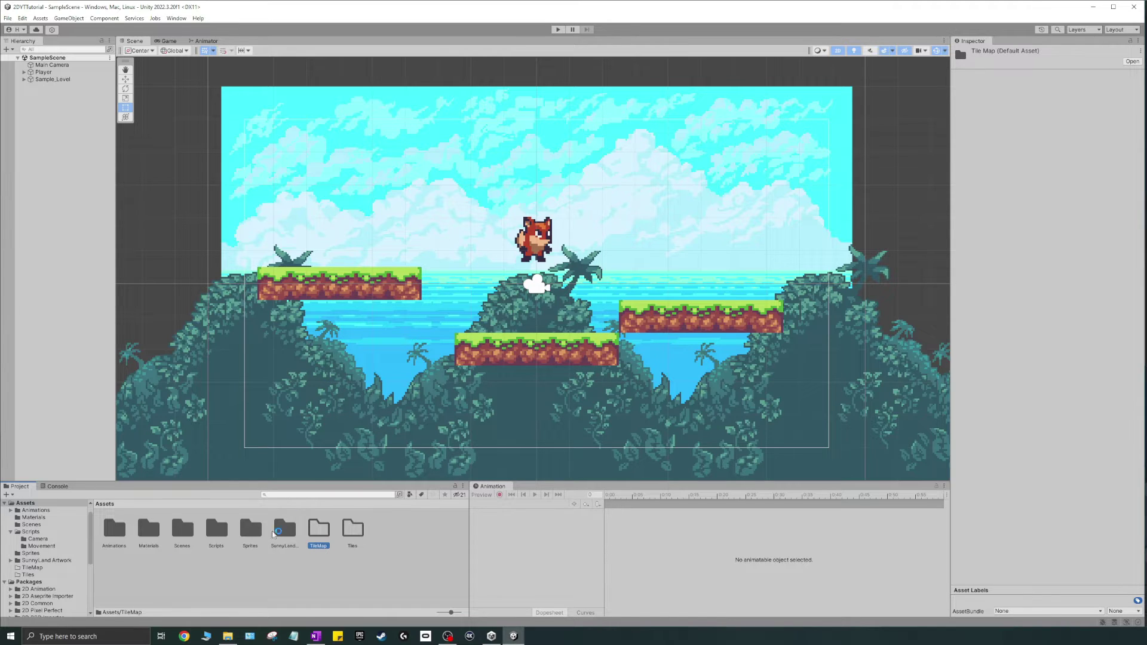
# Create a subfolder named Tile Palettes inside the TileMap folder
pyautogui.doubleClick(318, 529)
pyautogui.rightClick(220, 537)
pyautogui.moveTo(266, 293)
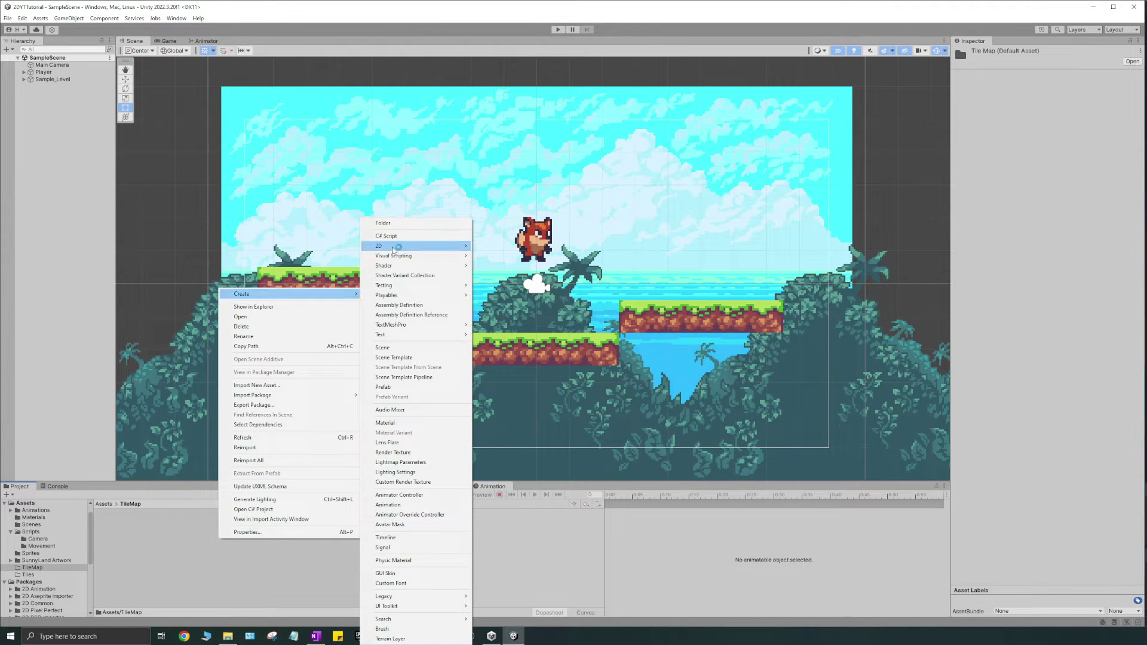
pyautogui.click(391, 224)
pyautogui.write('Tile Palettes')
pyautogui.press('Return')
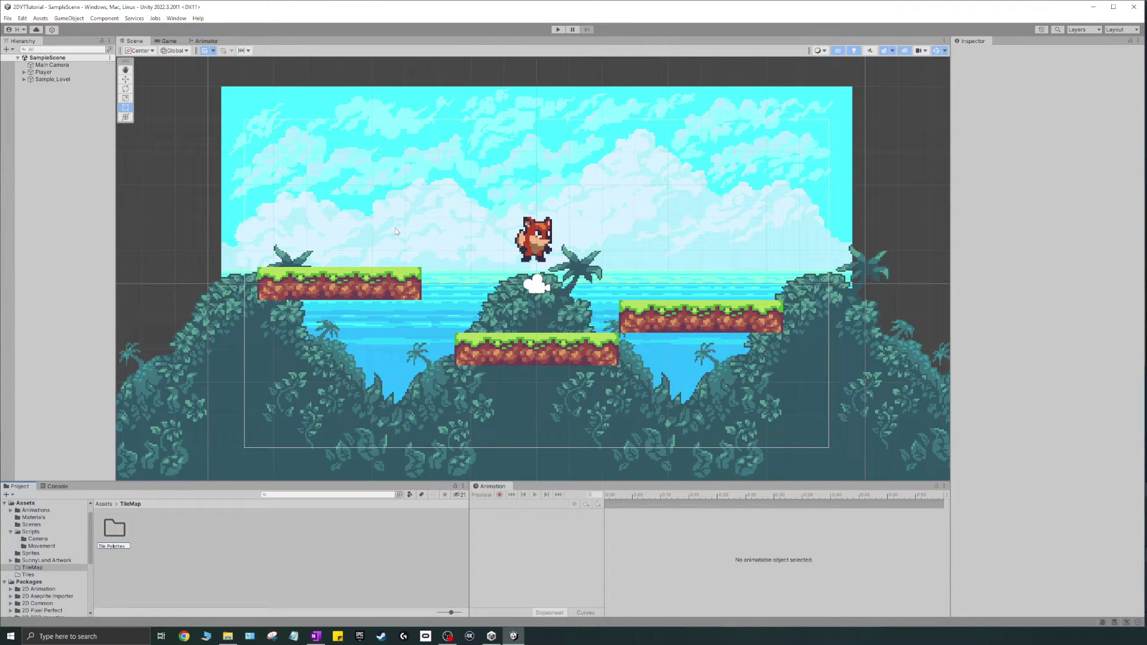
pyautogui.moveTo(455, 616); pyautogui.dragTo(459, 614)
pyautogui.click(177, 576)
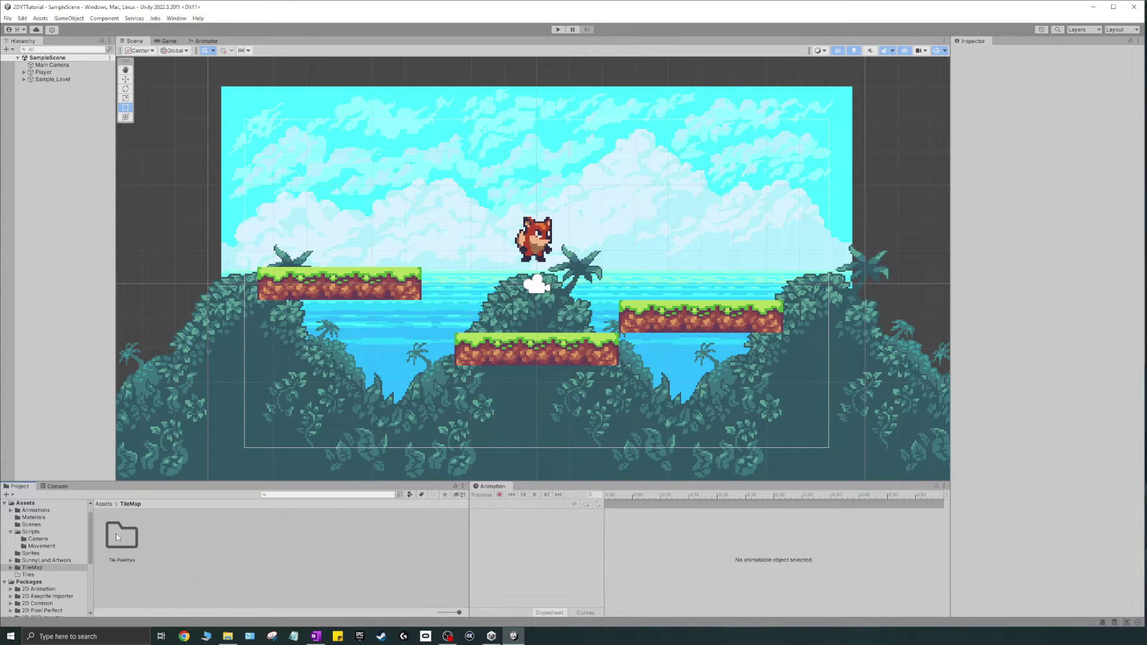
# Create a subfolder named Basic inside the Tile Palettes folder
pyautogui.doubleClick(119, 536)
pyautogui.rightClick(174, 541)
pyautogui.moveTo(179, 297)
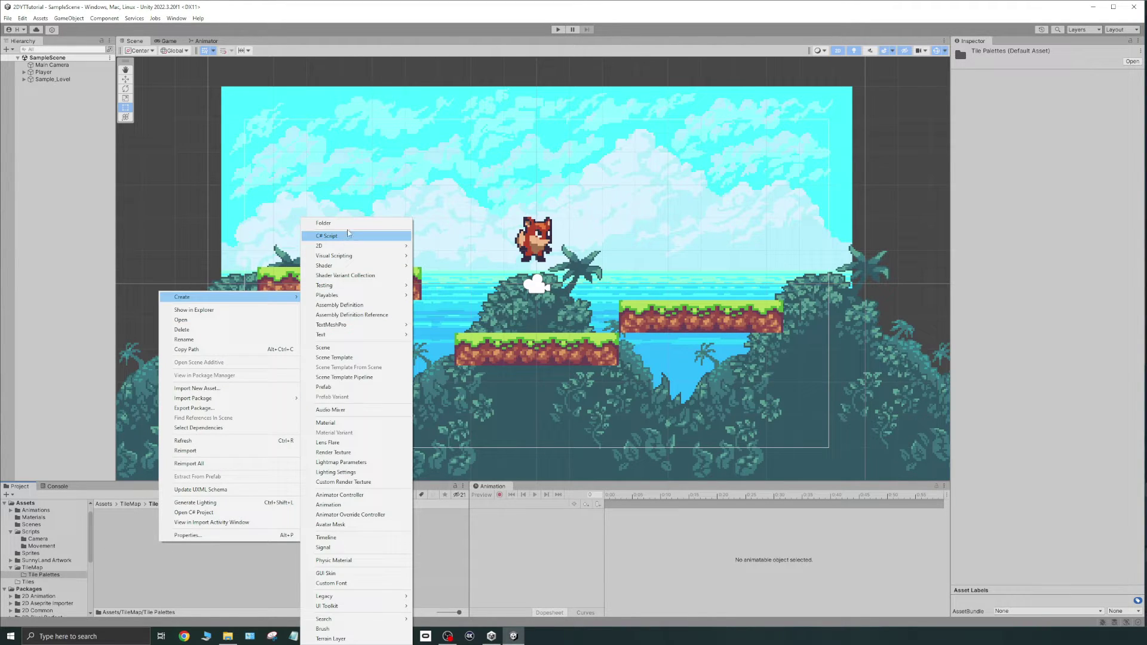
pyautogui.click(335, 225)
pyautogui.write('Basic')
pyautogui.press('Return')
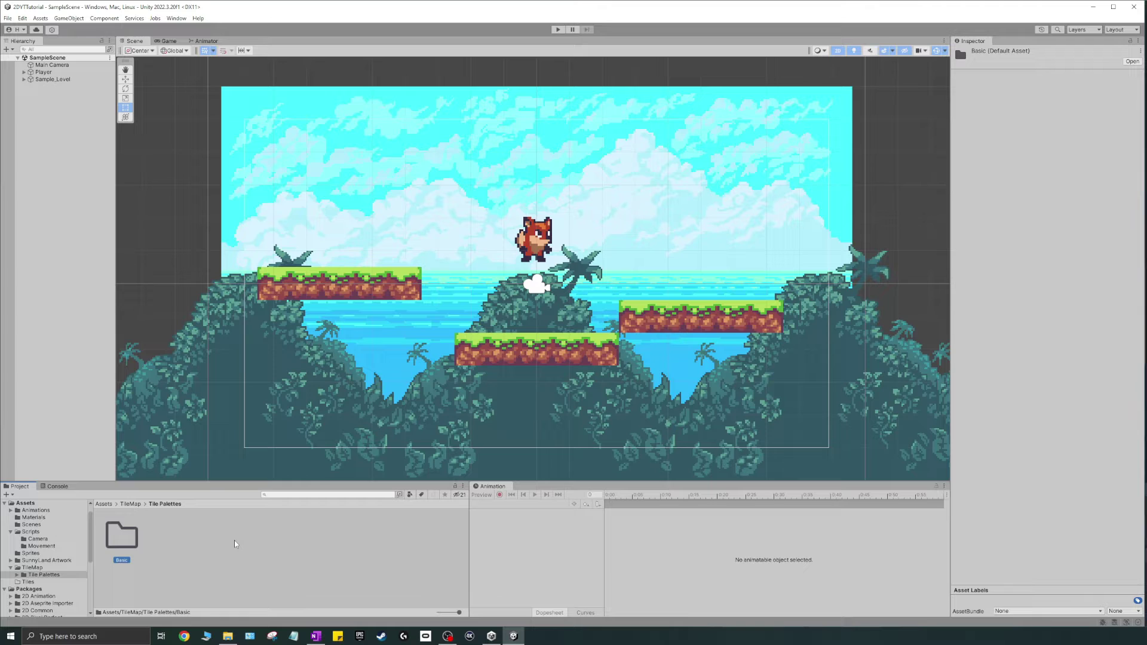
# Go into the new Basic folder, then bring up the Tile Palette window and enlarge it
pyautogui.doubleClick(126, 536)
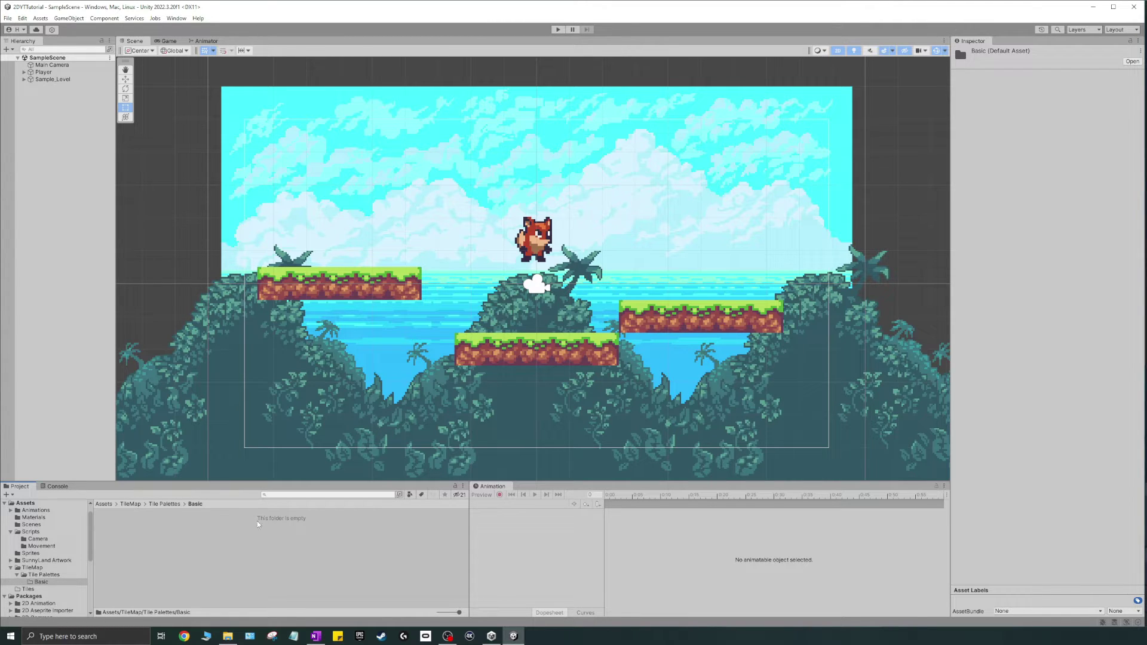
pyautogui.click(177, 18)
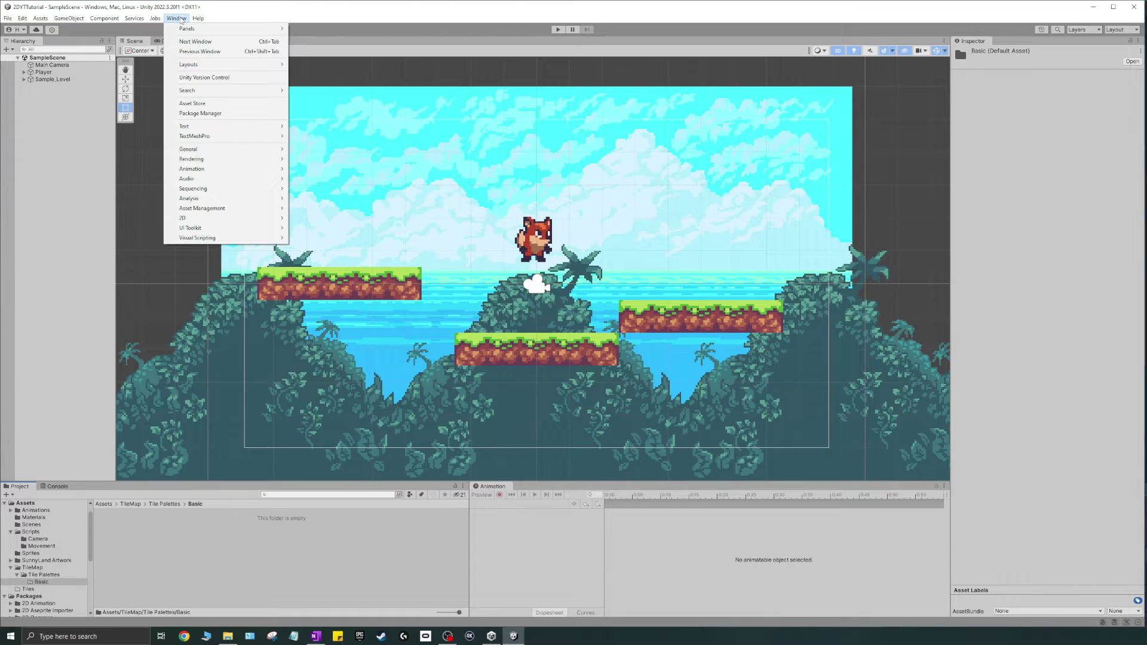
pyautogui.moveTo(239, 218)
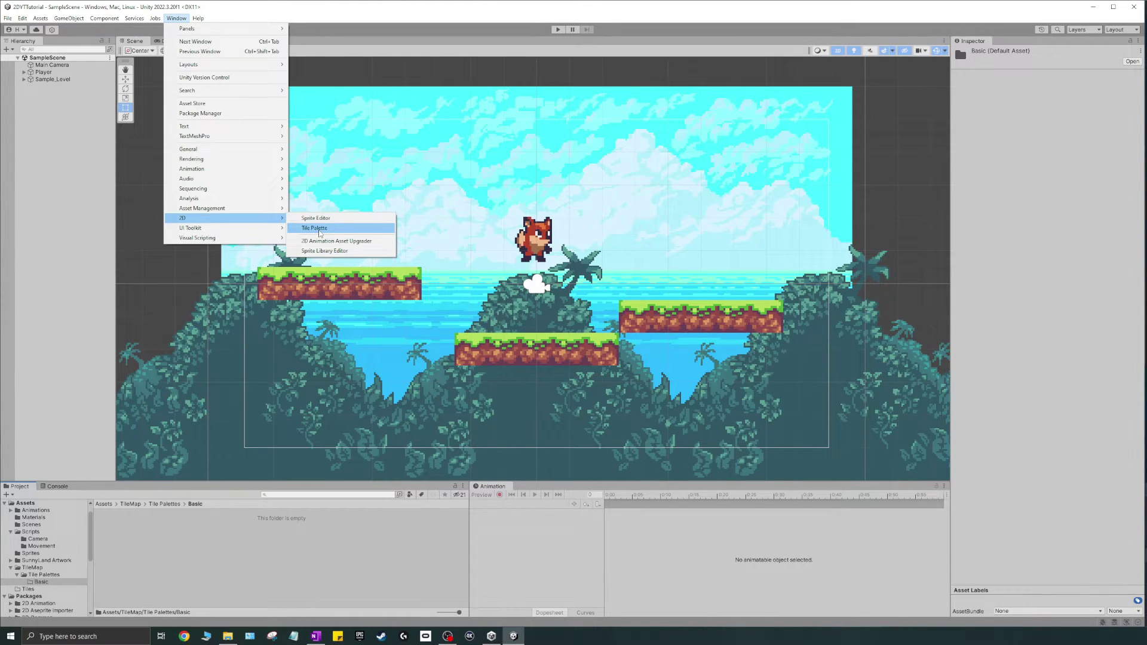
pyautogui.click(321, 232)
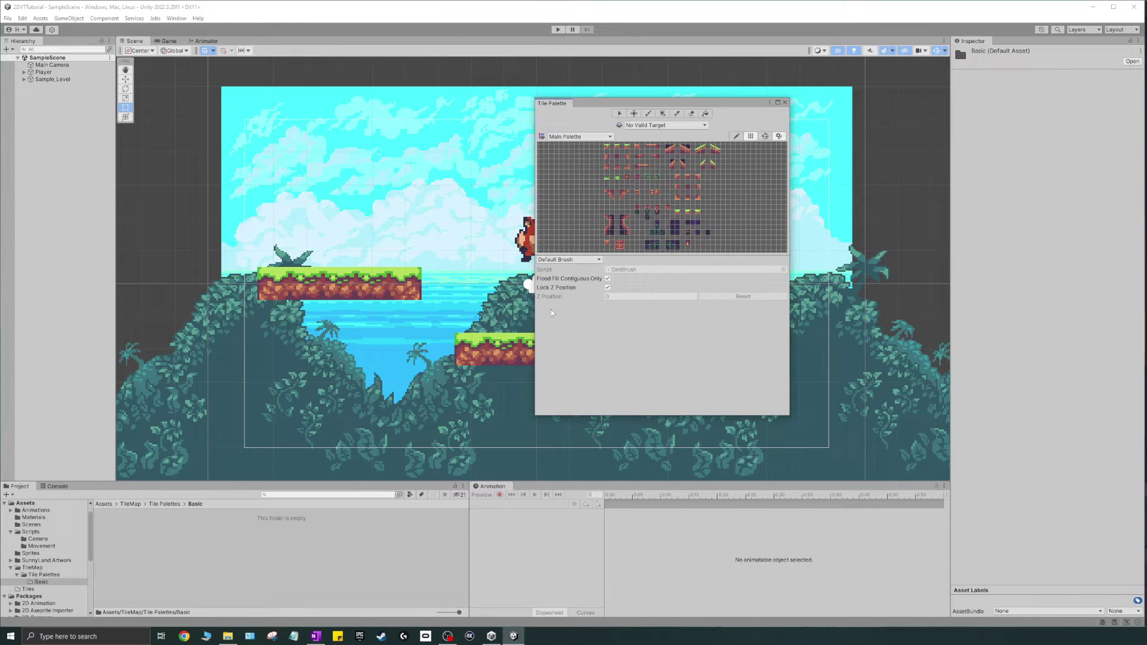
pyautogui.moveTo(624, 103); pyautogui.dragTo(317, 134)
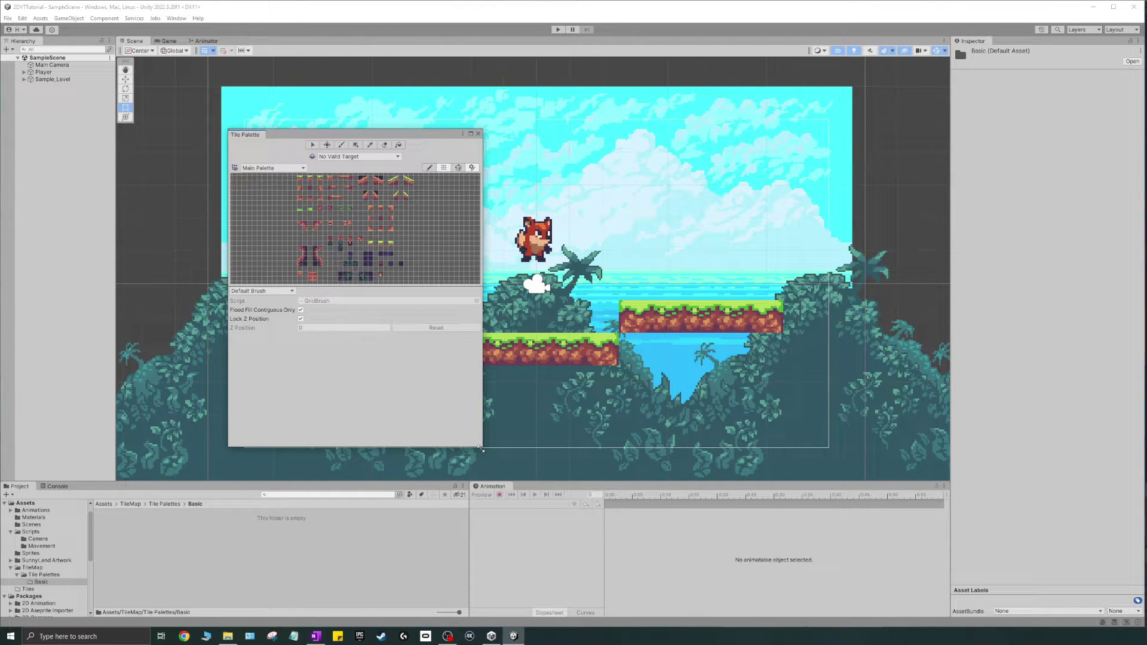
pyautogui.moveTo(481, 449); pyautogui.dragTo(627, 526)
pyautogui.moveTo(341, 120); pyautogui.dragTo(503, 204)
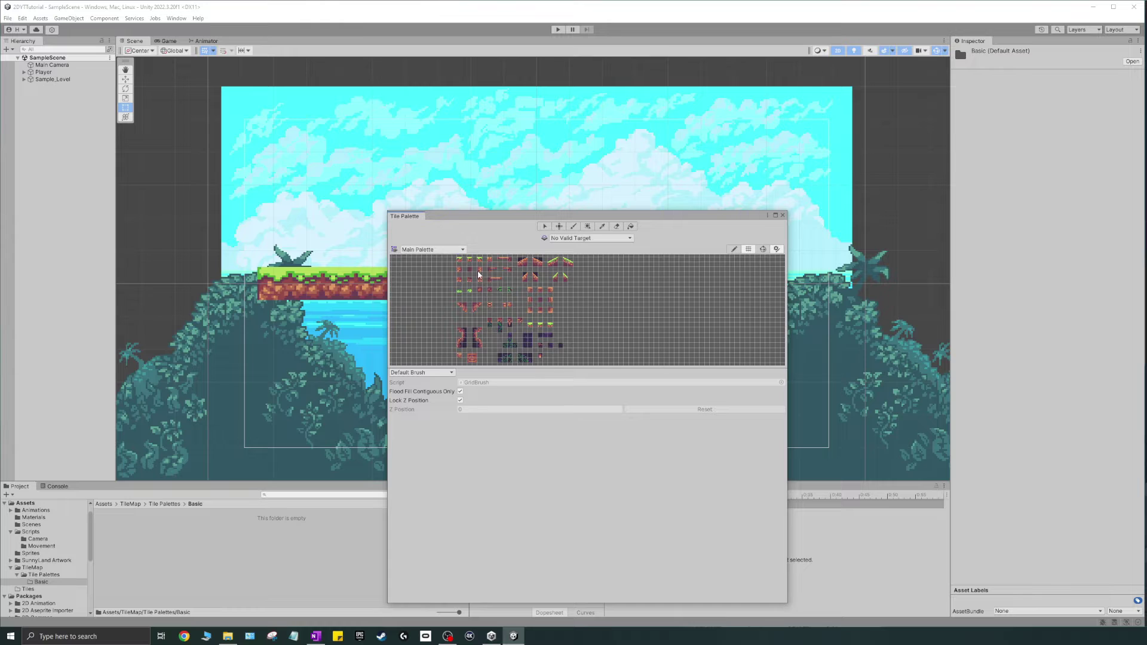
# Check the list of existing palettes in the Tile Palette window, then close the window
pyautogui.click(455, 249)
pyautogui.click(433, 264)
pyautogui.click(460, 250)
pyautogui.click(501, 248)
pyautogui.click(782, 216)
# Delete the Main Palette prefab from the SunnyLand Artwork/Environment/Tileset folder
pyautogui.click(109, 505)
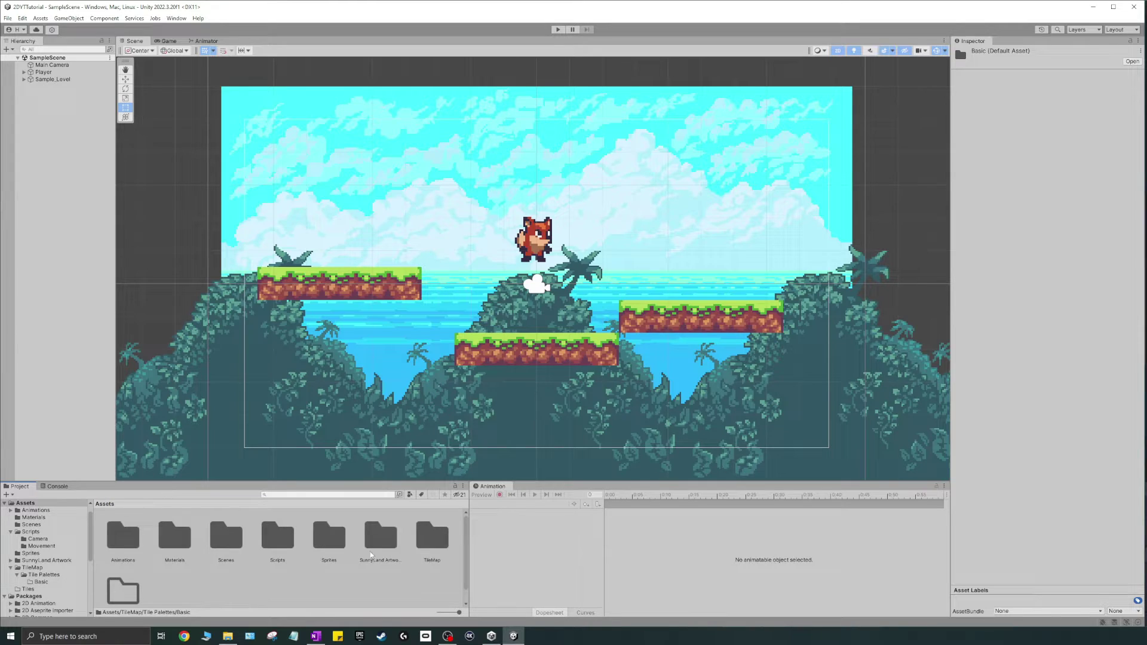
pyautogui.doubleClick(381, 548)
pyautogui.doubleClick(123, 538)
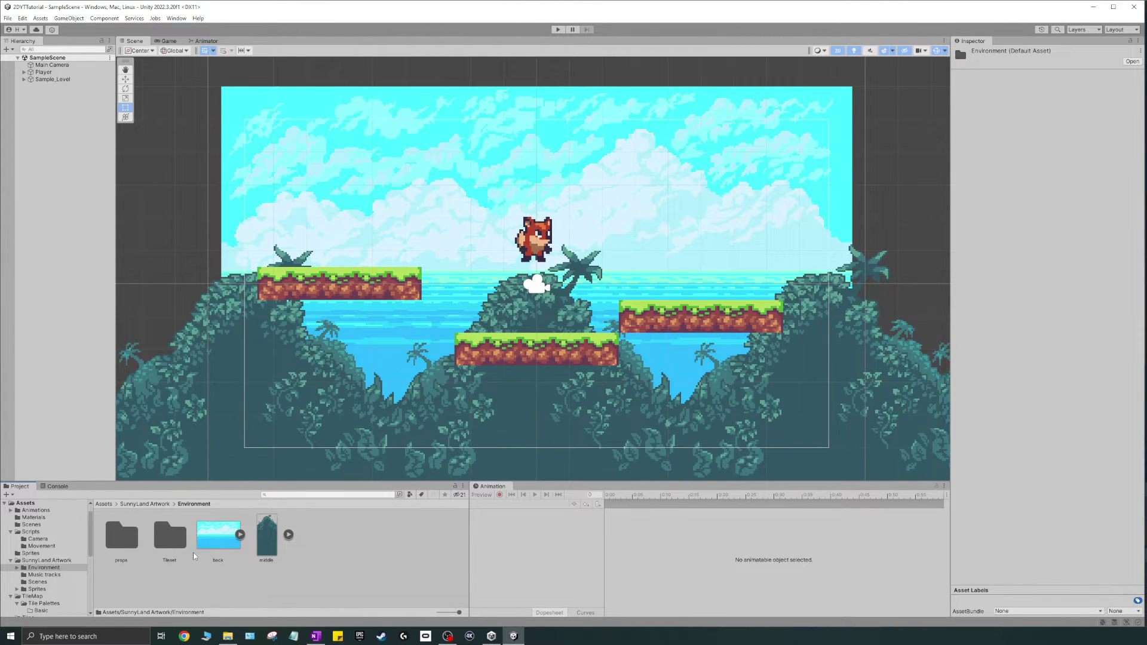
pyautogui.doubleClick(169, 537)
pyautogui.click(133, 536)
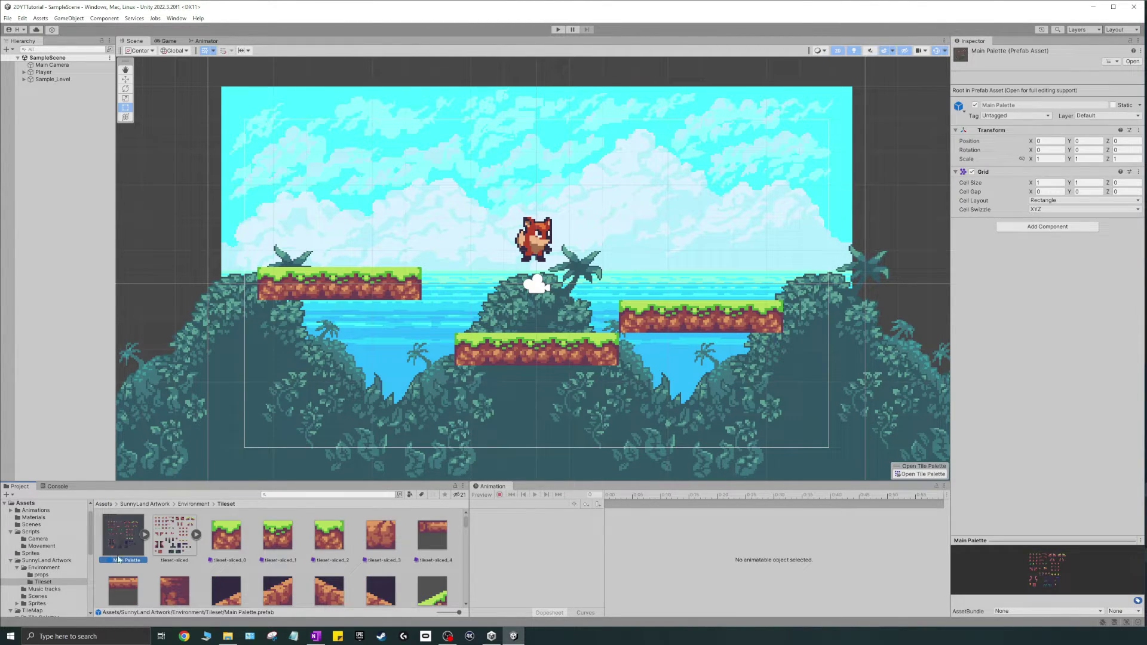
pyautogui.hotkey('shift', 'Delete')
# Go back to the Assets/TileMap/Tile Palettes/Basic folder in the project
pyautogui.click(136, 537)
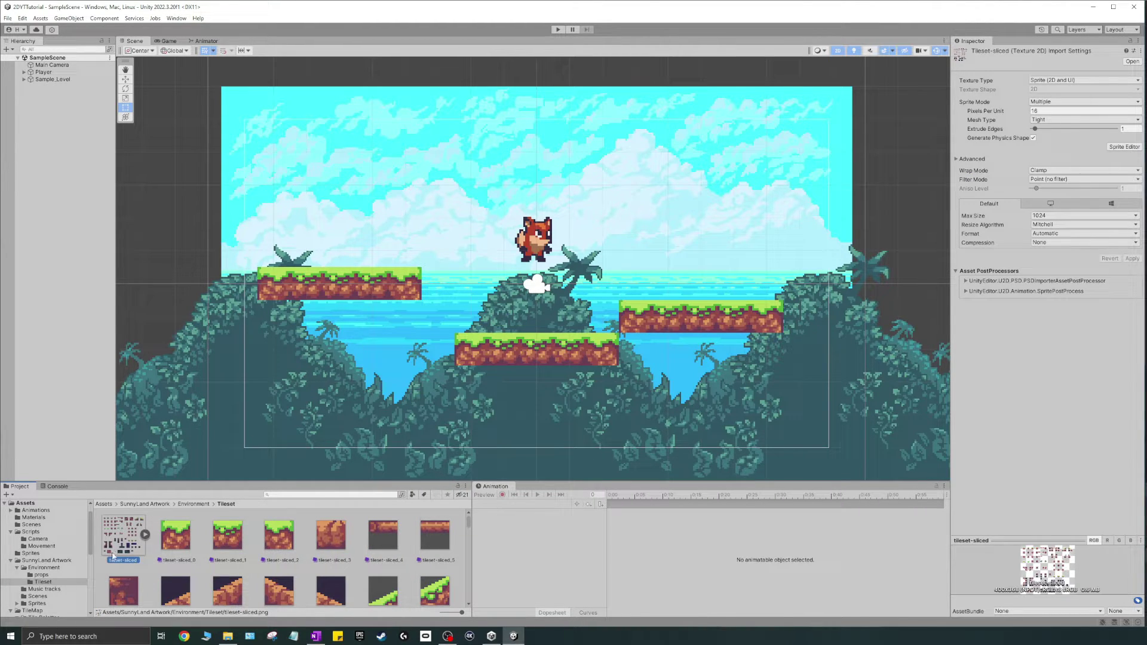
pyautogui.doubleClick(132, 537)
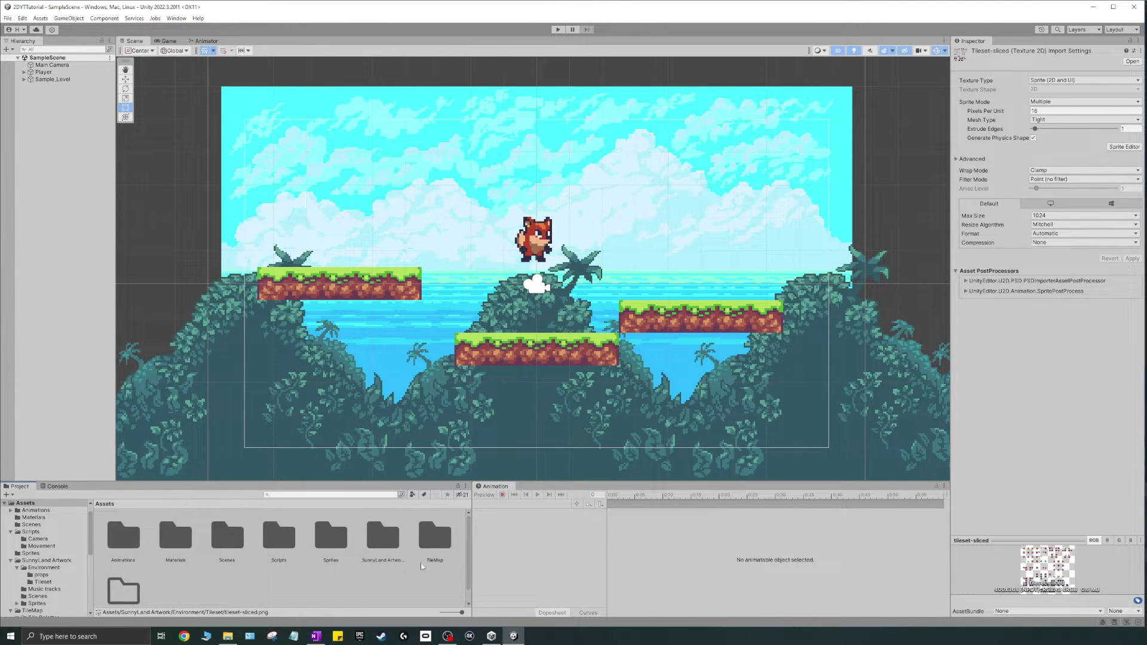
pyautogui.scroll(-1, 422, 566)
pyautogui.doubleClick(435, 529)
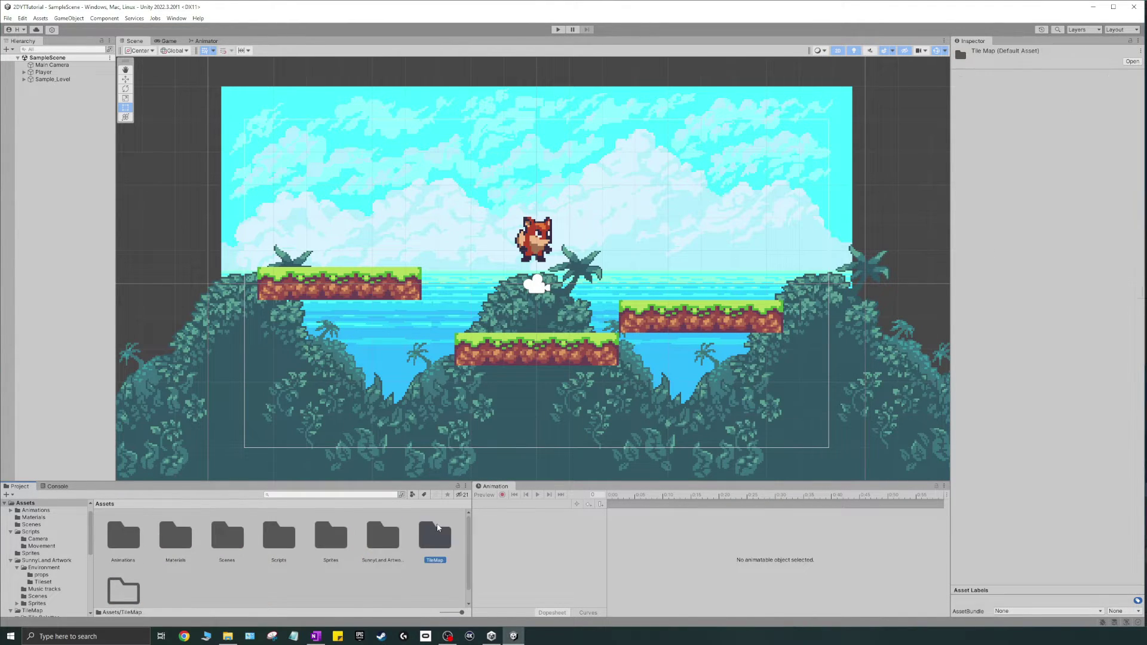
pyautogui.doubleClick(126, 536)
pyautogui.doubleClick(130, 536)
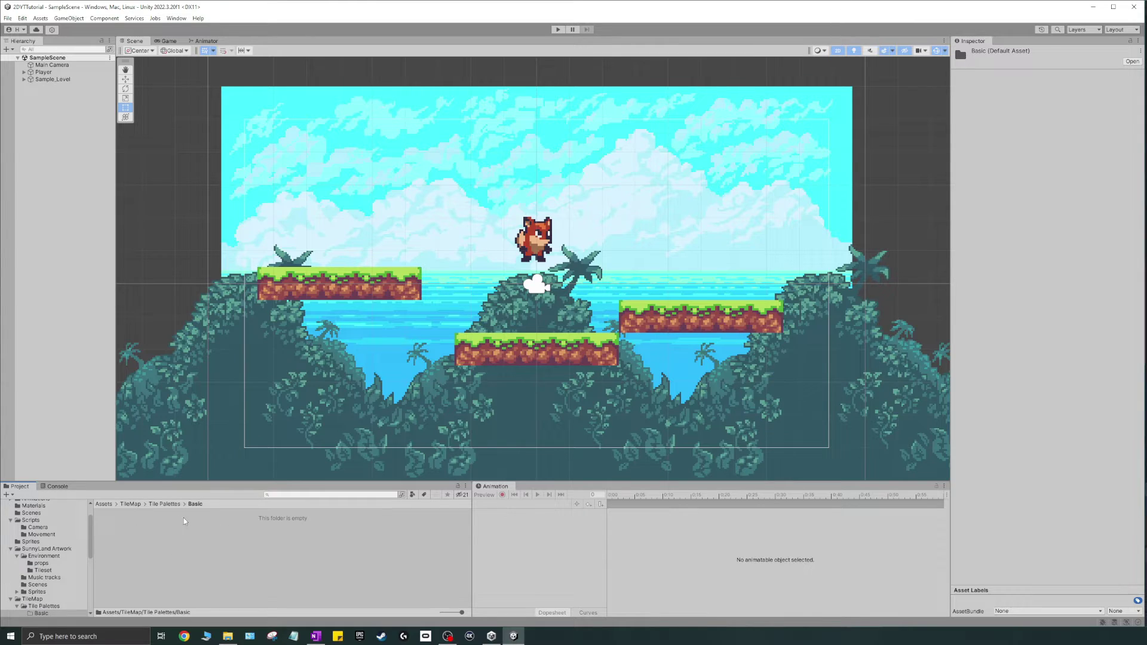
# Create a tile palette named Basic in the Tile Palettes/Basic folder and dock the Tile Palette window beside the Inspector
pyautogui.click(177, 18)
pyautogui.moveTo(207, 219)
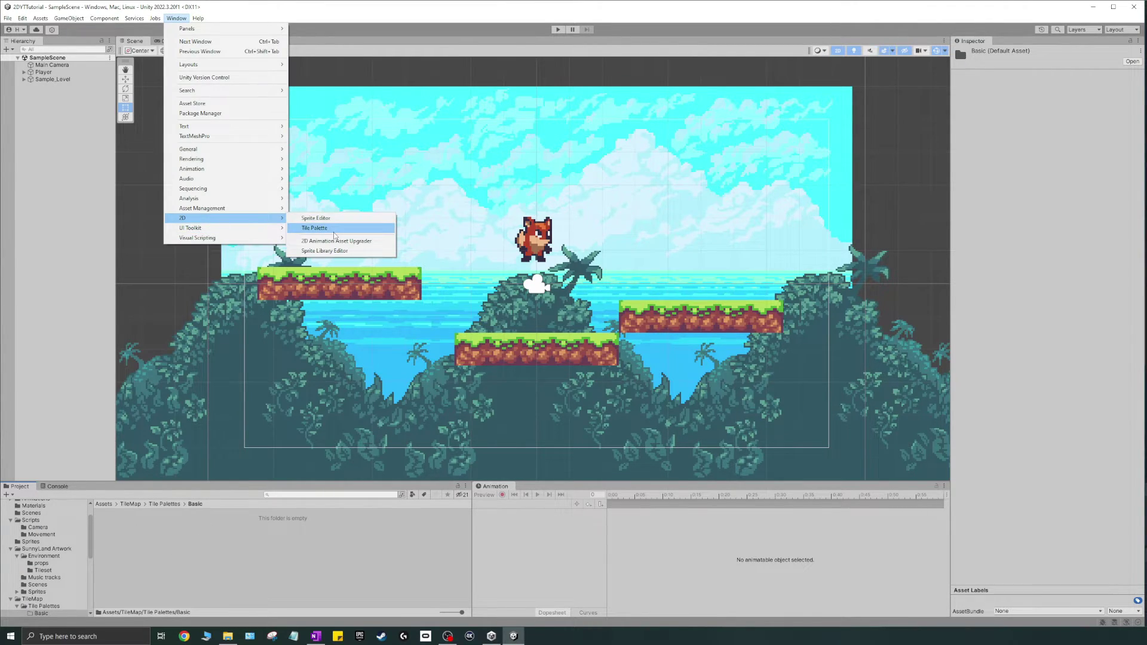
pyautogui.click(311, 218)
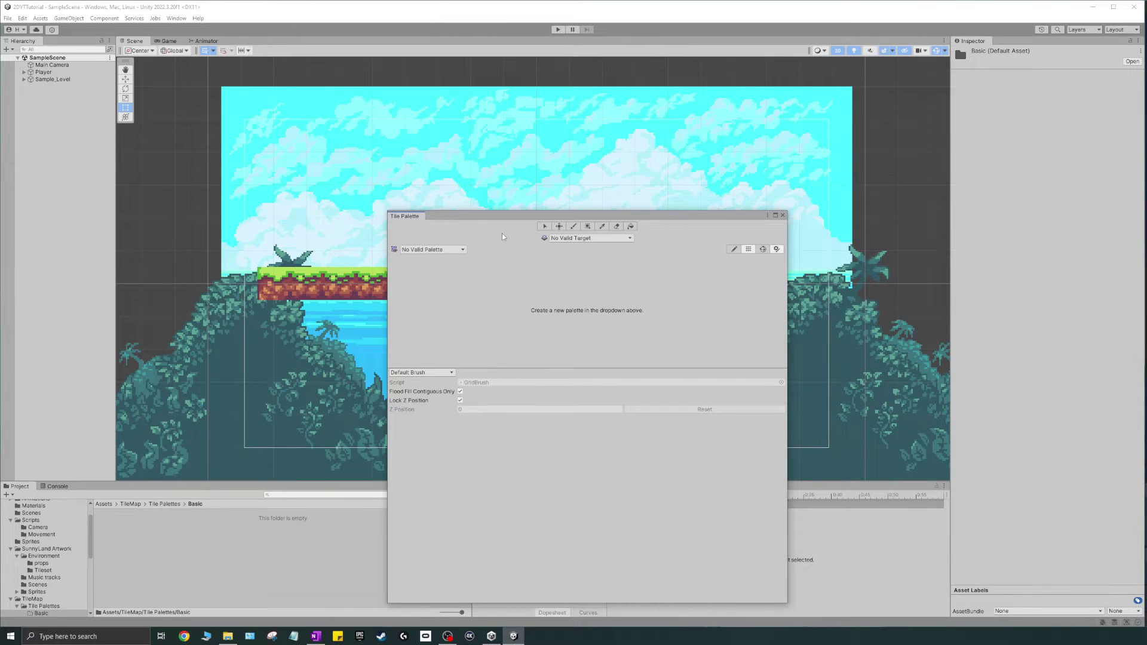
pyautogui.click(460, 250)
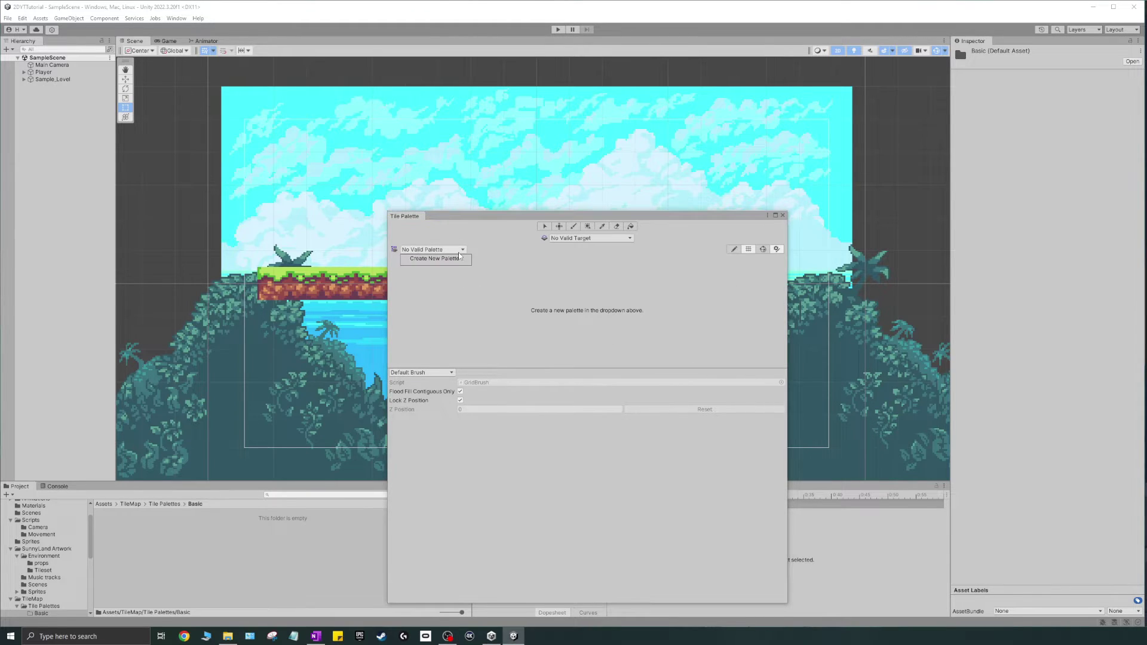
pyautogui.click(417, 259)
pyautogui.click(493, 269)
pyautogui.write('Basu')
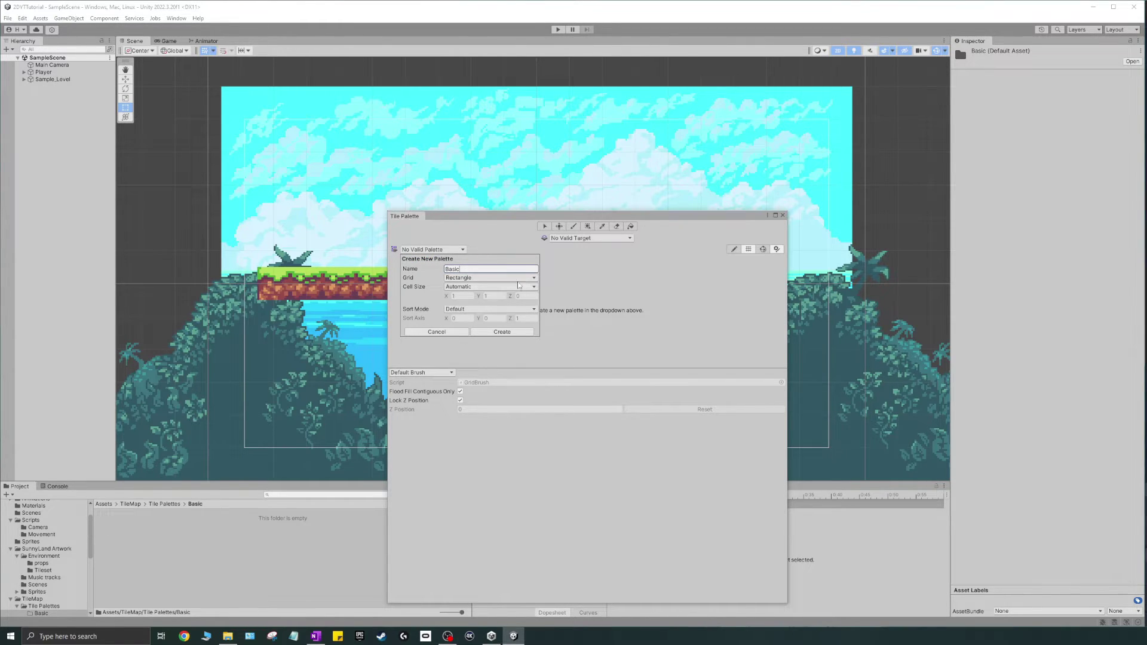
pyautogui.click(514, 336)
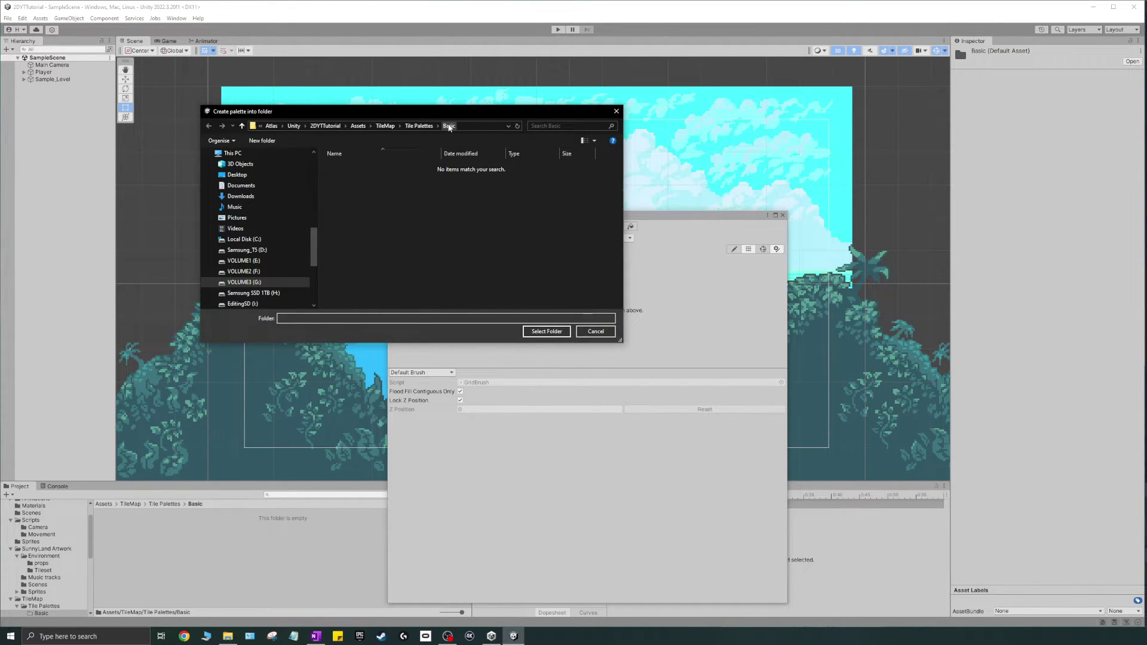
pyautogui.click(547, 331)
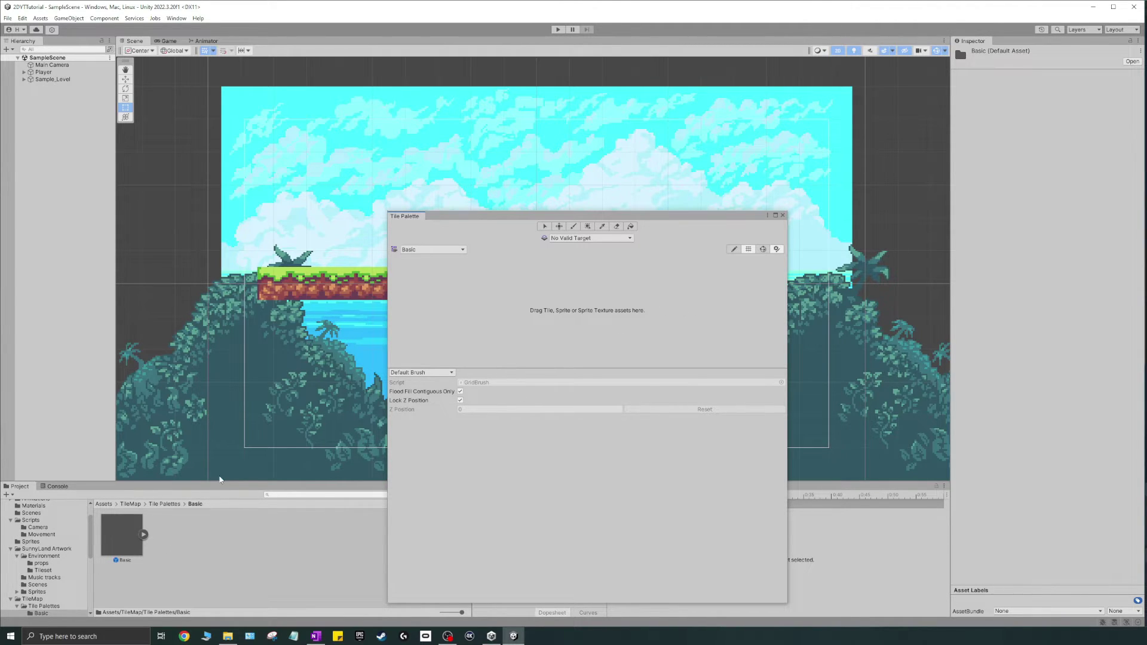
pyautogui.moveTo(399, 221); pyautogui.dragTo(1045, 37)
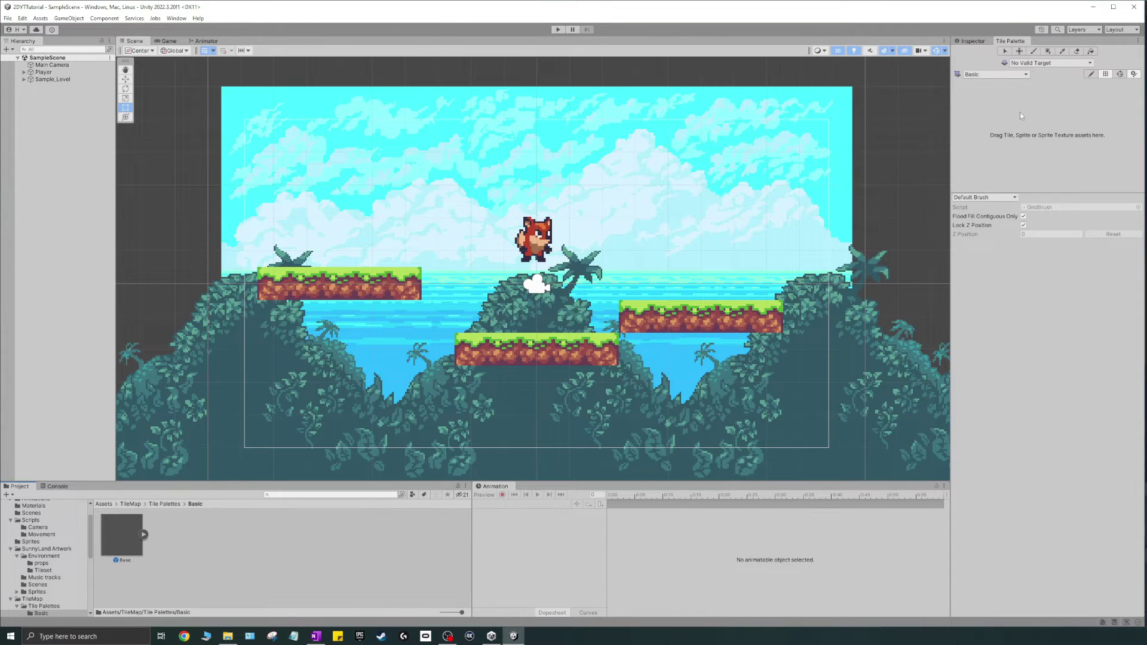
# Add the tileset-sliced texture from SunnyLand Artwork/Environment/Tileset to the Basic palette, generating its tiles into TileMap/Tile Palettes/Basic
pyautogui.click(104, 504)
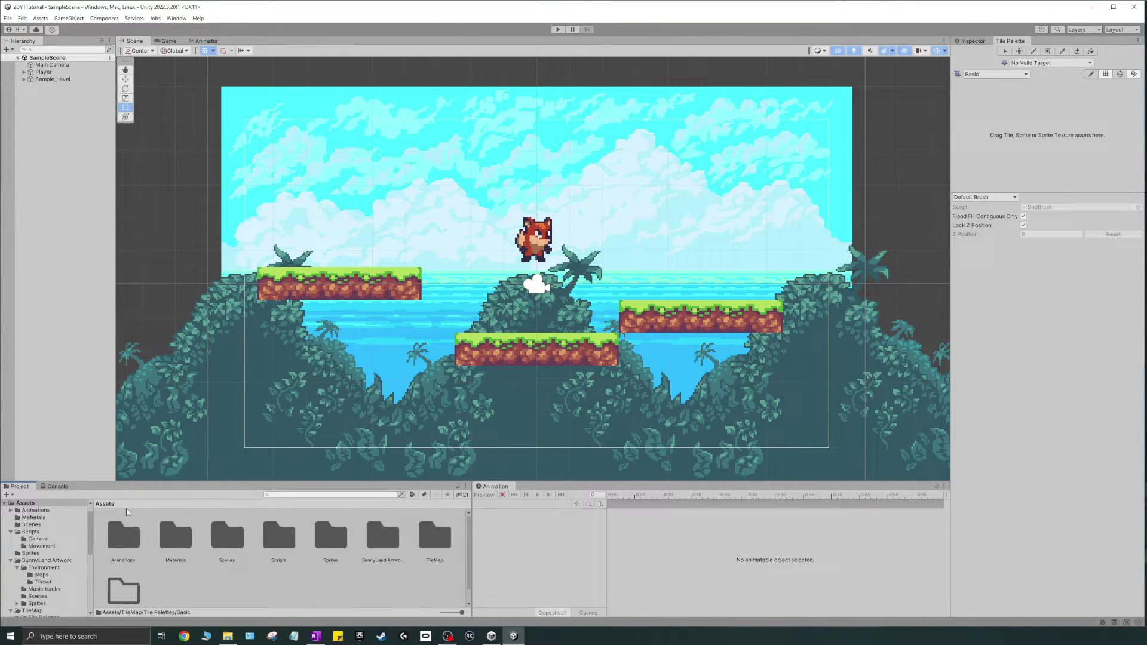
pyautogui.doubleClick(383, 545)
pyautogui.doubleClick(114, 540)
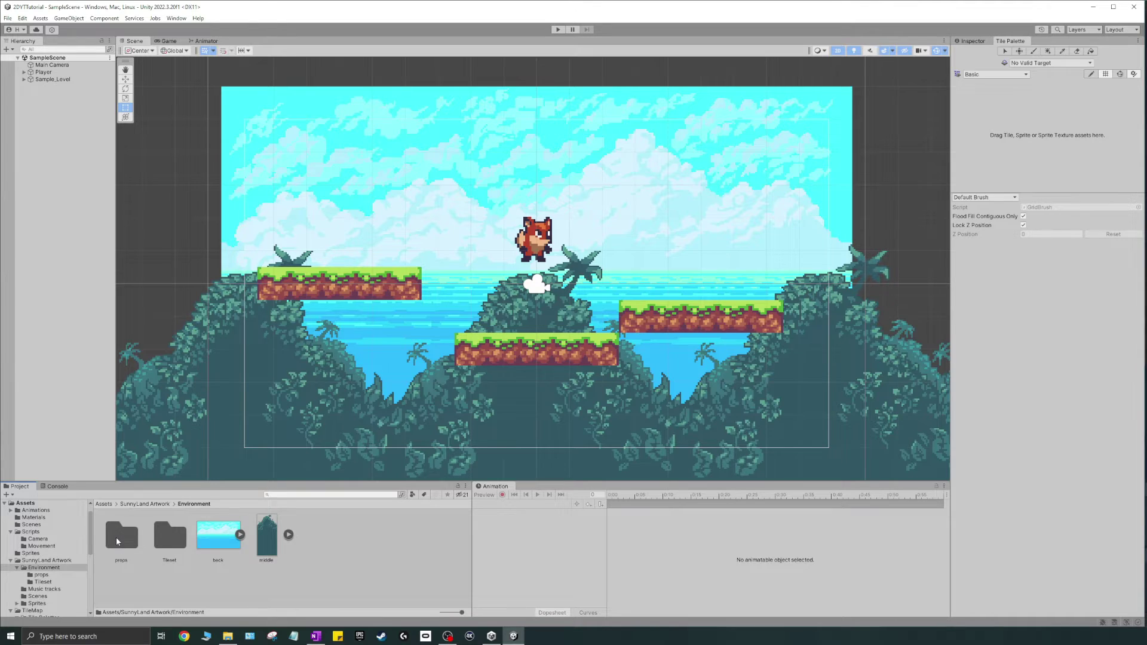
pyautogui.doubleClick(170, 536)
pyautogui.moveTo(123, 536); pyautogui.dragTo(1027, 147)
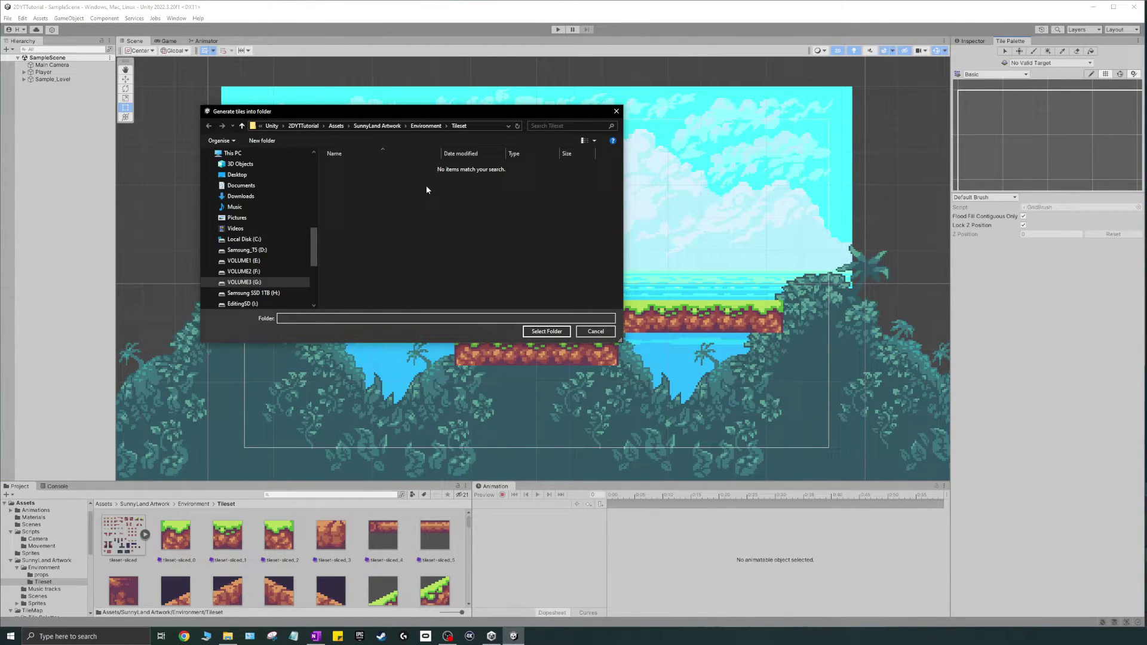
pyautogui.click(336, 127)
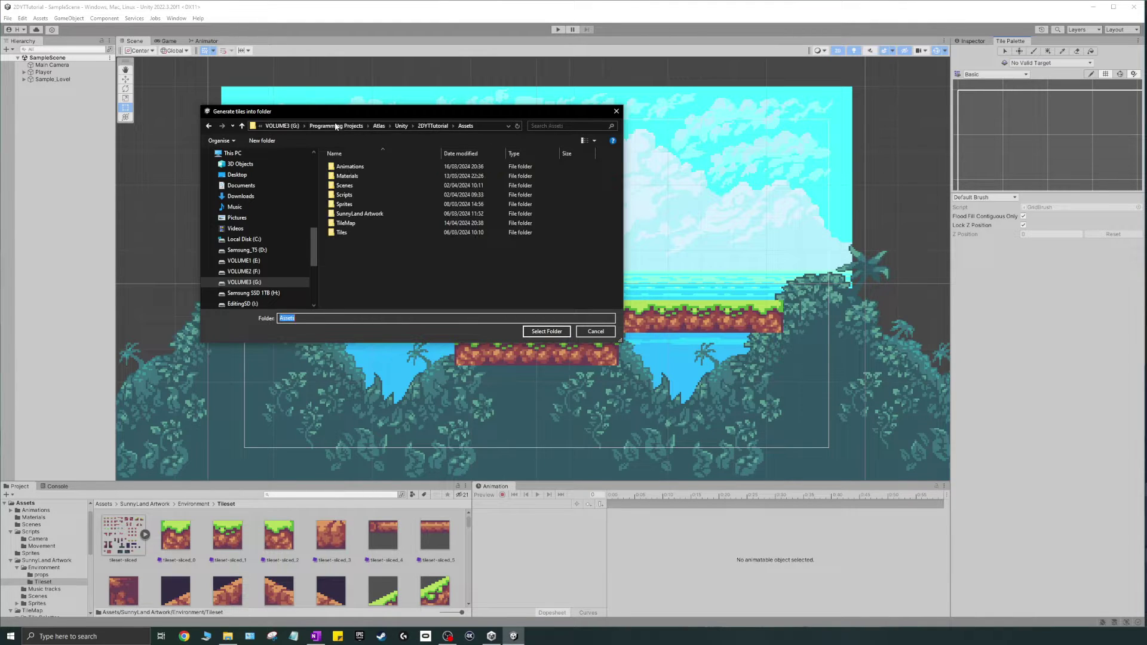
pyautogui.doubleClick(348, 223)
pyautogui.click(339, 168)
pyautogui.doubleClick(353, 168)
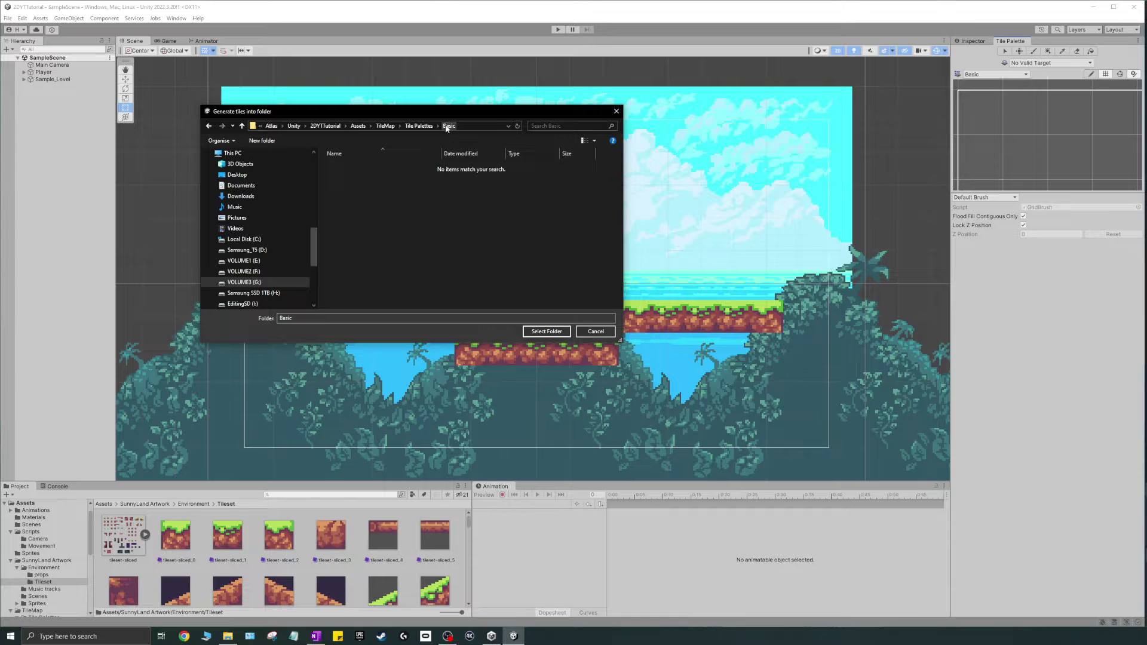
pyautogui.click(546, 332)
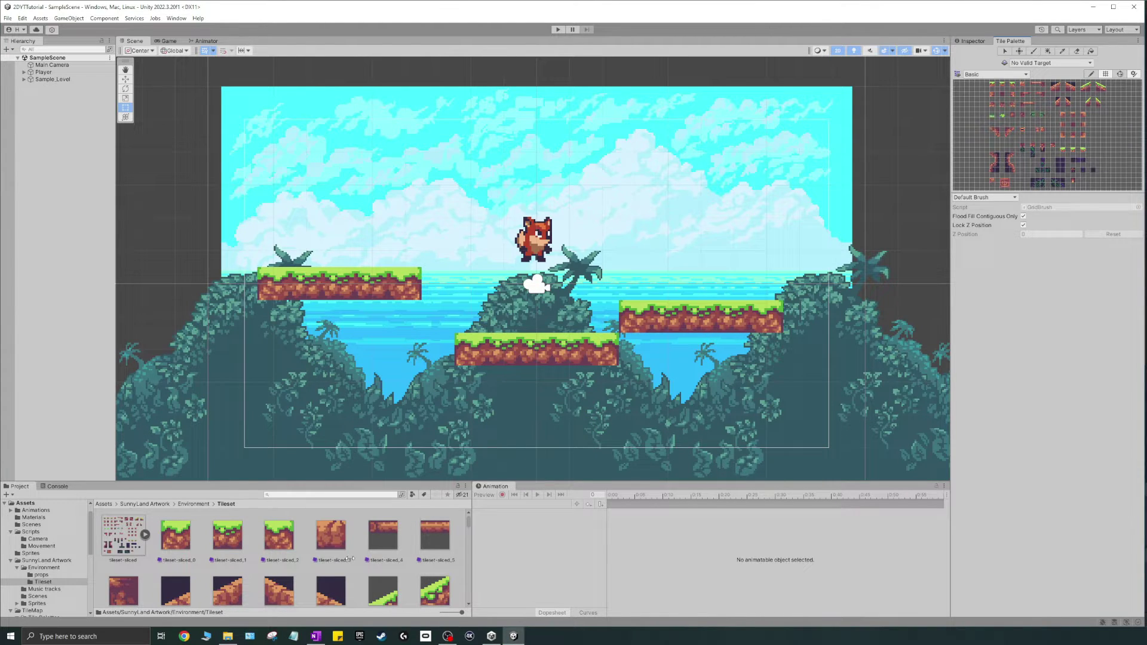
# View the generated tile assets in the TileMap/Tile Palettes/Basic folder
pyautogui.click(105, 504)
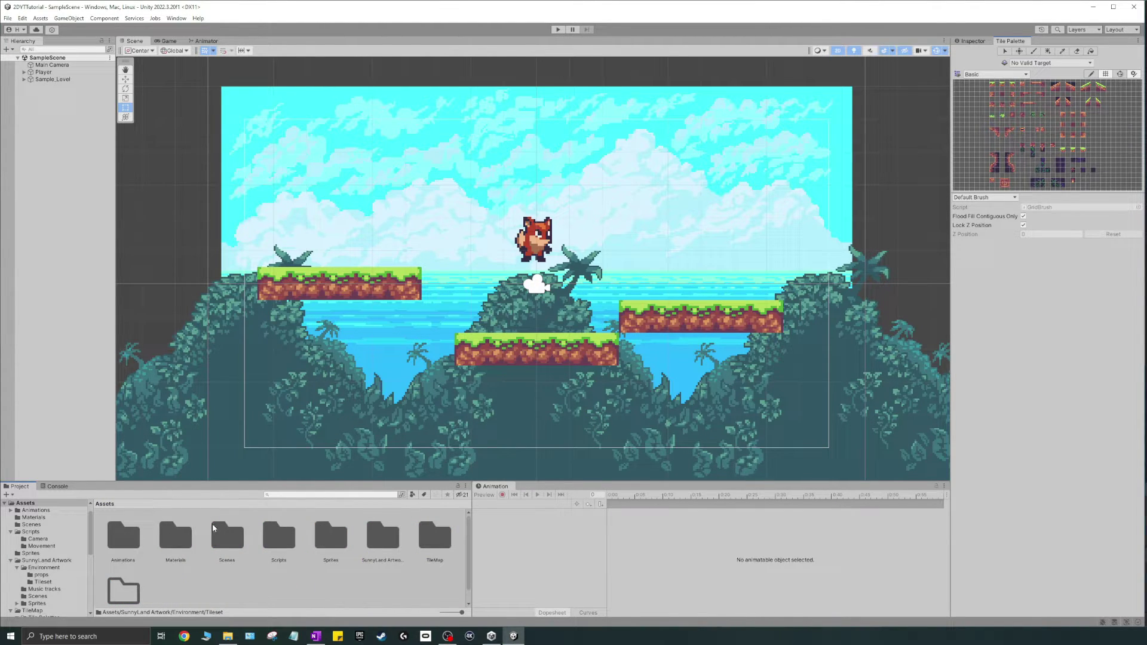
pyautogui.doubleClick(435, 537)
pyautogui.doubleClick(123, 535)
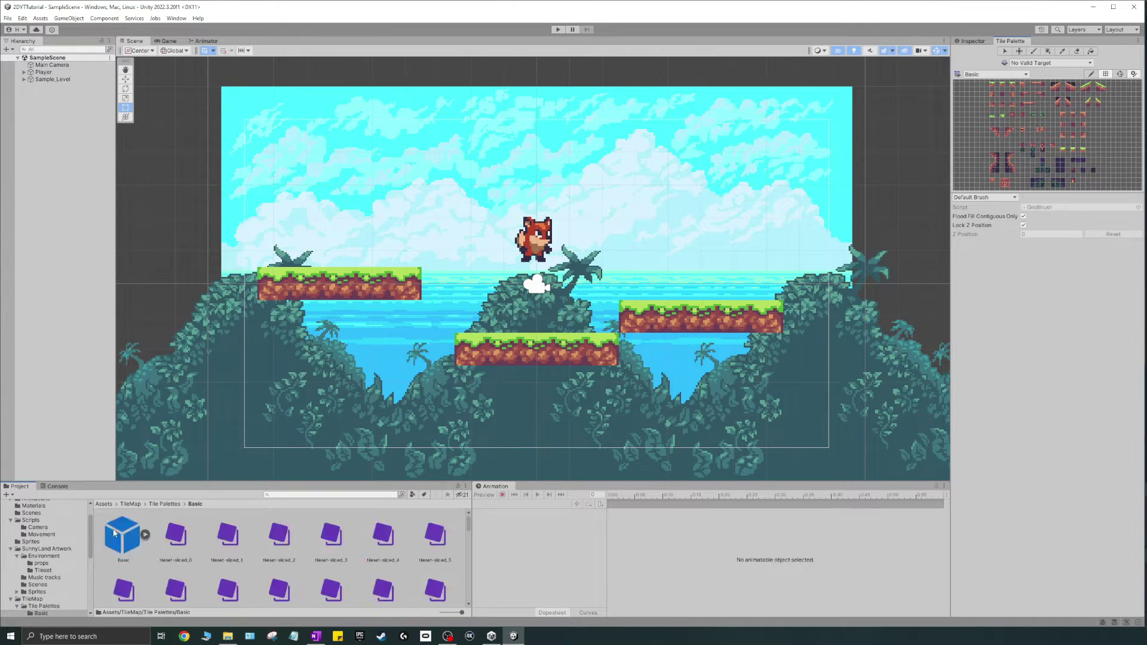
# Examine the generated tile assets in the Basic folder and enlarge the Tile Palette window to inspect the palette's tiles
pyautogui.scroll(-8, 144, 539)
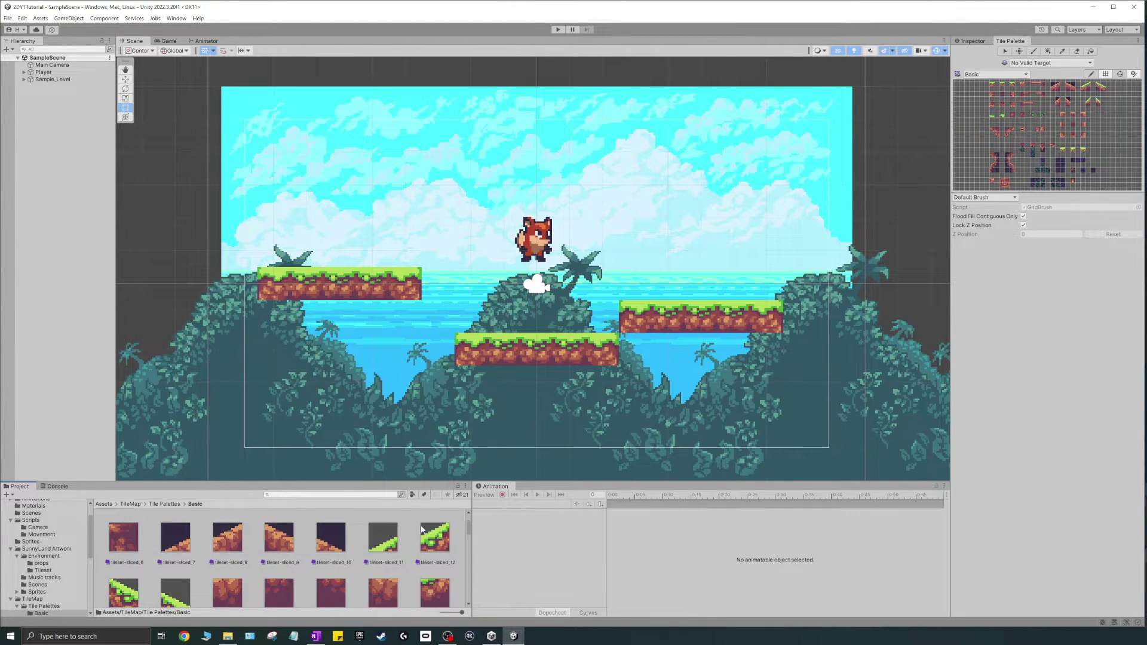
pyautogui.scroll(8, 195, 540)
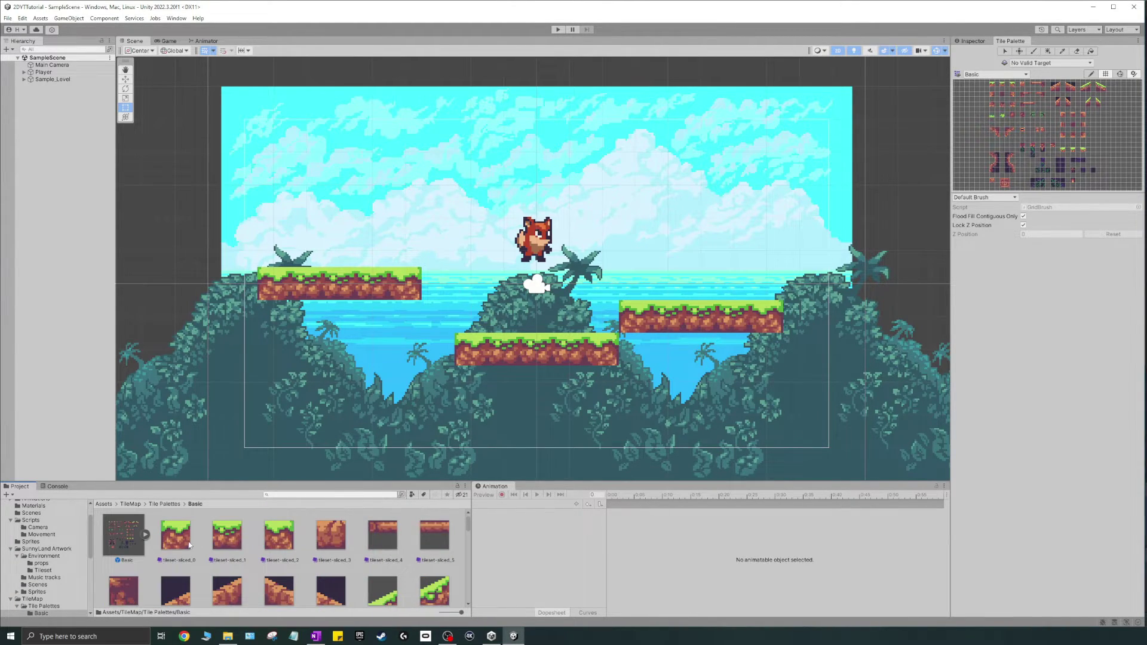
pyautogui.scroll(5, 1063, 149)
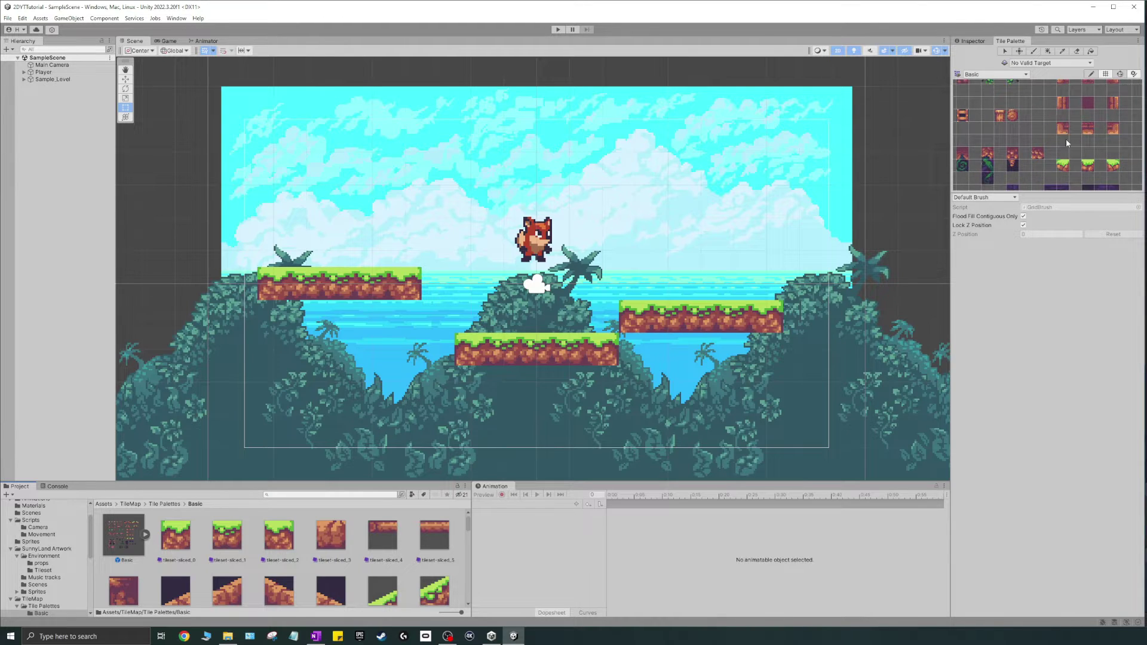
pyautogui.moveTo(951, 202); pyautogui.dragTo(647, 202)
pyautogui.scroll(3, 797, 124)
pyautogui.moveTo(804, 193); pyautogui.dragTo(836, 345)
pyautogui.scroll(-5, 925, 201)
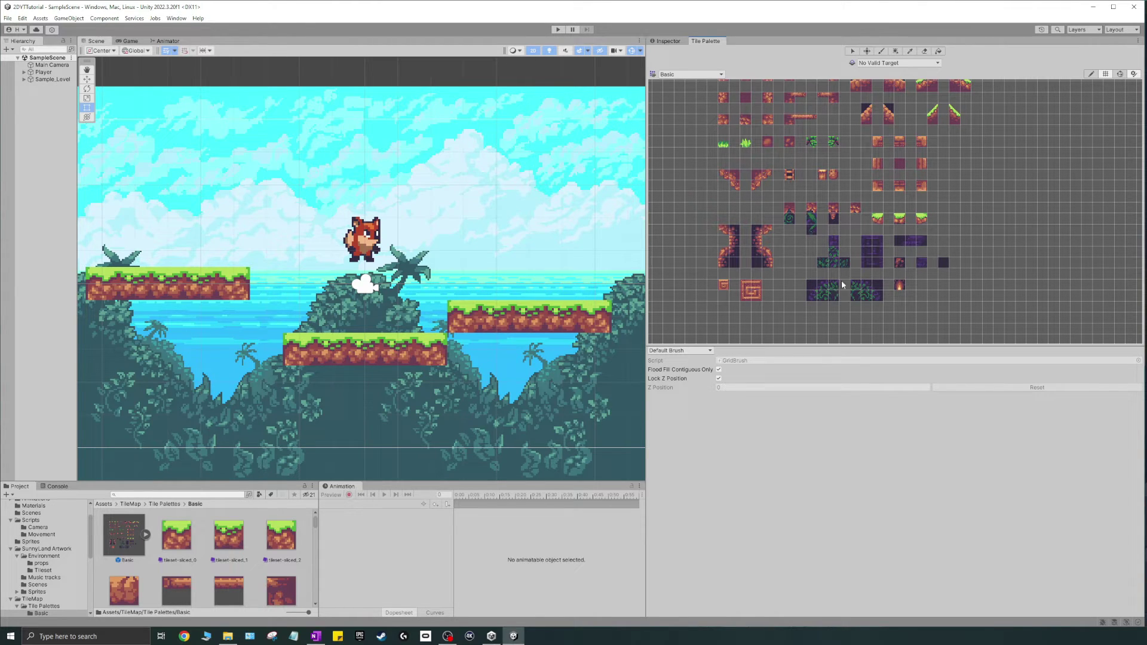
pyautogui.click(877, 163)
pyautogui.scroll(-1, 885, 160)
pyautogui.moveTo(960, 167); pyautogui.dragTo(971, 195, button='middle')
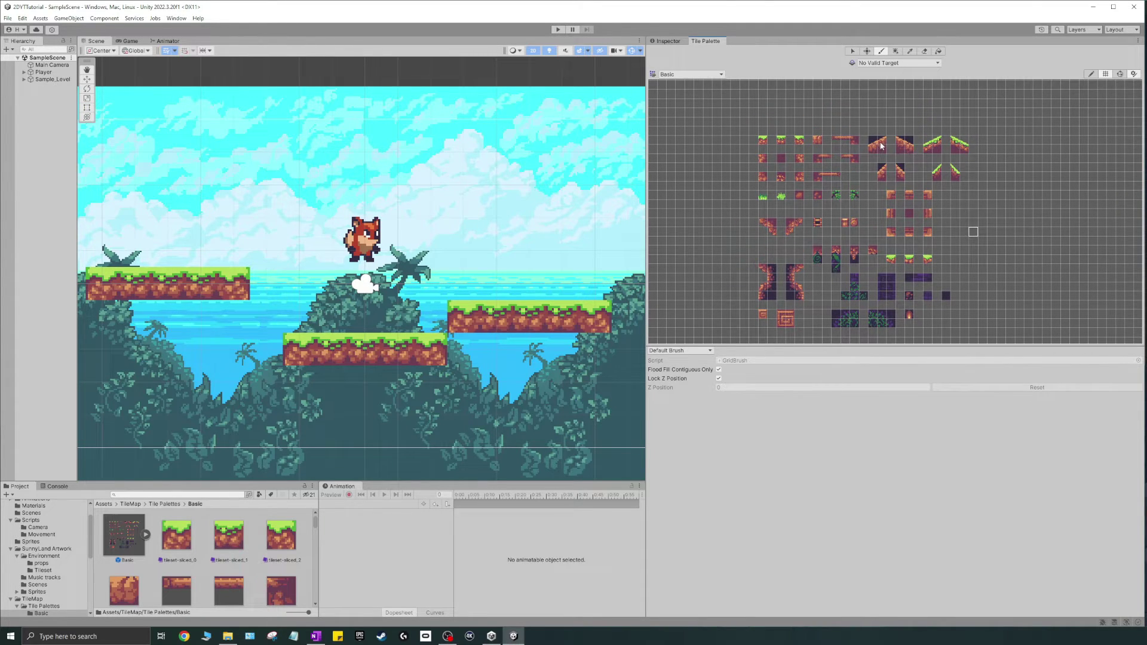
pyautogui.scroll(3, 885, 149)
pyautogui.scroll(-1, 902, 273)
pyautogui.moveTo(844, 264); pyautogui.dragTo(906, 209, button='middle')
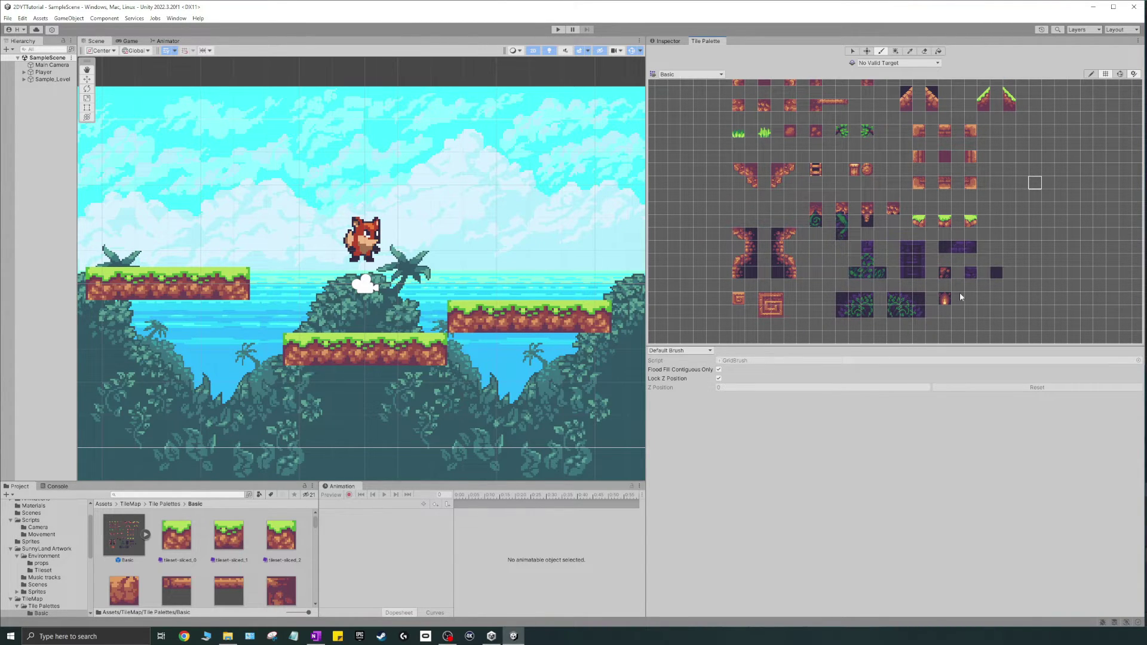
# Pick the small candle-lit alcove tile near the lower end of the Basic palette for painting
pyautogui.click(896, 303)
pyautogui.click(918, 315)
pyautogui.click(945, 311)
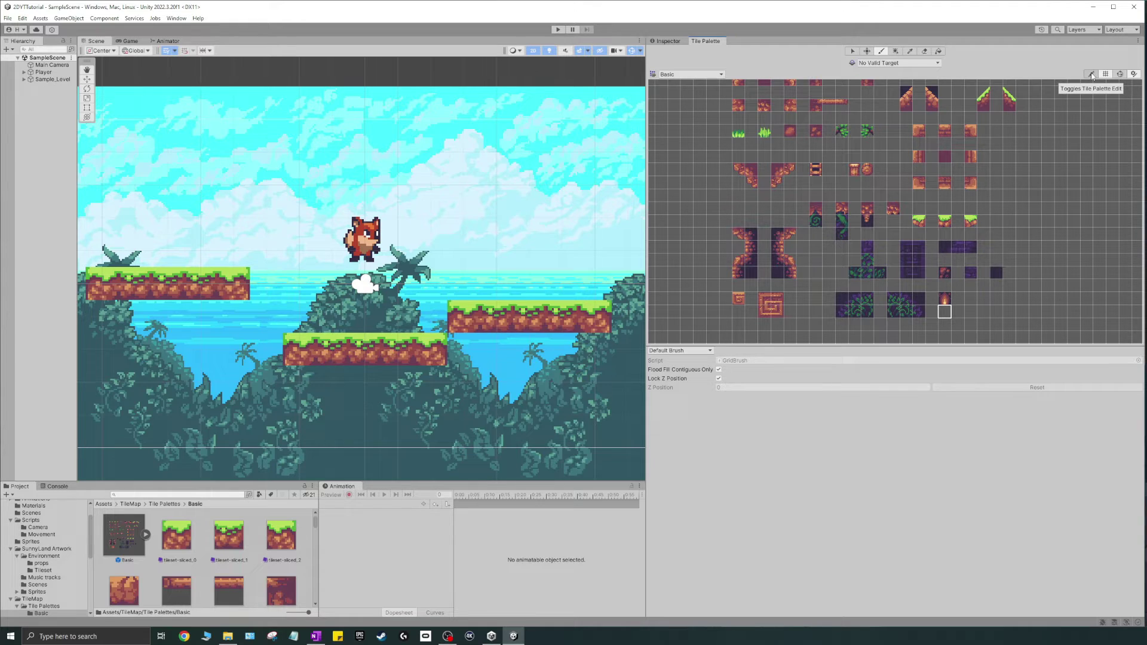
pyautogui.click(957, 299)
pyautogui.click(944, 302)
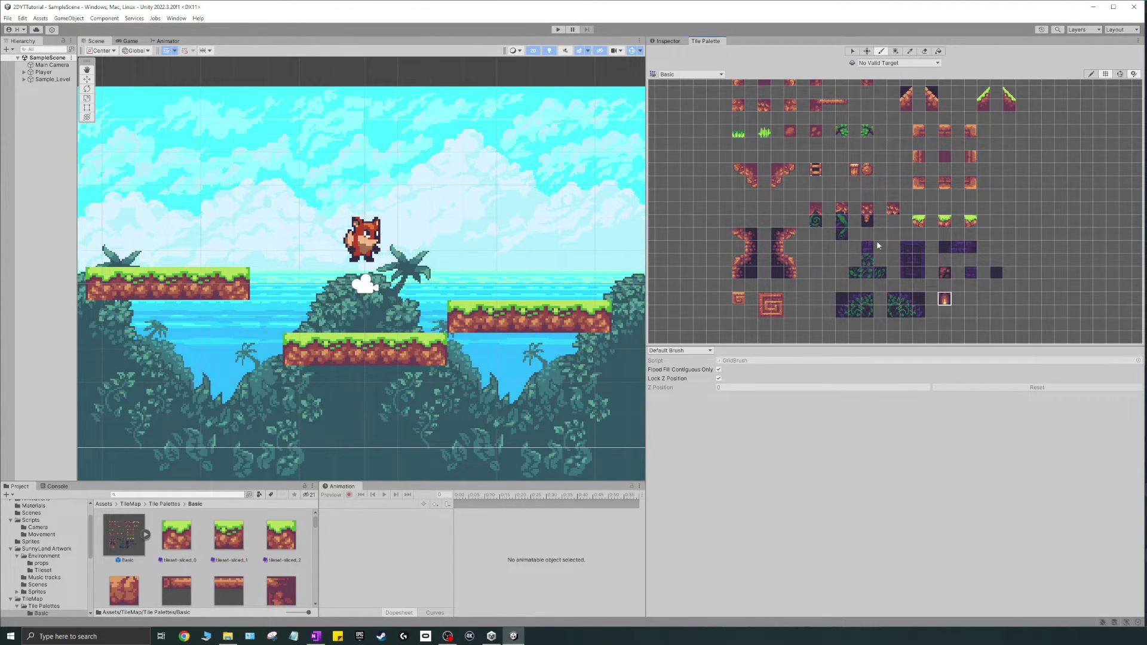
pyautogui.scroll(-2, 892, 246)
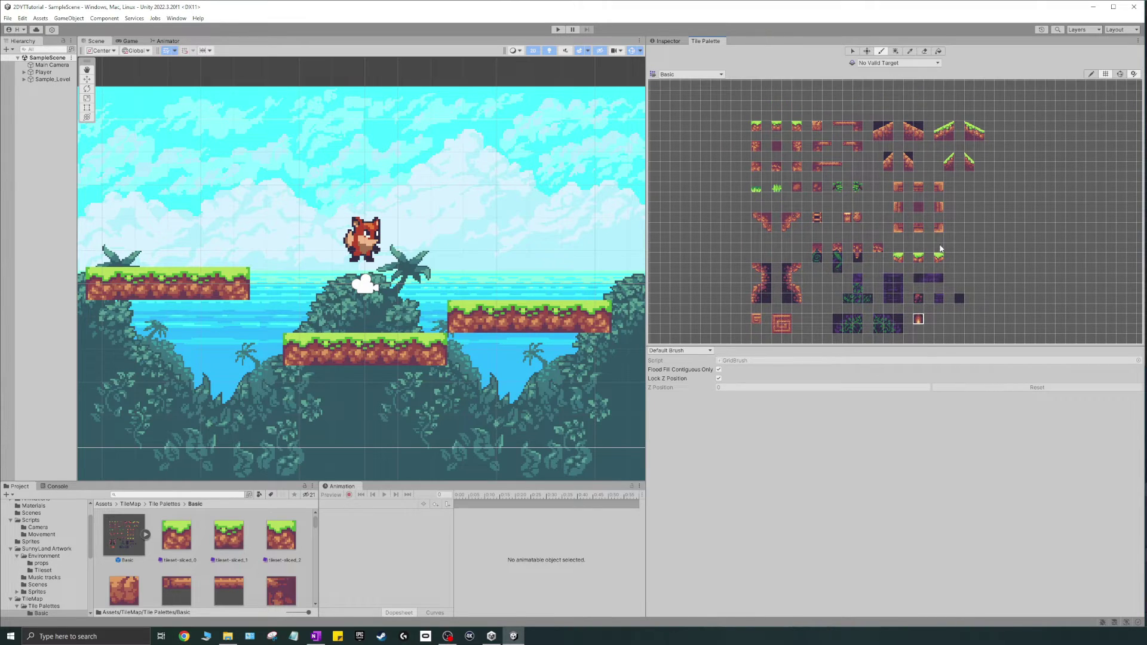
# Narrow the Tile Palette window back to a side panel, with the Tile Picker active and the Basic palette selected
pyautogui.moveTo(646, 233); pyautogui.dragTo(1034, 70)
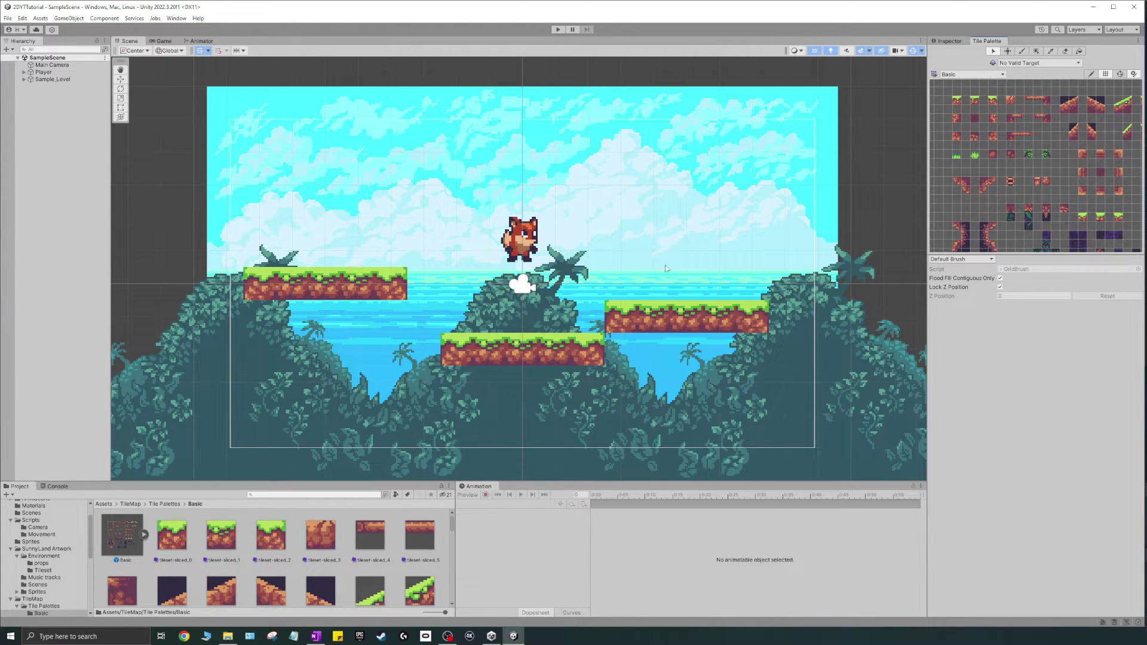
pyautogui.click(1051, 51)
pyautogui.click(972, 75)
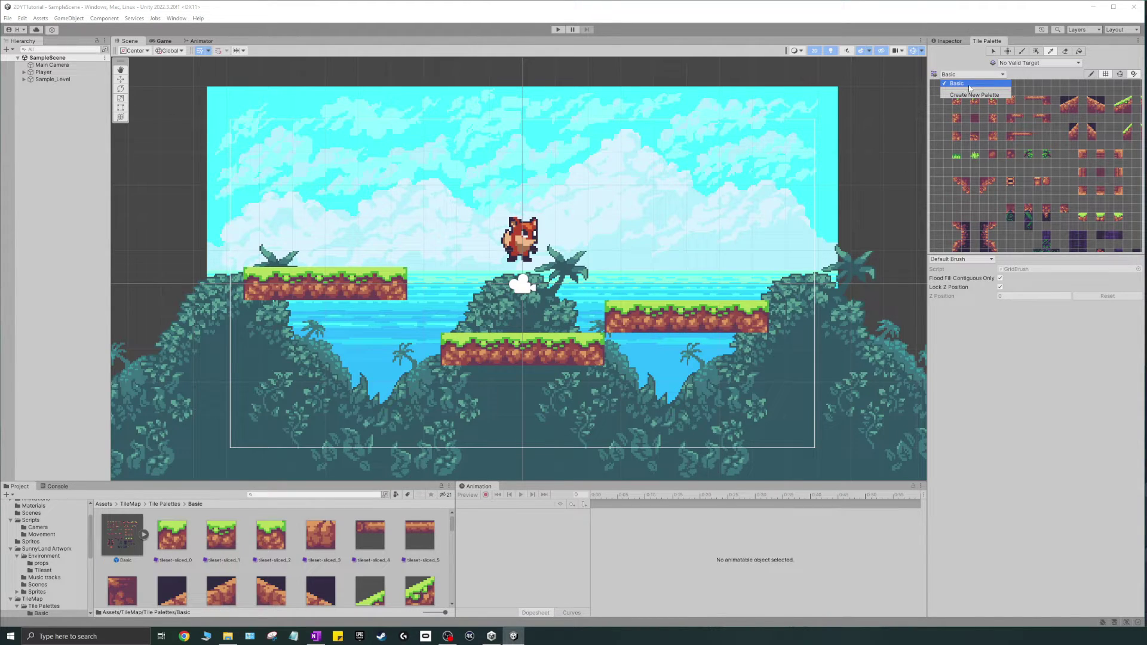
pyautogui.click(956, 84)
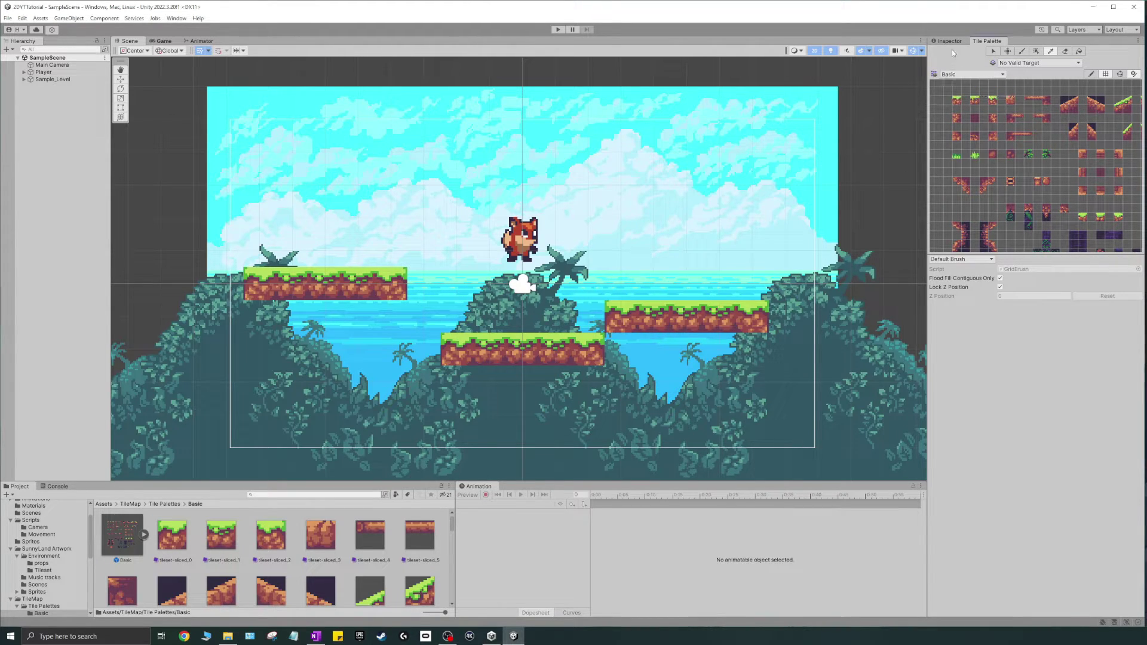
pyautogui.click(1091, 76)
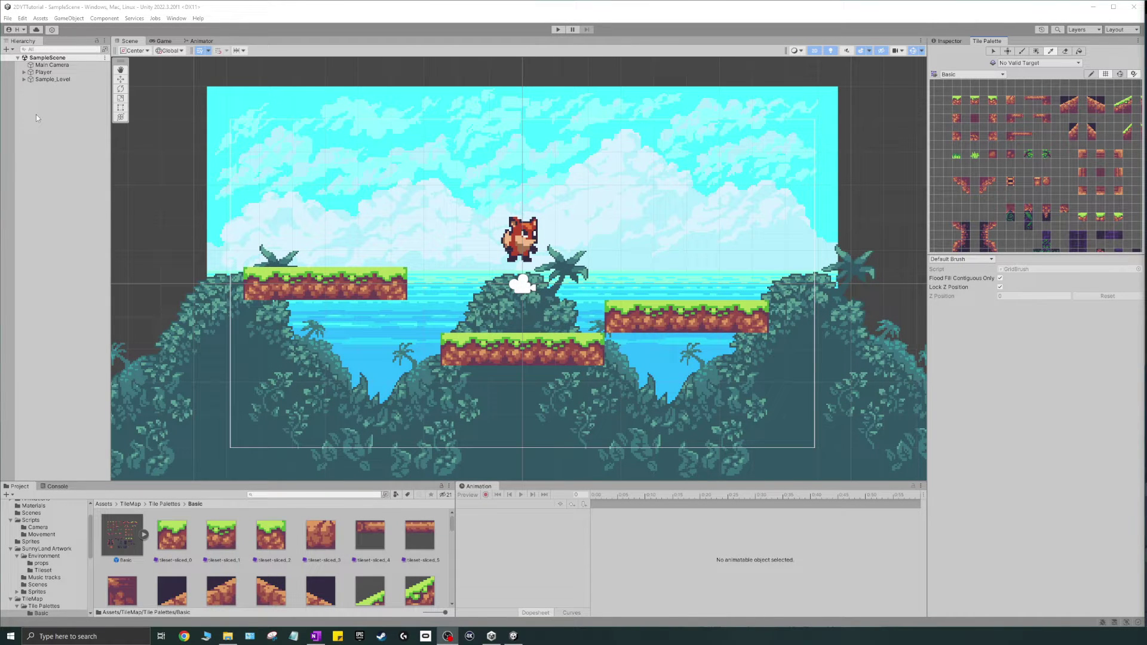
# Deactivate the Sample_Level object and look through its Tiles, Middle and Background children
pyautogui.click(55, 80)
pyautogui.rightClick(58, 80)
pyautogui.click(83, 172)
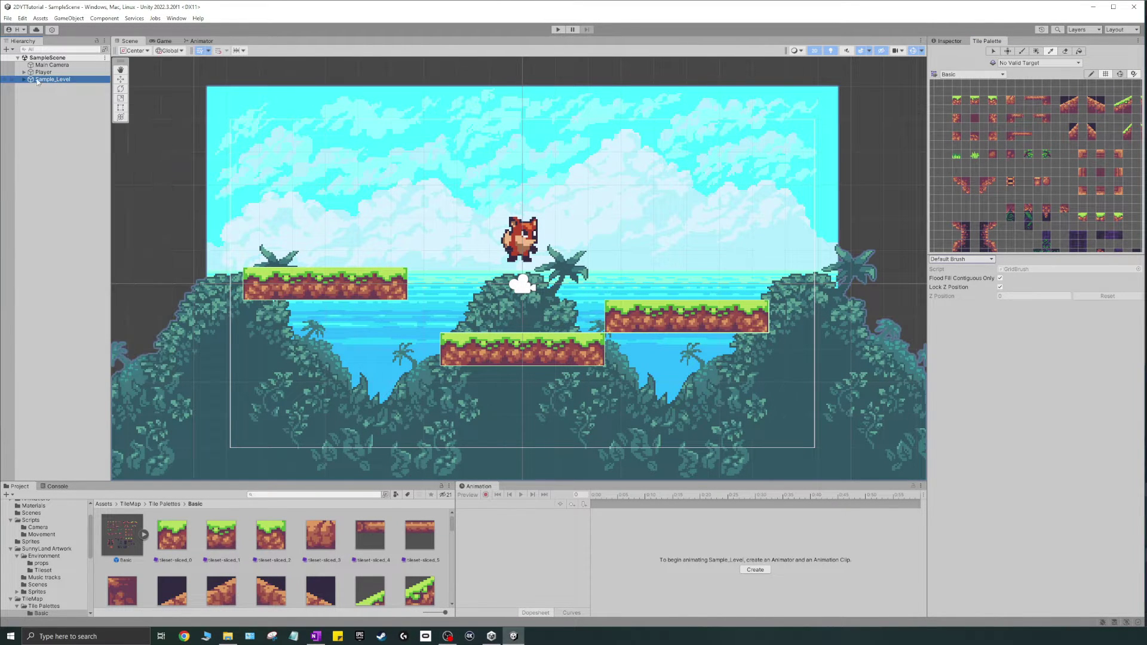
pyautogui.click(949, 41)
pyautogui.click(951, 53)
pyautogui.click(24, 79)
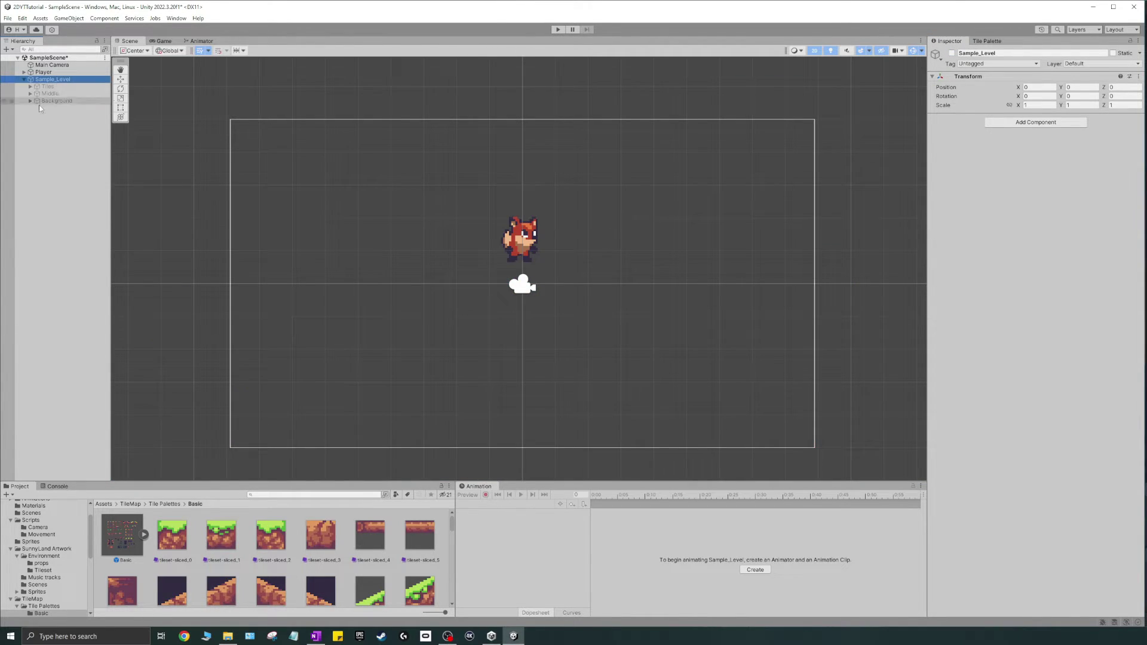
pyautogui.click(30, 87)
pyautogui.click(30, 86)
pyautogui.click(30, 87)
pyautogui.click(23, 79)
pyautogui.click(23, 79)
# Create a 2D Rectangular Tilemap in the scene and activate the Paint Brush in the Tile Palette
pyautogui.rightClick(43, 91)
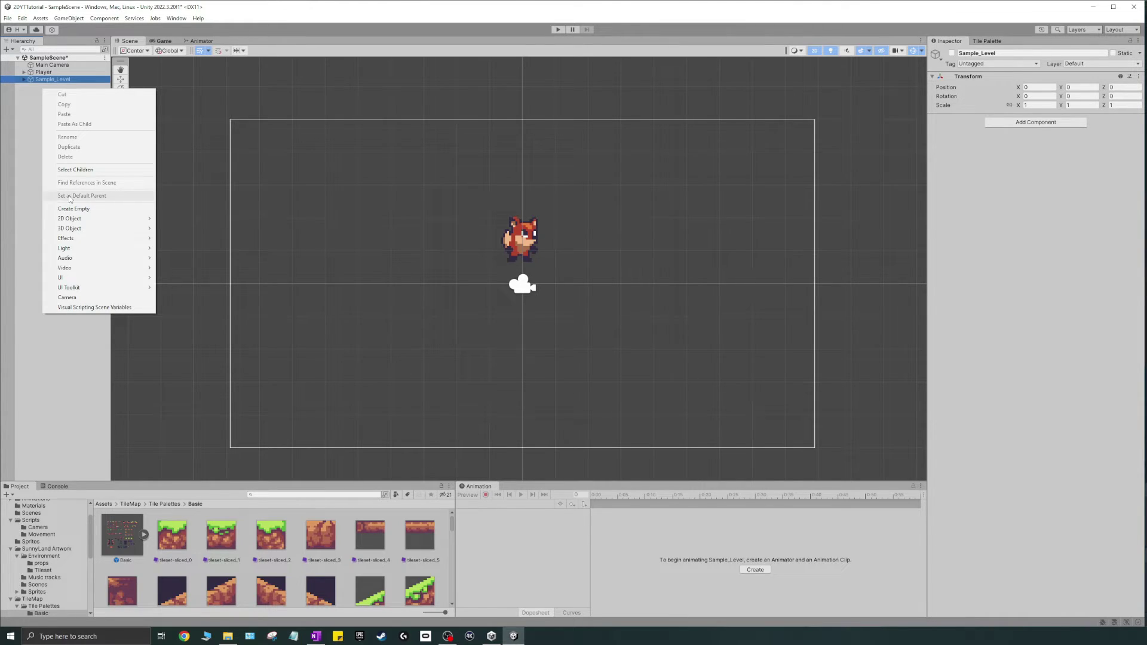
pyautogui.moveTo(84, 219)
pyautogui.moveTo(191, 242)
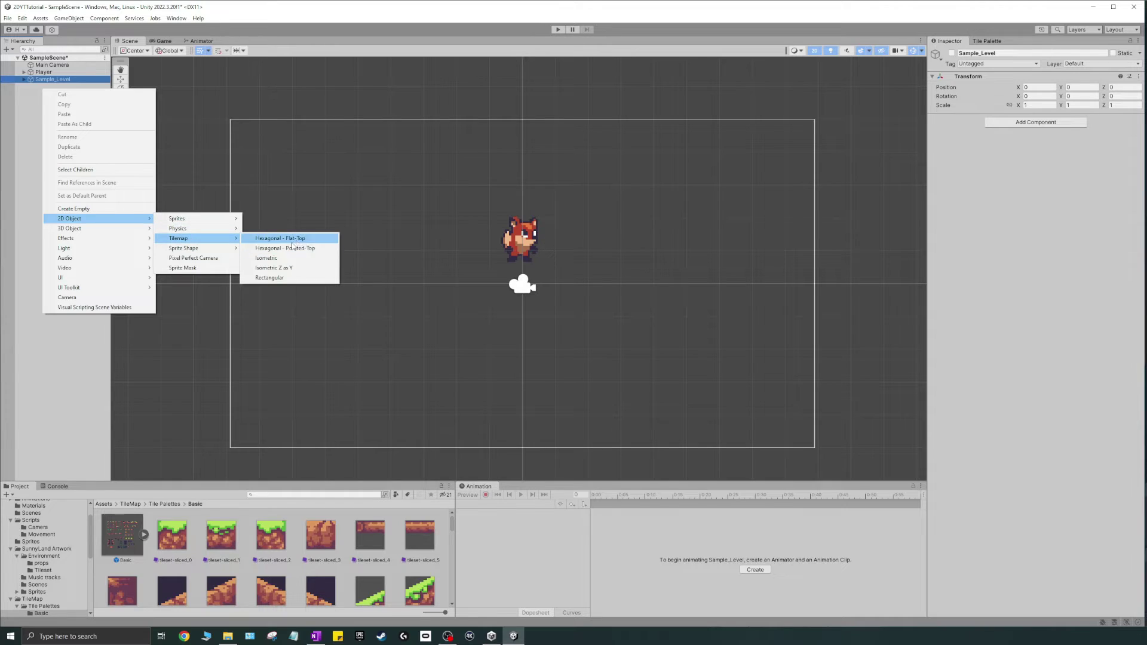
pyautogui.click(269, 278)
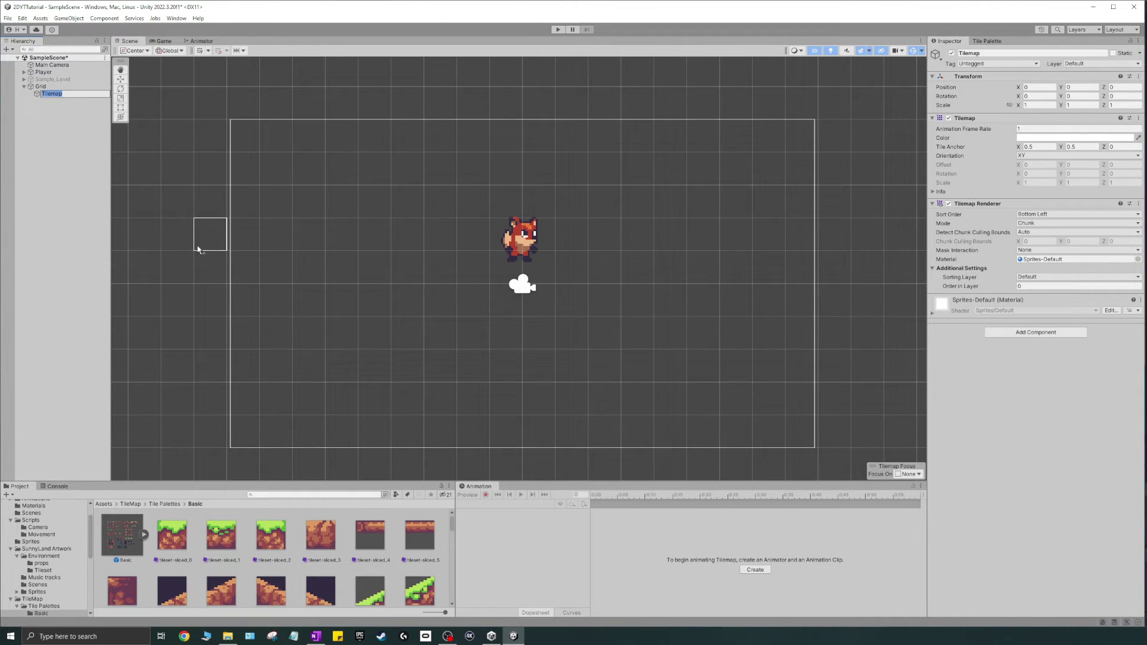
pyautogui.click(987, 41)
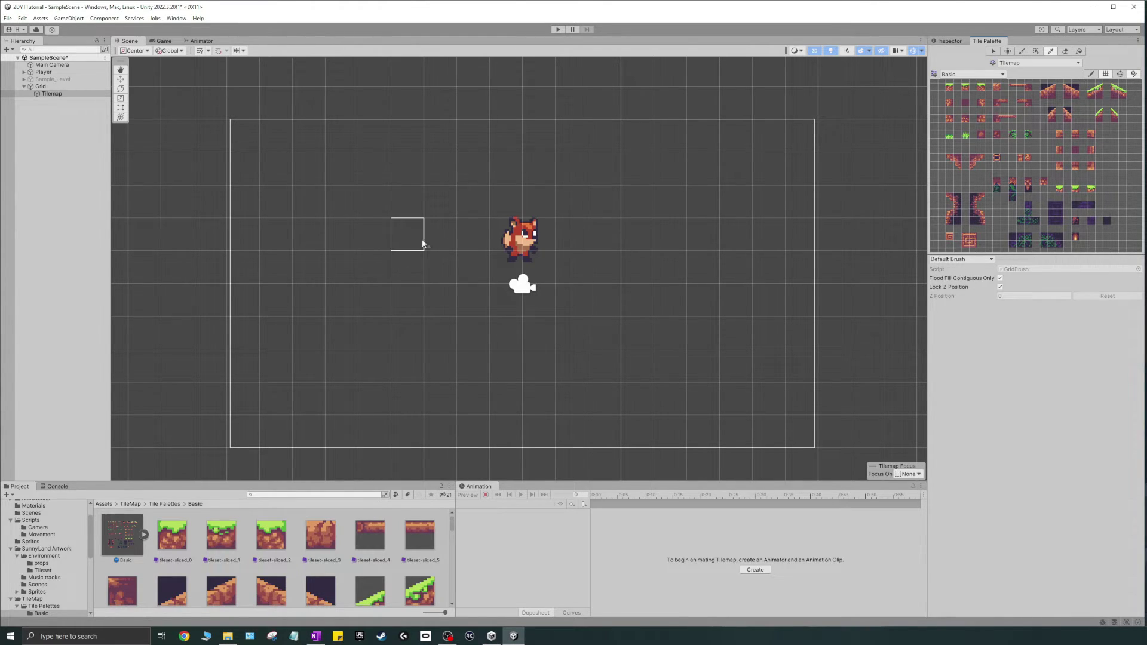
pyautogui.click(1023, 51)
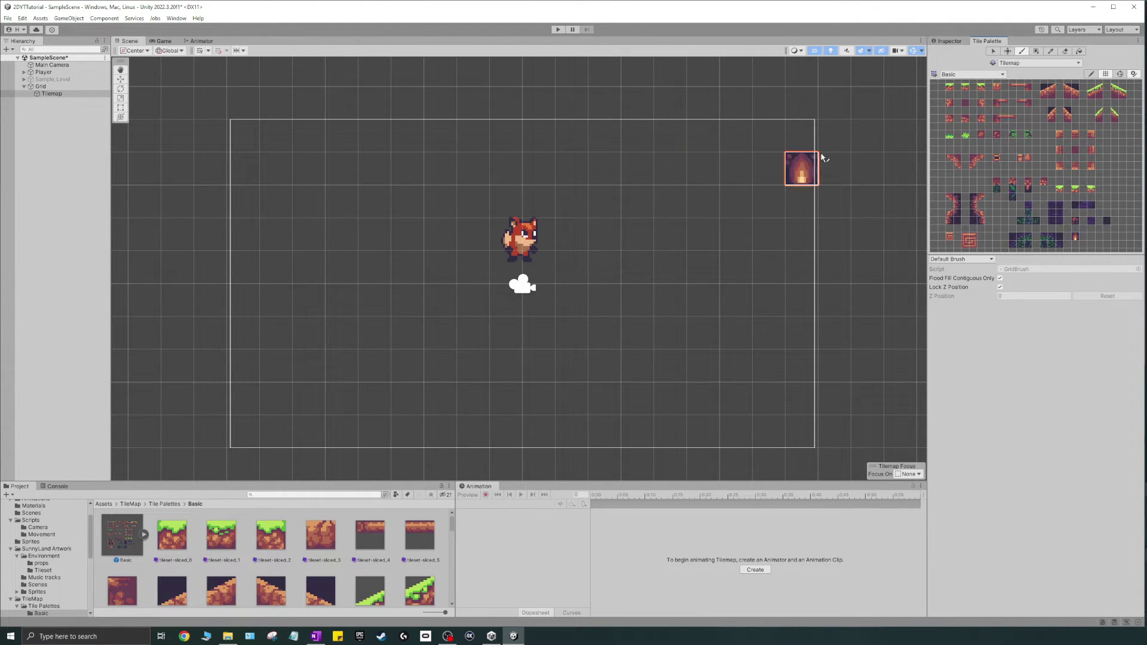
# Set the Tilemap's Sorting Layer to Tiles in its Tilemap Renderer
pyautogui.click(39, 87)
pyautogui.click(50, 94)
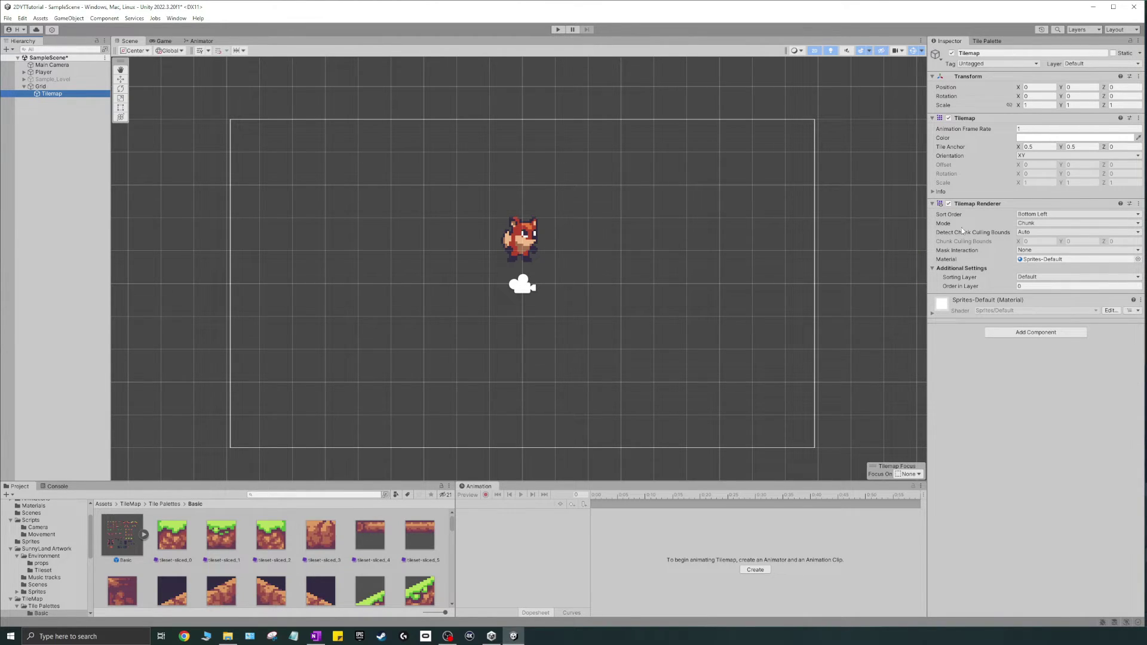
pyautogui.click(1106, 213)
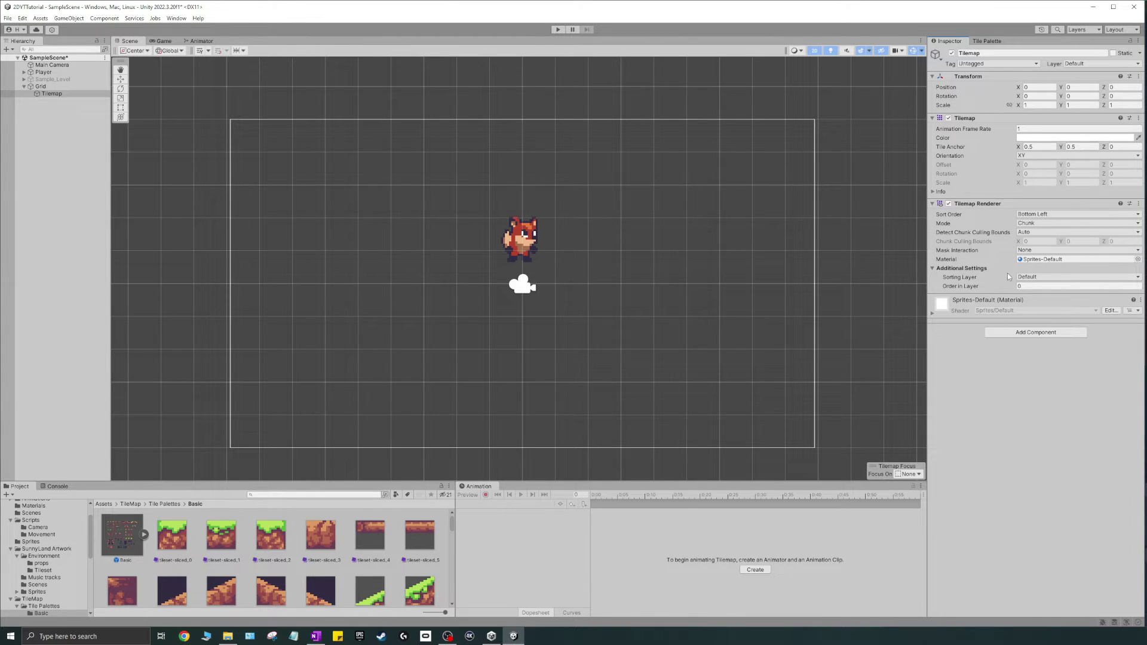
pyautogui.click(1033, 277)
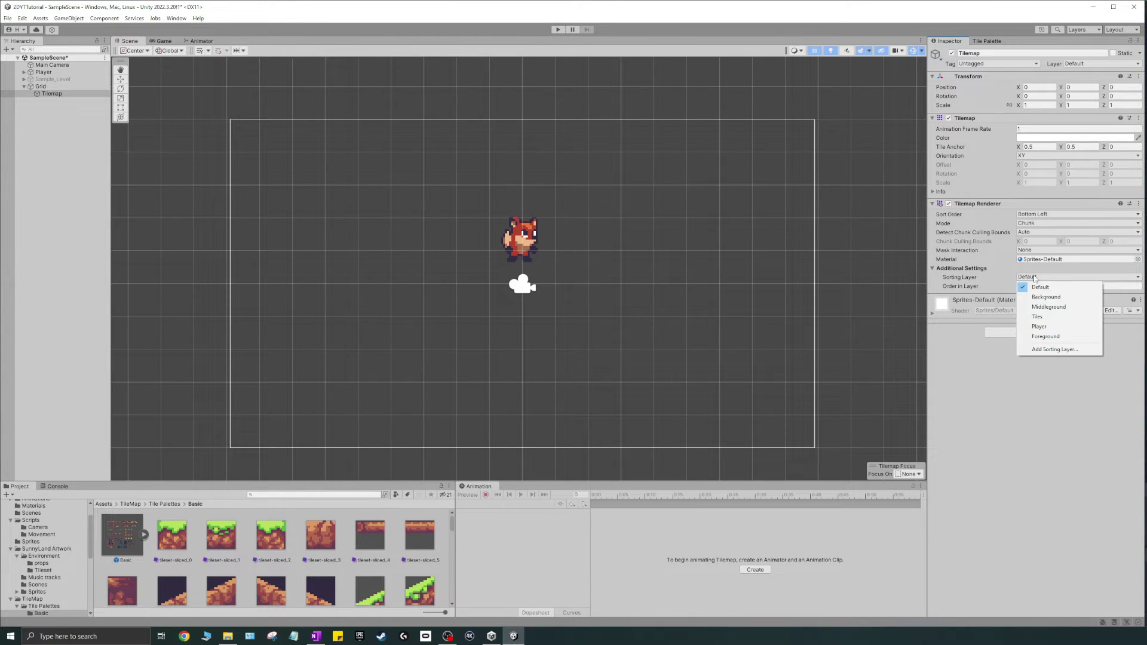
pyautogui.click(1039, 316)
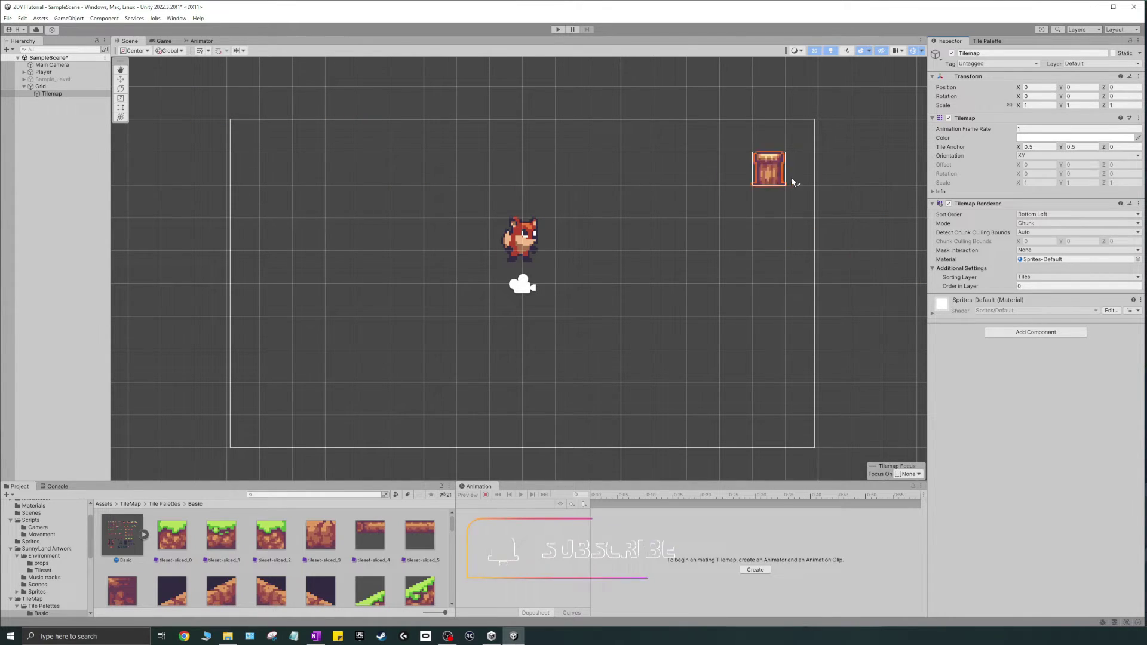
# Rename the Grid object to Map and its child Tilemap to Tiles
pyautogui.click(41, 86)
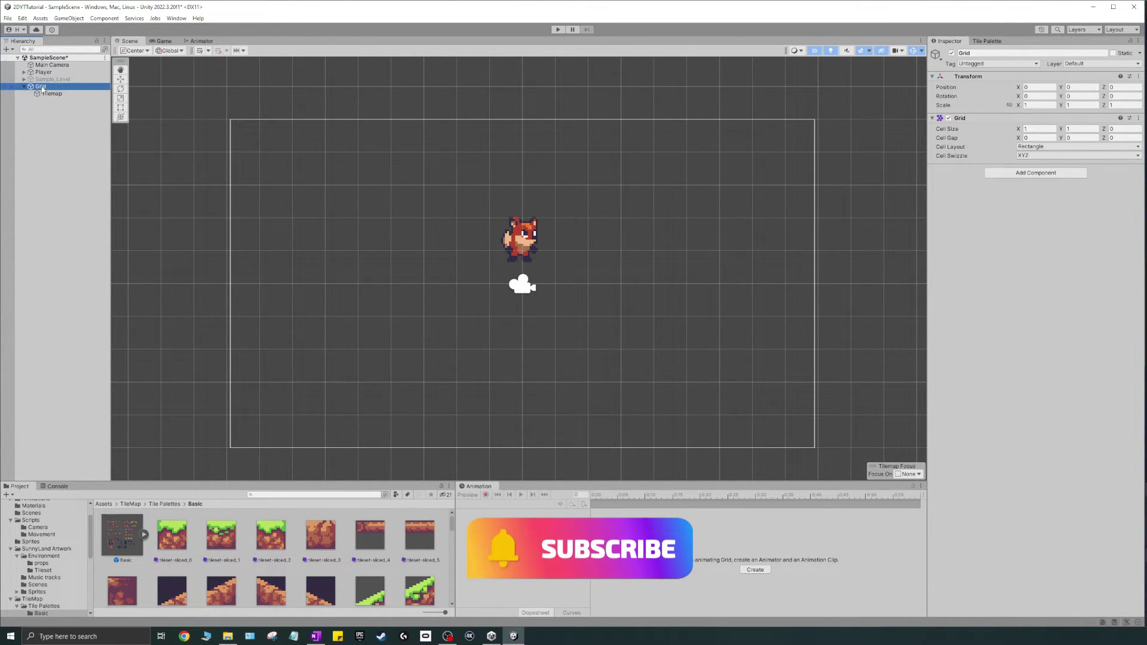
pyautogui.click(41, 87)
pyautogui.write('Map')
pyautogui.click(64, 94)
pyautogui.click(65, 94)
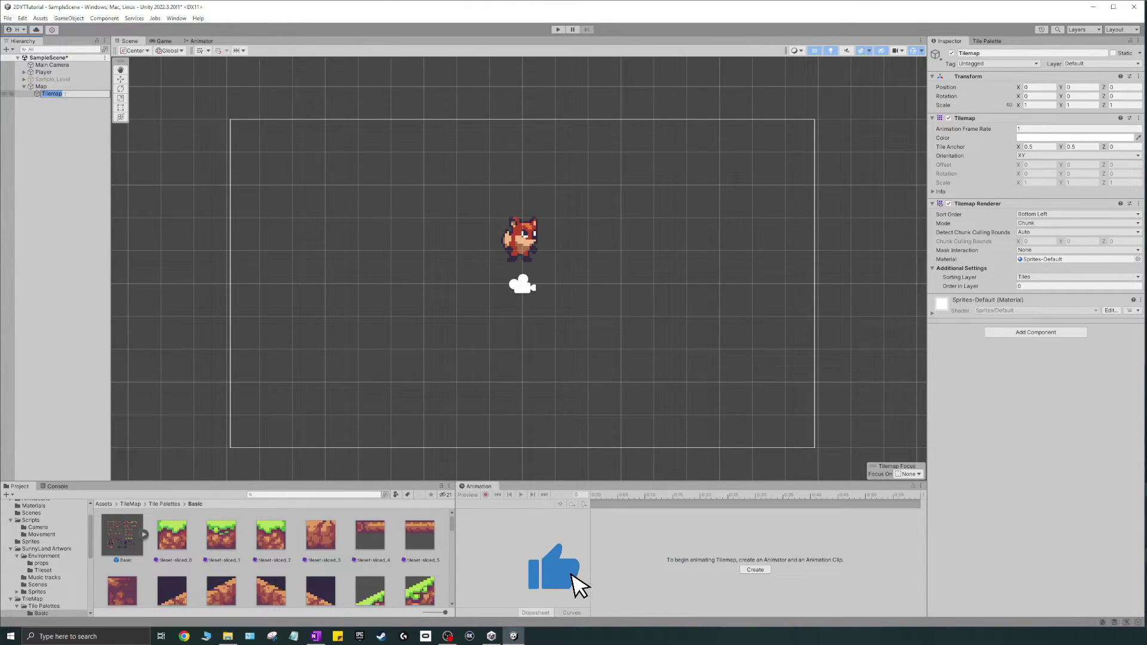
pyautogui.write('Tiles')
pyautogui.press('Return')
# Copy the Middle and Background groups from Sample_Level and place the copies under Map, below Tiles
pyautogui.moveTo(47, 94)
pyautogui.mouseDown()
pyautogui.moveTo(63, 80)
pyautogui.moveTo(57, 93)
pyautogui.mouseUp()
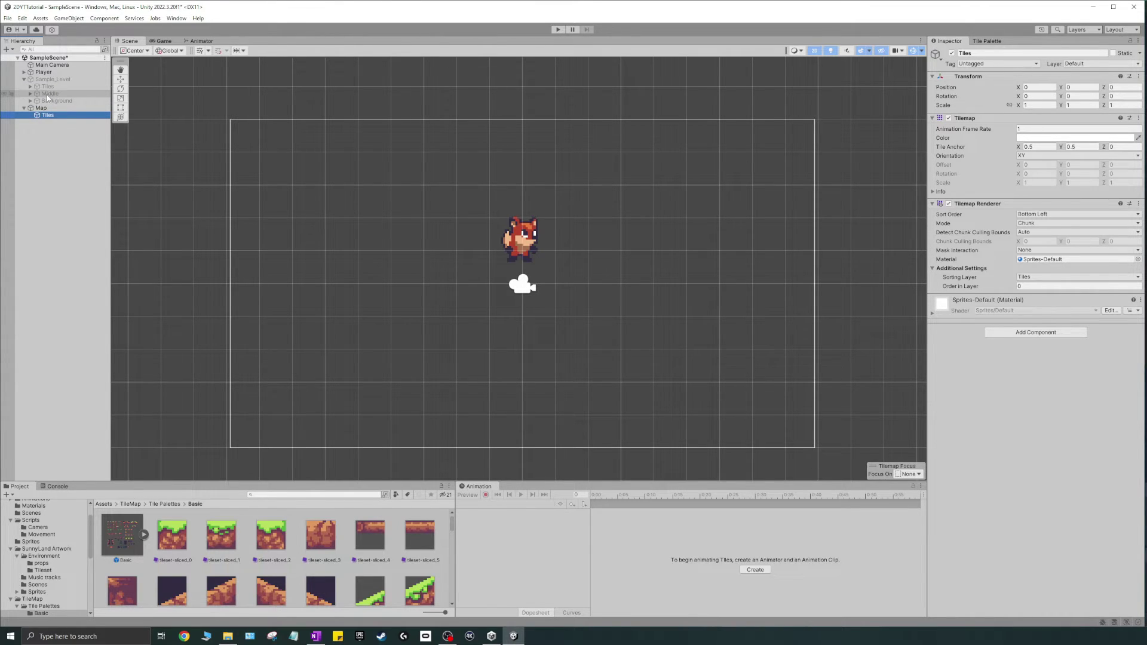
pyautogui.click(48, 94)
pyautogui.hotkey('ctrl', 'c')
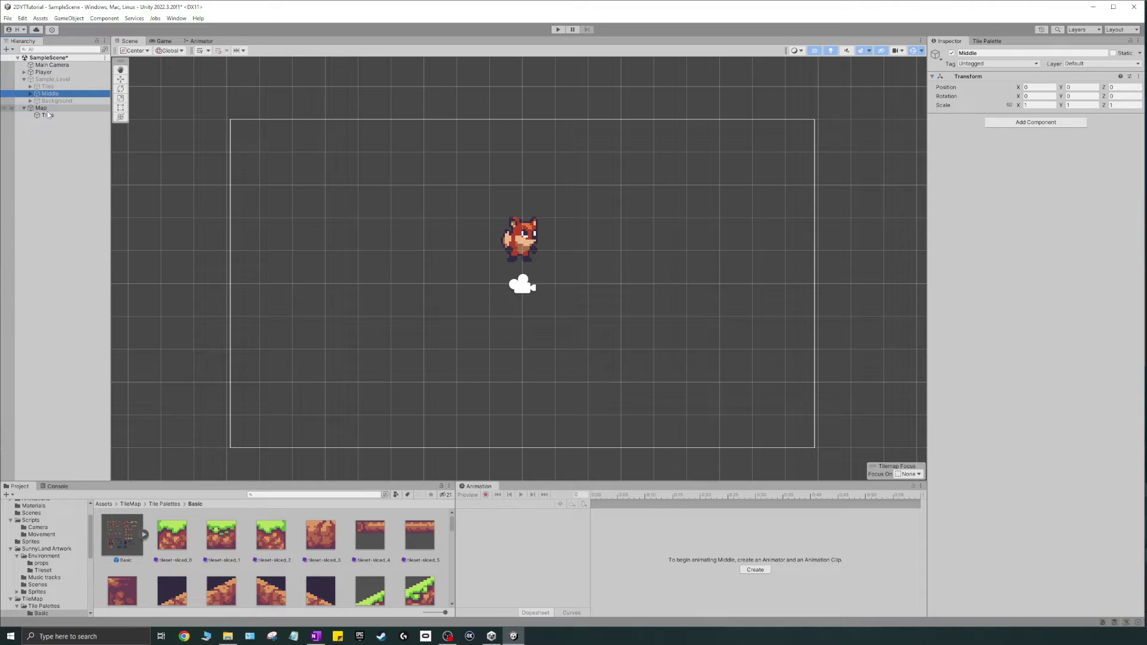
pyautogui.hotkey('ctrl', 'v')
pyautogui.moveTo(42, 126); pyautogui.dragTo(40, 108)
pyautogui.click(57, 101)
pyautogui.hotkey('ctrl', 'c')
pyautogui.hotkey('ctrl', 'v')
pyautogui.moveTo(47, 131); pyautogui.dragTo(51, 126)
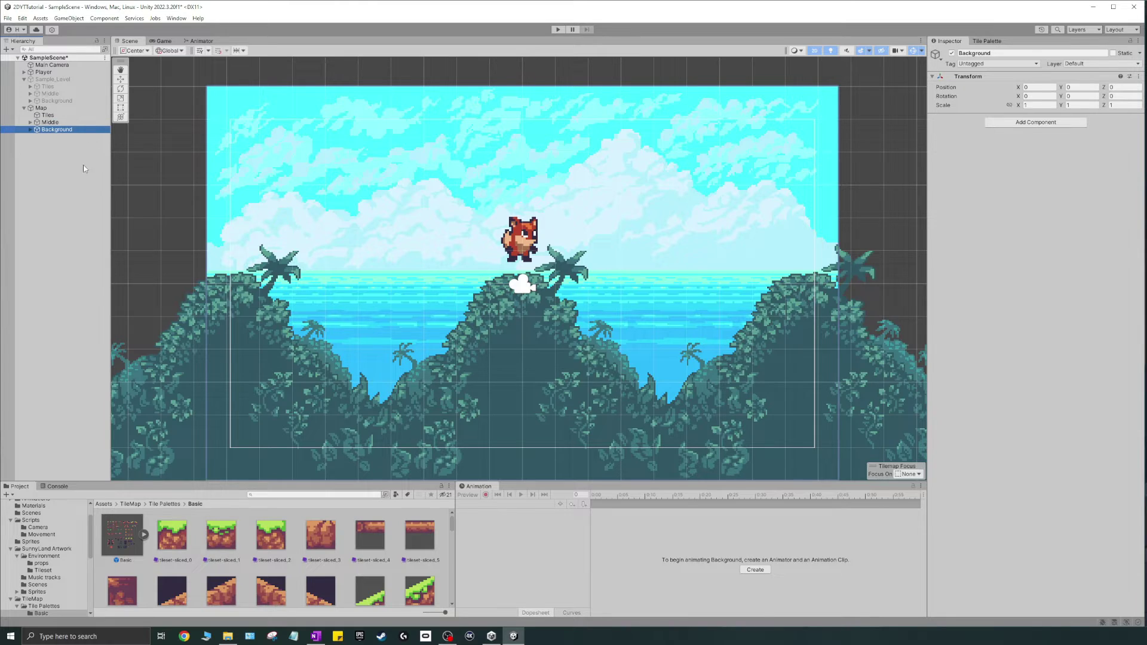
# Look through the sprites in Map's Middle and Background groups and select the Tiles tilemap
pyautogui.click(30, 129)
pyautogui.click(30, 122)
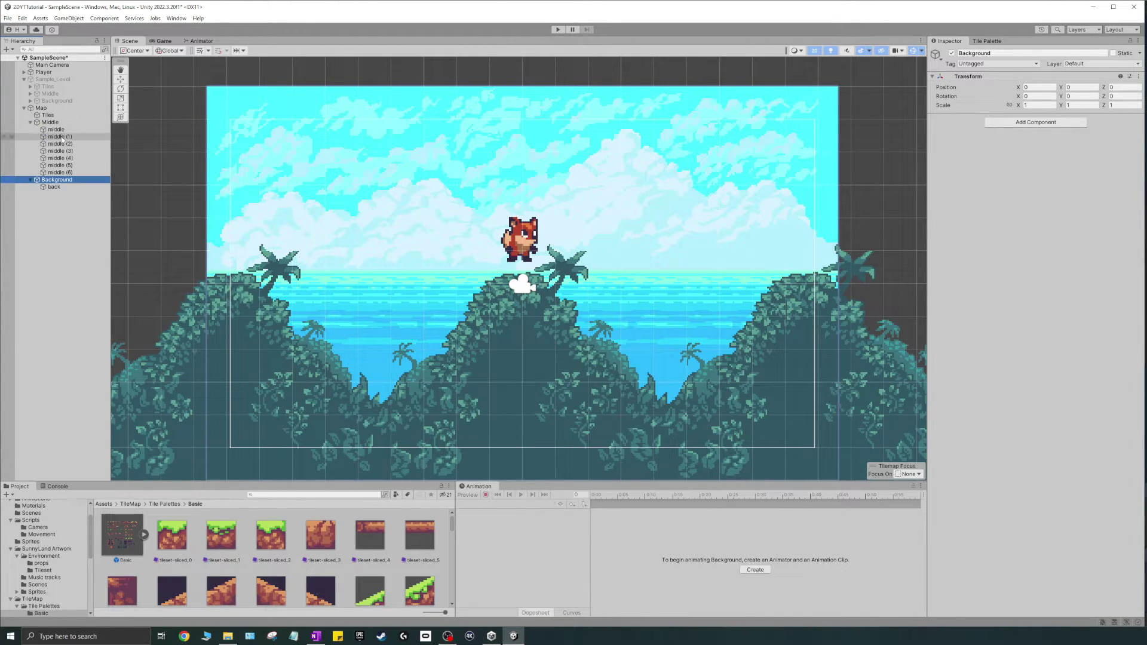
pyautogui.click(53, 187)
pyautogui.moveTo(53, 190); pyautogui.dragTo(175, 199)
pyautogui.hotkey('ctrl', 'z')
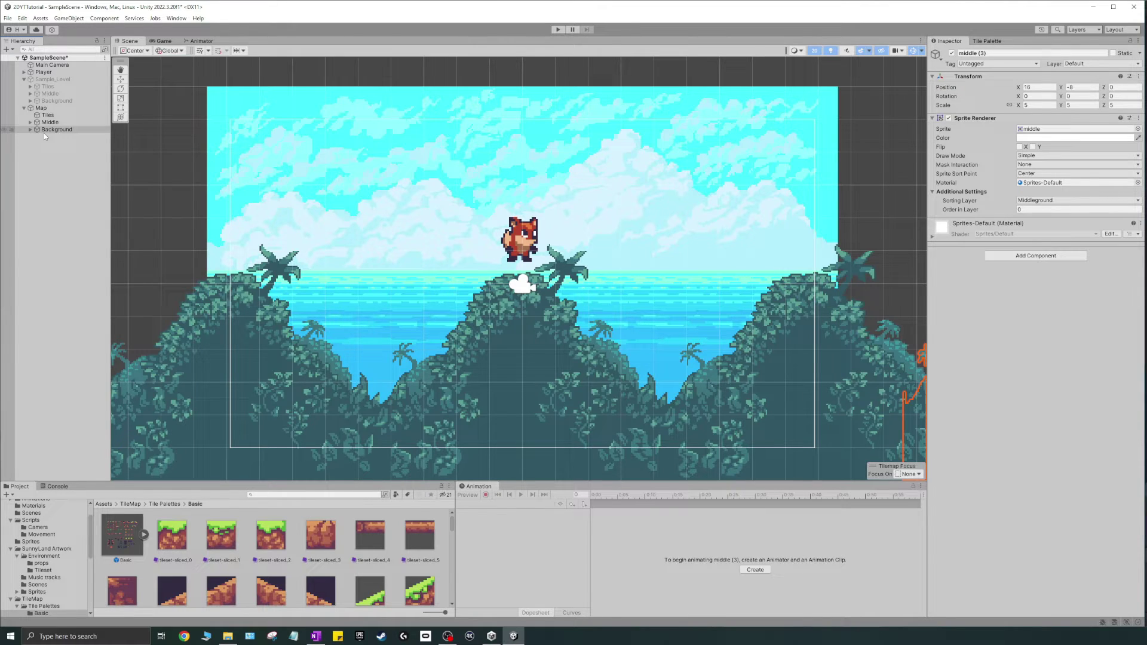
pyautogui.moveTo(49, 117)
pyautogui.mouseDown()
pyautogui.moveTo(243, 123)
pyautogui.moveTo(604, 187)
pyautogui.moveTo(53, 119)
pyautogui.moveTo(604, 179)
pyautogui.moveTo(1016, 53)
pyautogui.moveTo(987, 41)
pyautogui.moveTo(52, 117)
pyautogui.mouseUp()
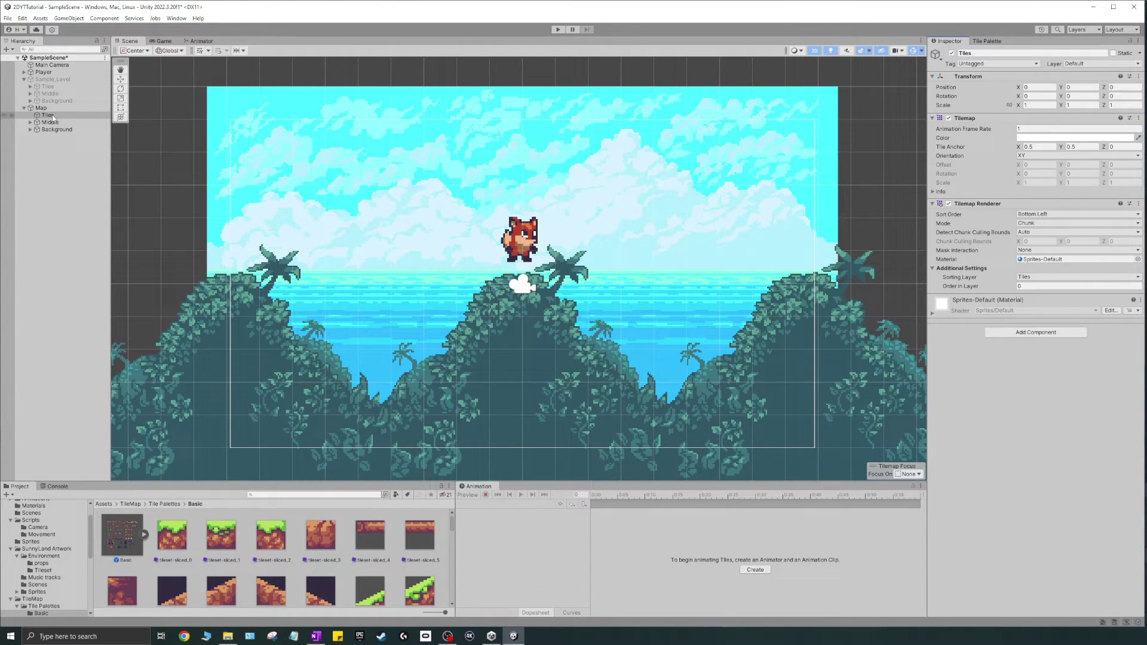
pyautogui.click(52, 118)
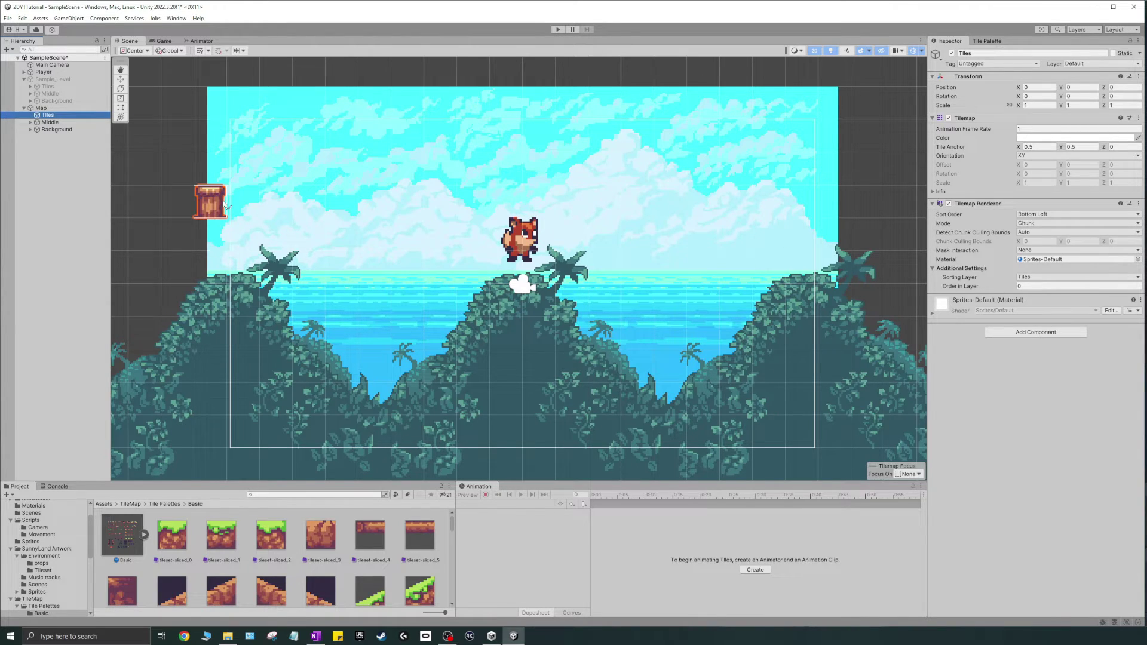
# Assign Map's Middle group as the Main Camera's Middleground Transform in Camera Controller and briefly play-test the scene
pyautogui.click(52, 65)
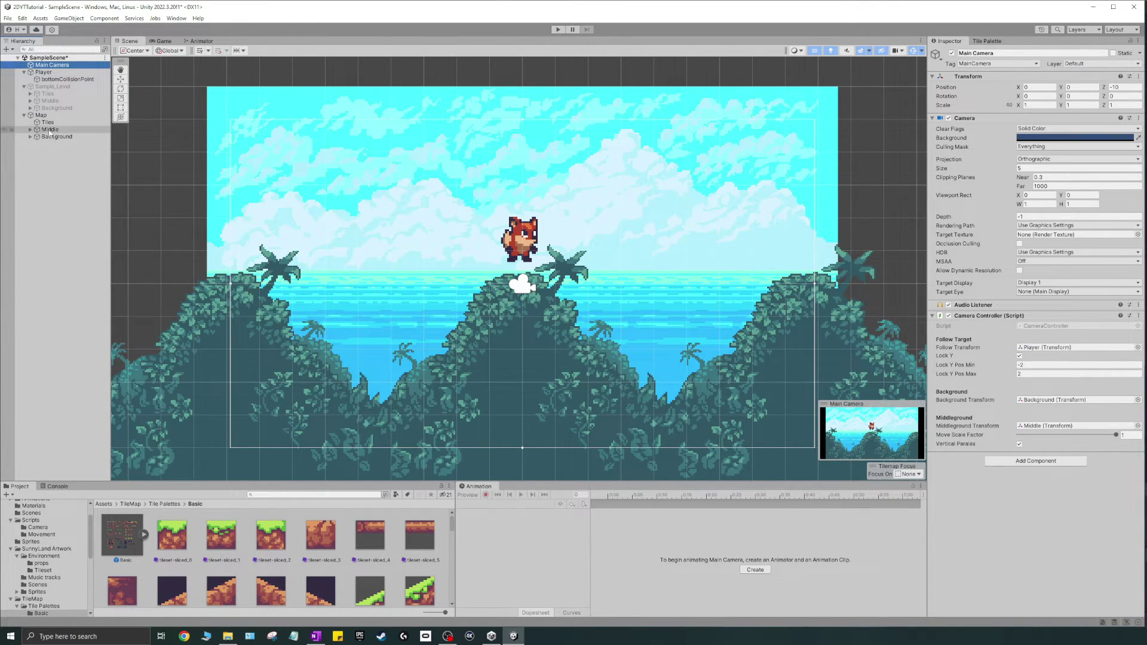
pyautogui.click(31, 137)
pyautogui.click(30, 130)
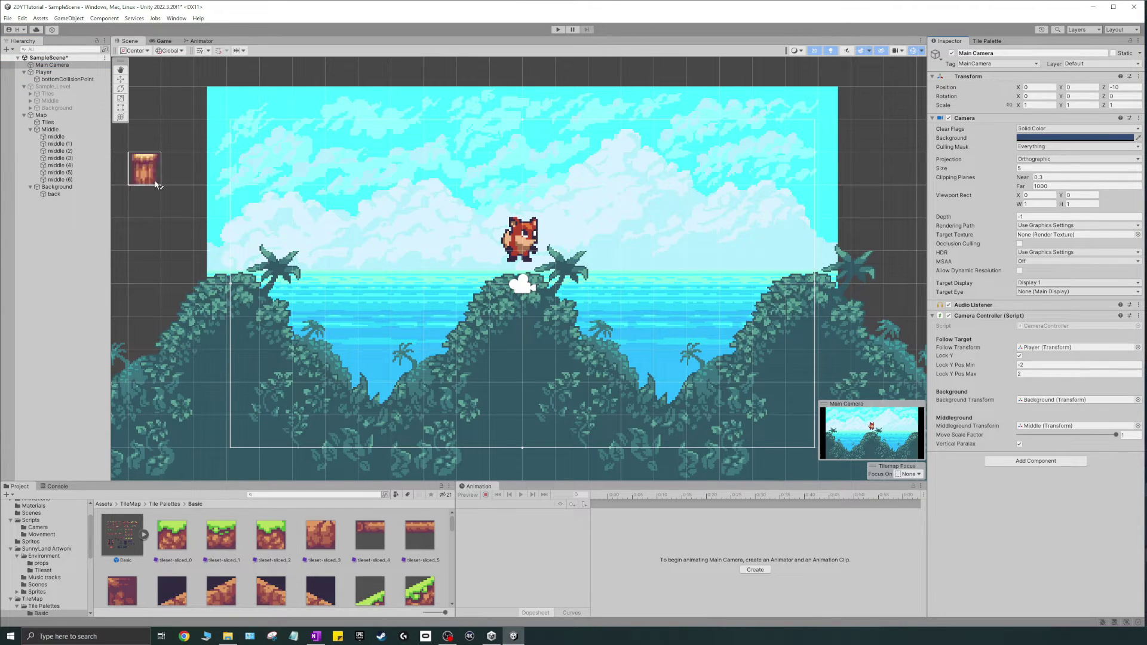
pyautogui.moveTo(51, 130); pyautogui.dragTo(1069, 426)
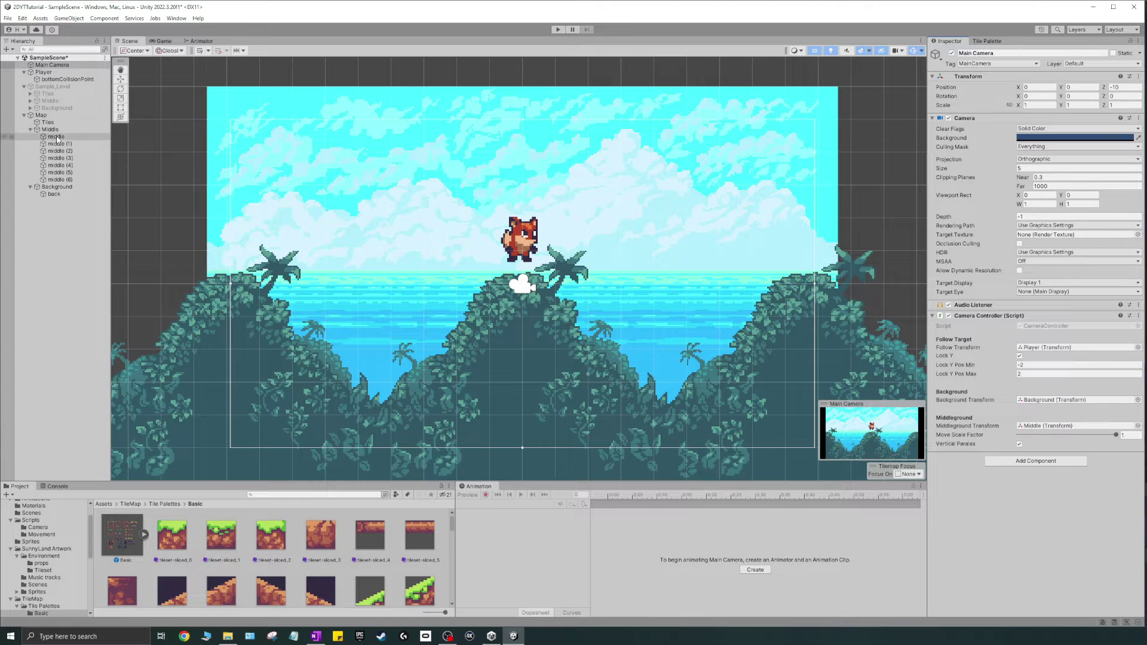
pyautogui.click(557, 29)
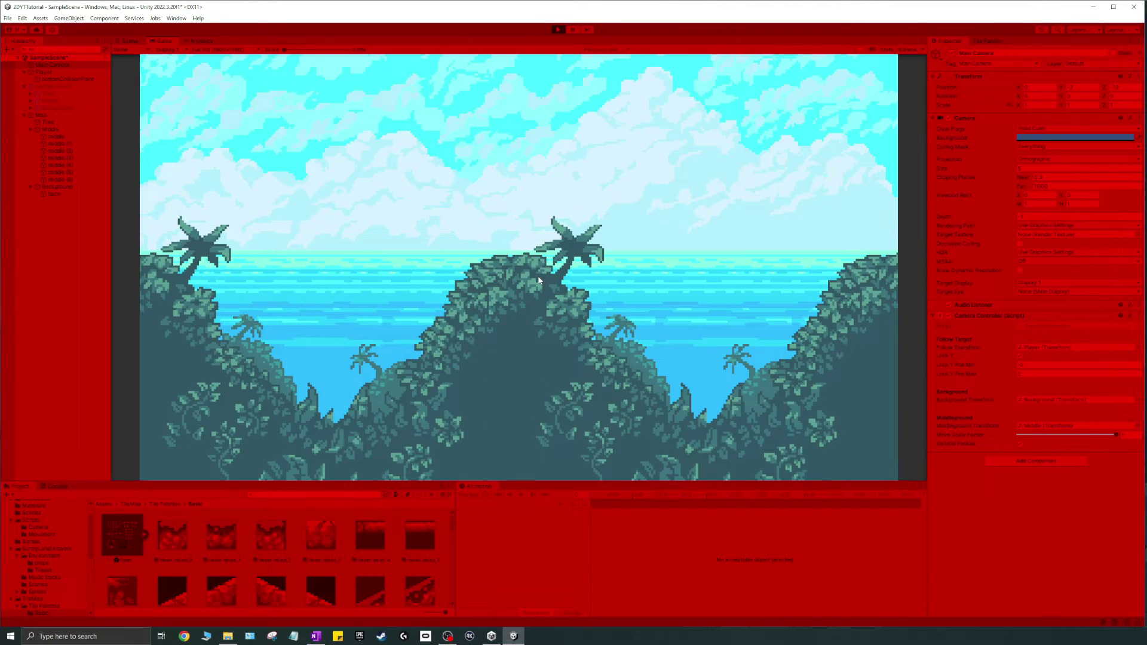
pyautogui.click(559, 30)
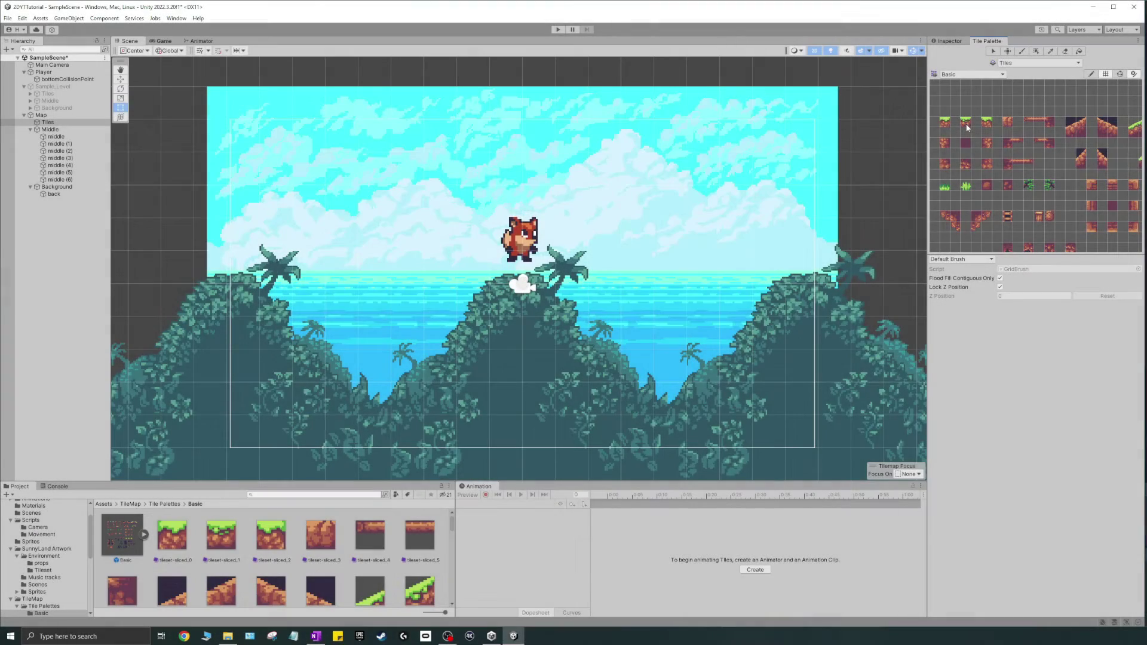
# Paint an eight-tile-wide grass-topped row below the fox on the Tiles tilemap, with grass corner tiles at both ends
pyautogui.click(967, 125)
pyautogui.scroll(4, 1025, 142)
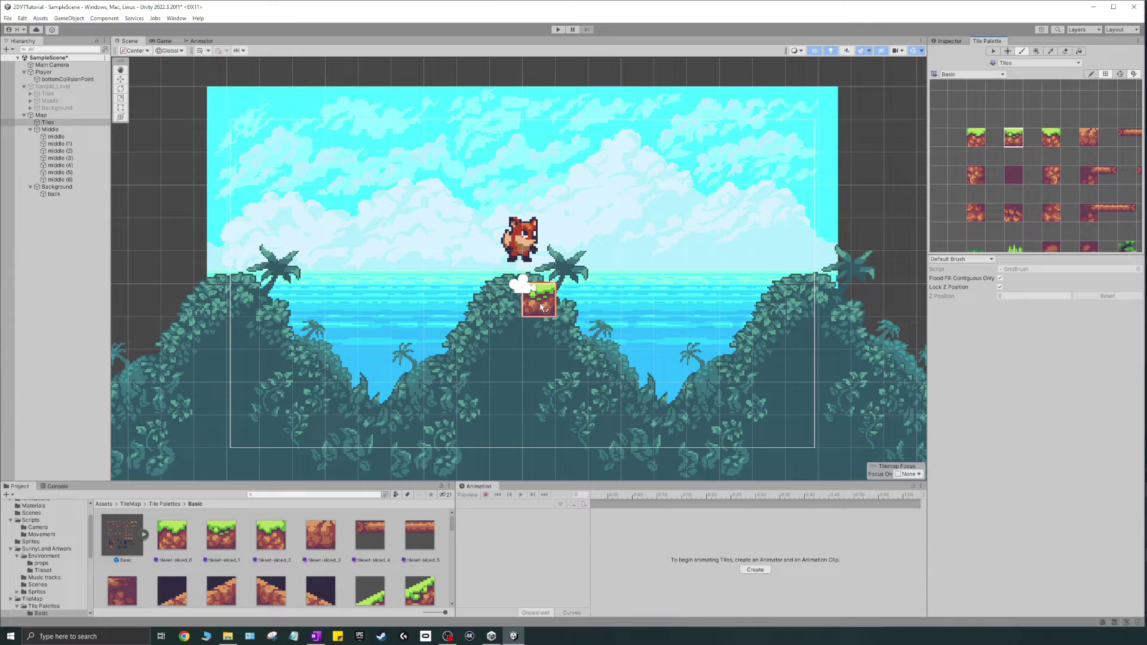
pyautogui.moveTo(436, 345); pyautogui.dragTo(605, 345)
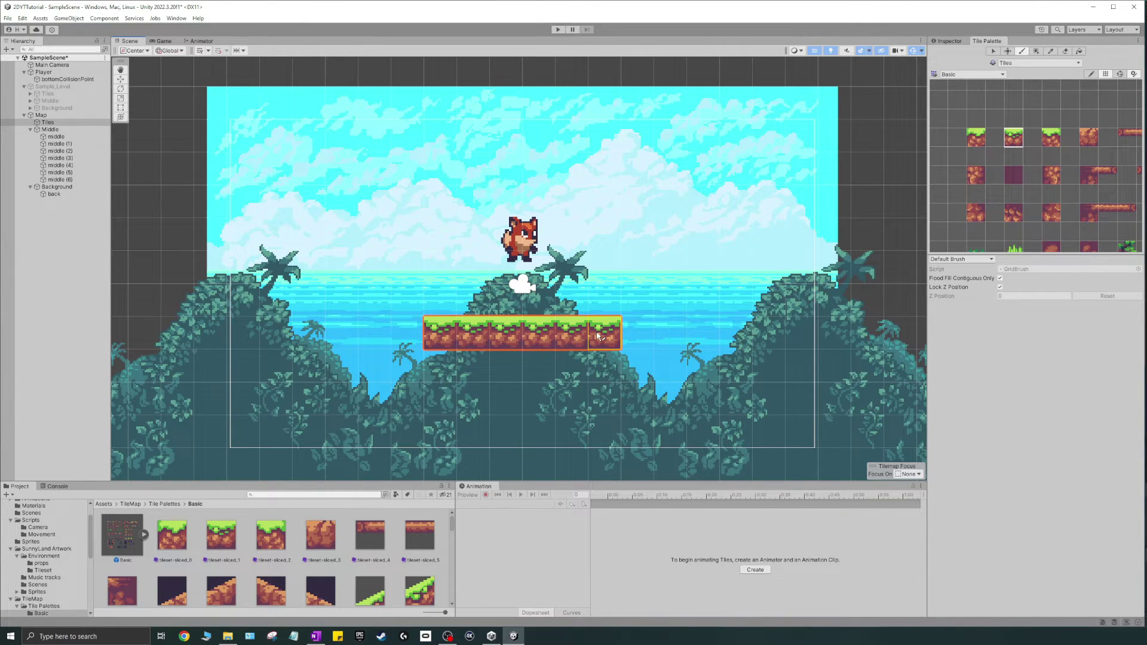
pyautogui.keyDown('ctrl'); pyautogui.click(496, 348); pyautogui.keyUp('ctrl')
pyautogui.click(408, 333)
pyautogui.click(638, 333)
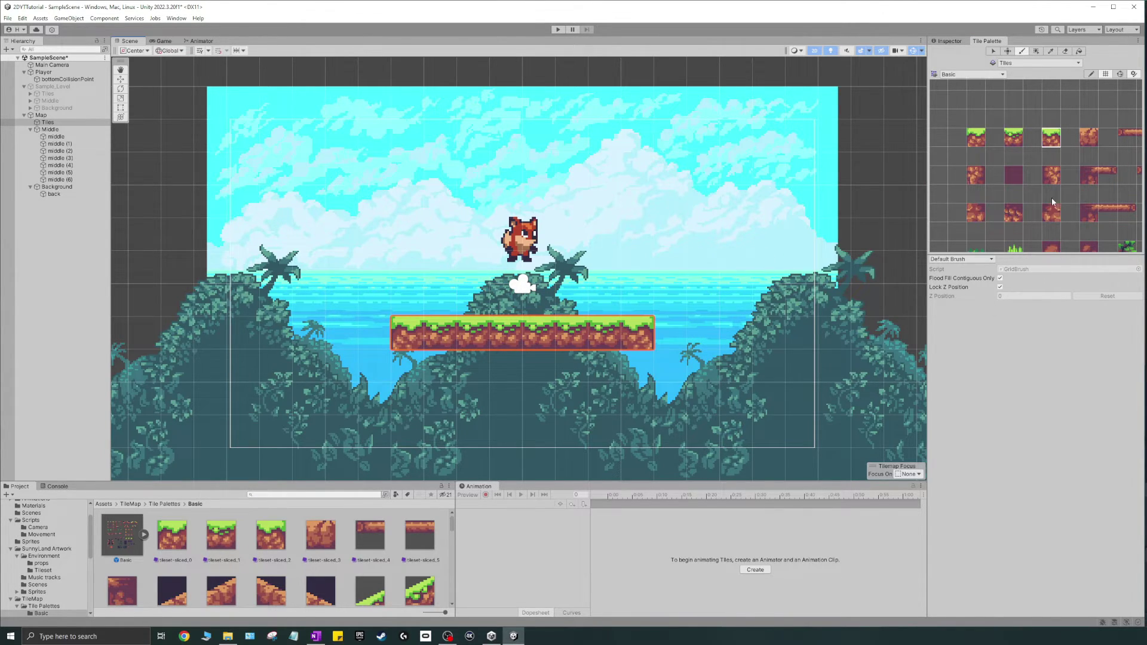
# Complete the platform to four tiles high with plain dirt inside, rocky side tiles and a rocky bottom row with corners
pyautogui.click(1014, 175)
pyautogui.moveTo(453, 369)
pyautogui.mouseDown()
pyautogui.moveTo(601, 367)
pyautogui.moveTo(609, 409)
pyautogui.moveTo(452, 397)
pyautogui.mouseUp()
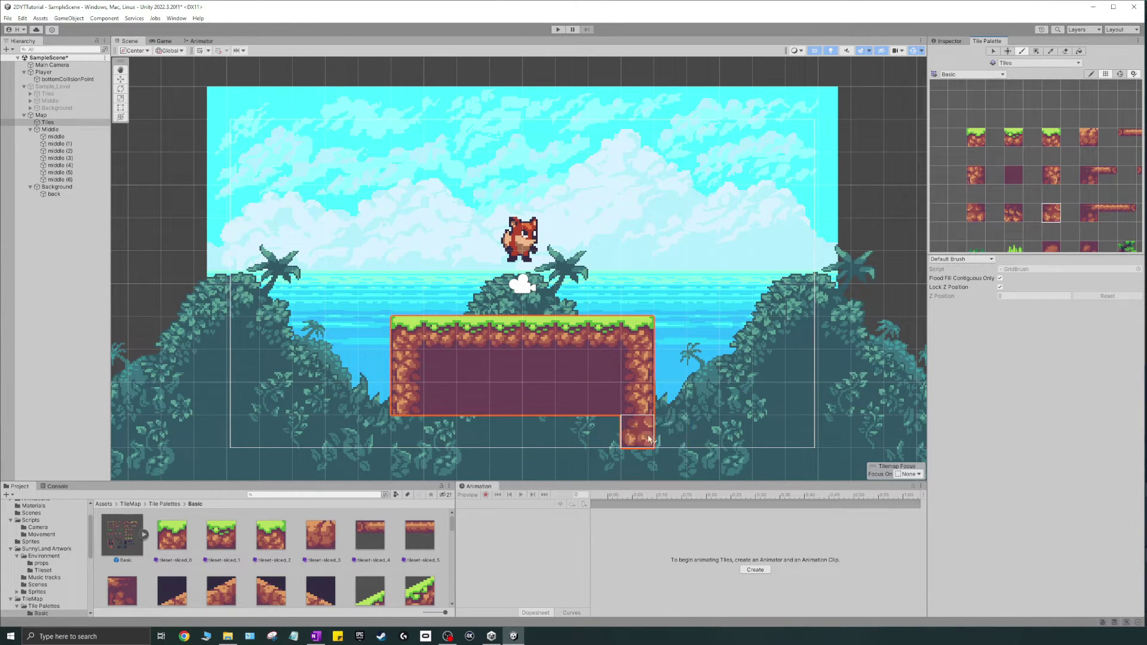
pyautogui.click(638, 431)
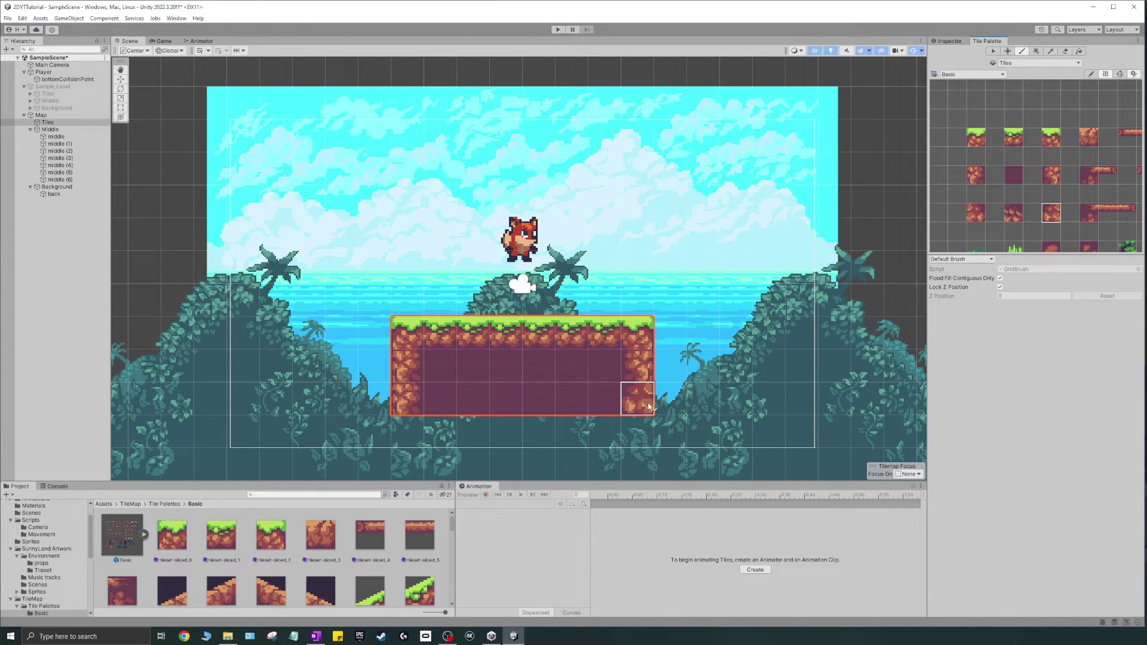
pyautogui.click(1014, 213)
pyautogui.click(976, 212)
pyautogui.moveTo(604, 432); pyautogui.dragTo(408, 432)
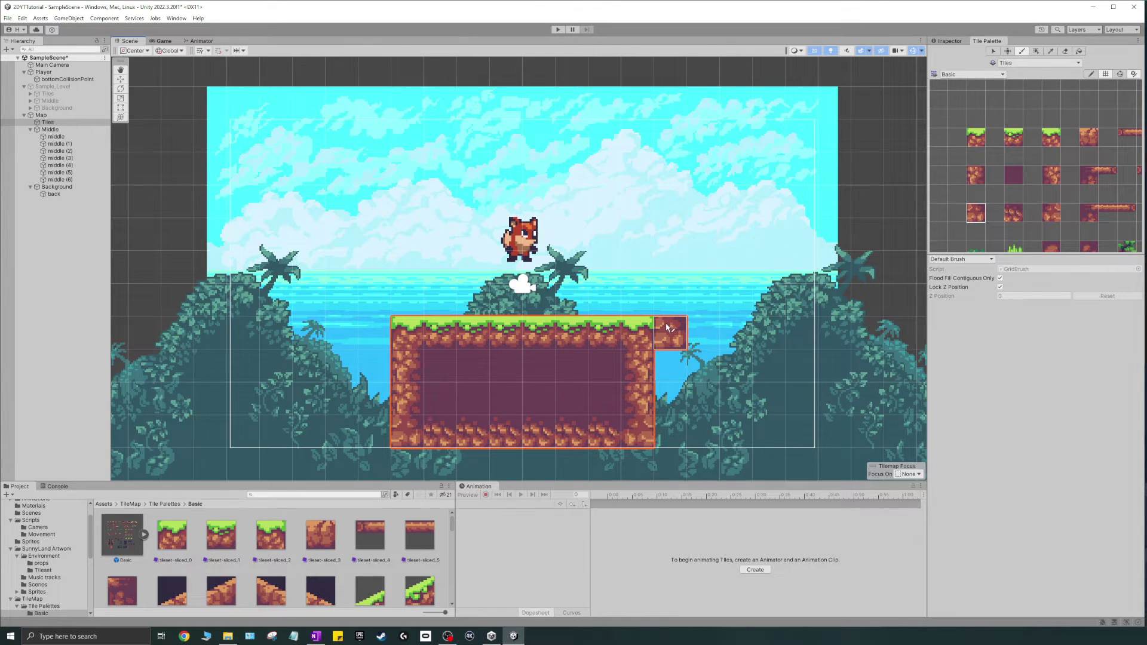
# Inspect the Collider Type options of the tileset-sliced_0 tile, keeping Sprite, and check the same setting on tileset-sliced_1
pyautogui.click(226, 543)
pyautogui.click(159, 524)
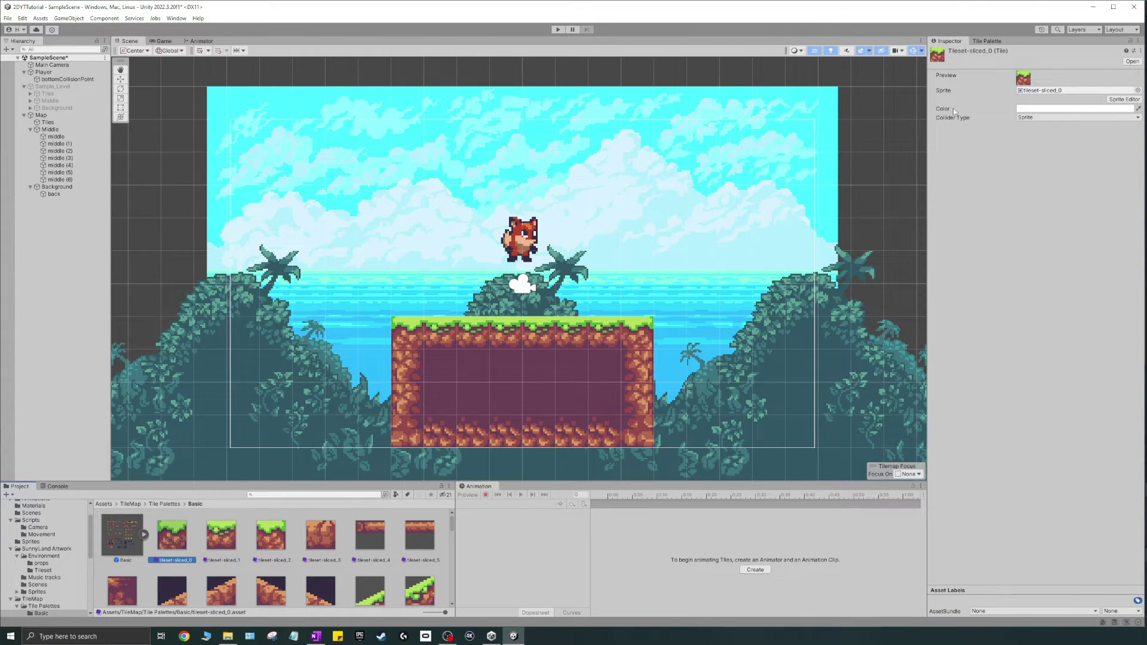
pyautogui.click(1045, 118)
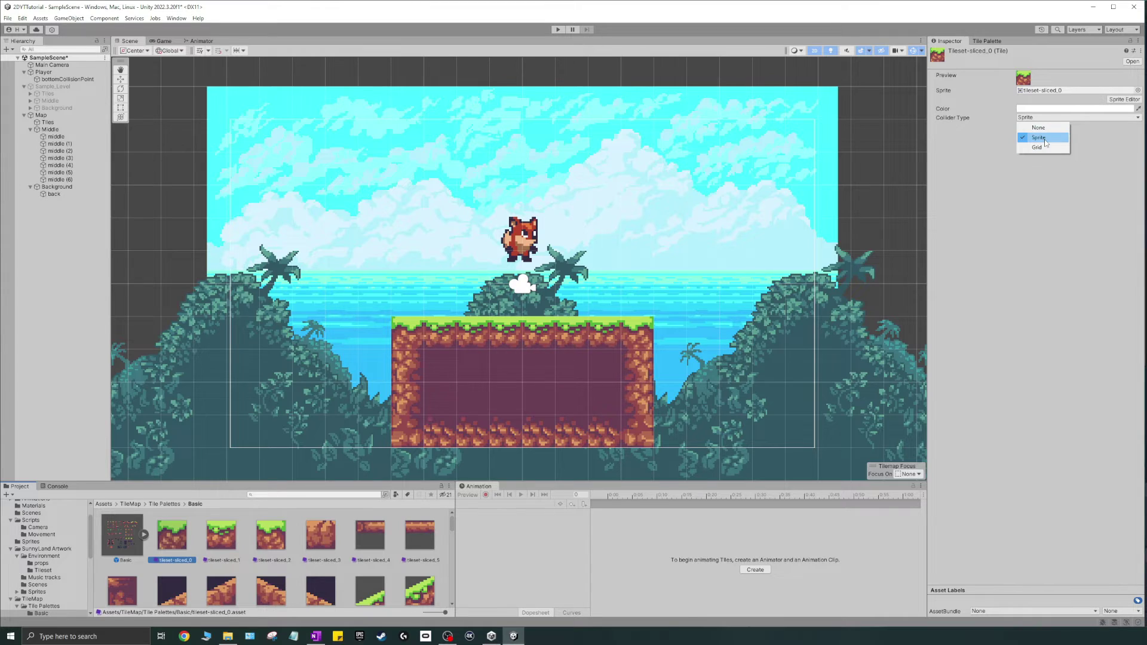
pyautogui.click(1045, 139)
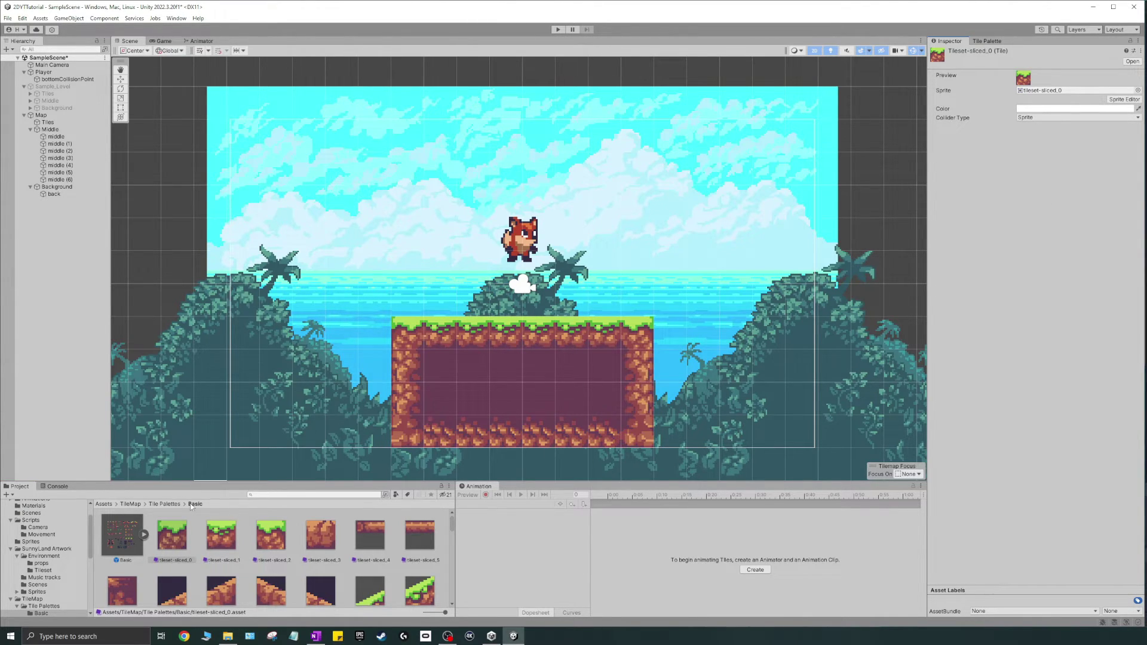
pyautogui.click(218, 536)
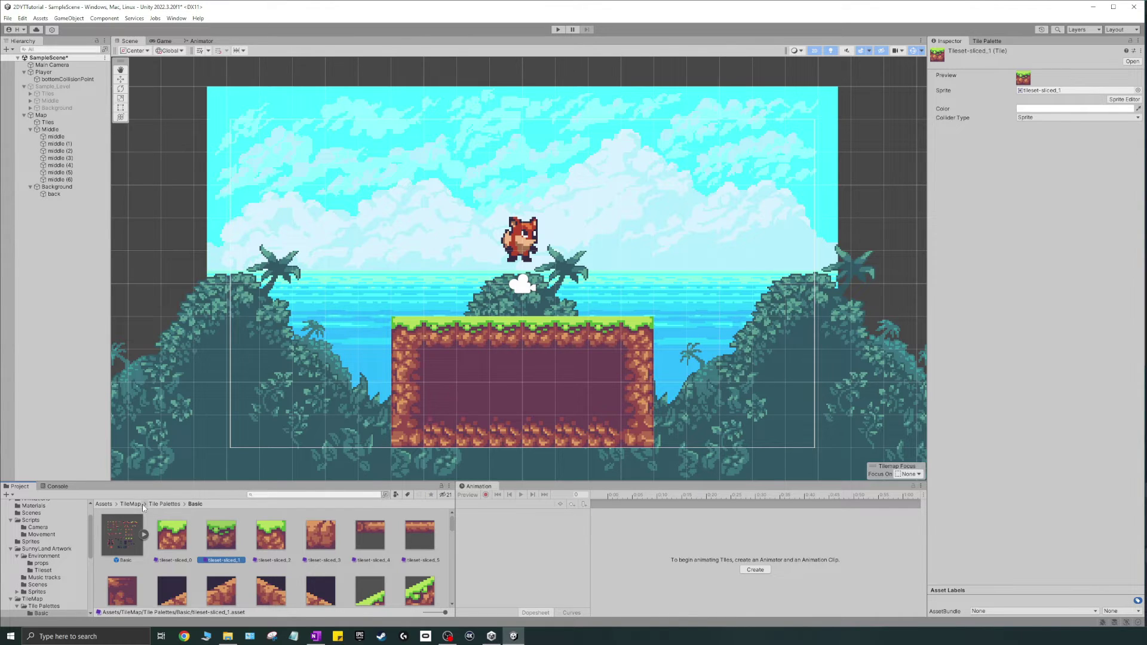
# Play-test the scene to see how the fox interacts with the painted platform, and return to the Assets folder
pyautogui.click(558, 29)
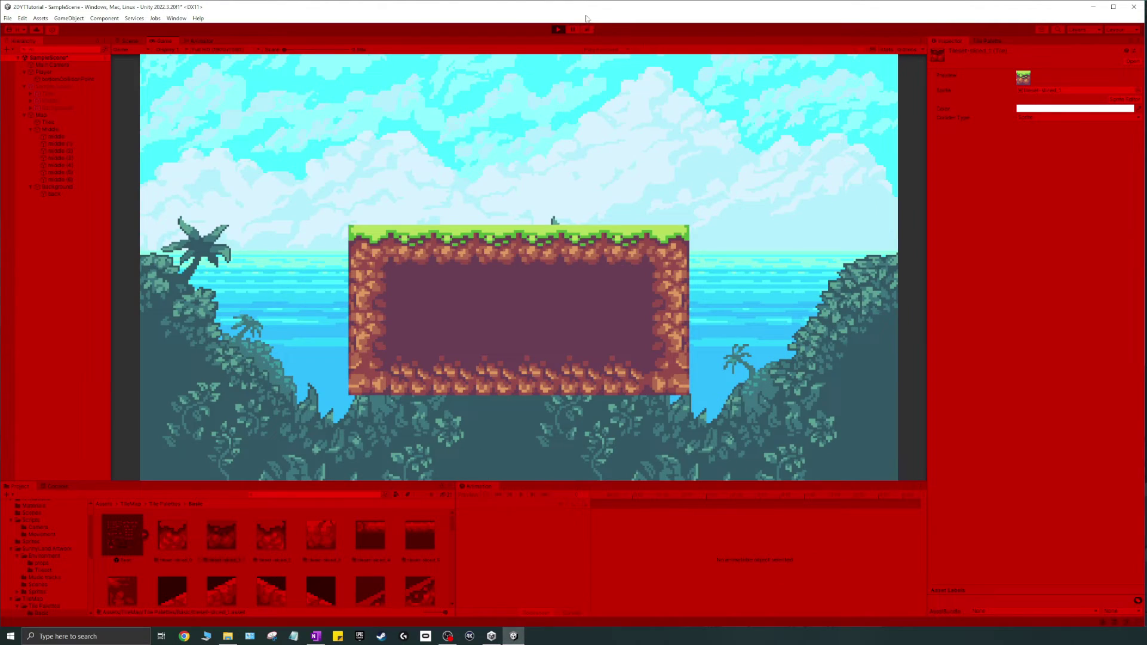
pyautogui.click(558, 30)
pyautogui.click(103, 505)
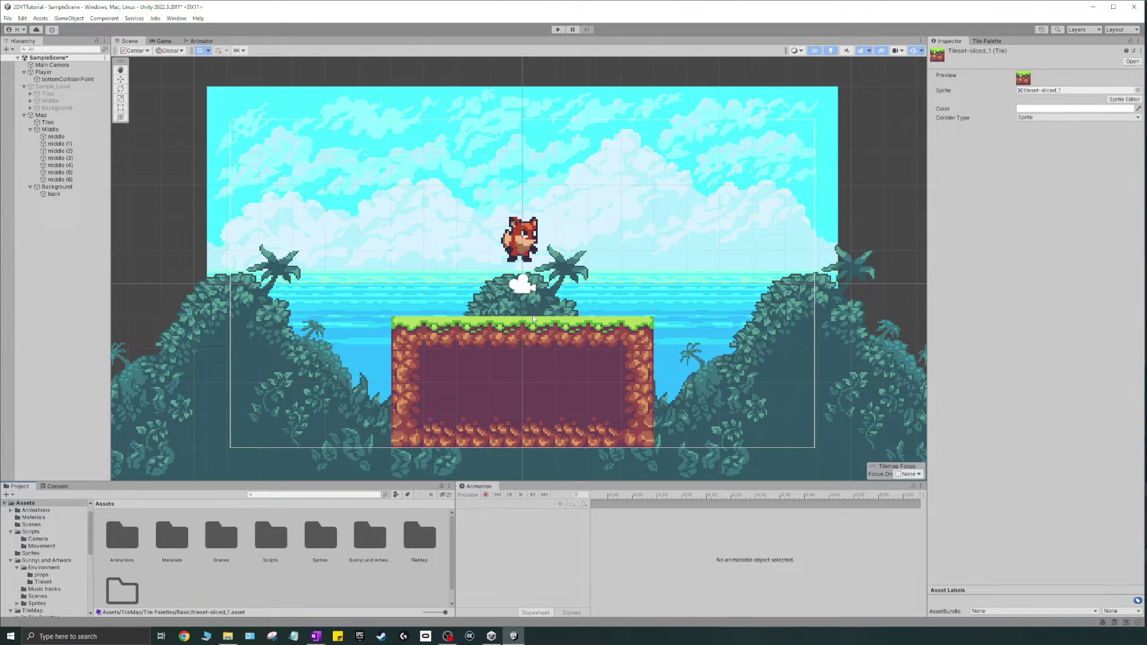
# Add a Tilemap Collider 2D component to Map's Tiles object
pyautogui.click(51, 123)
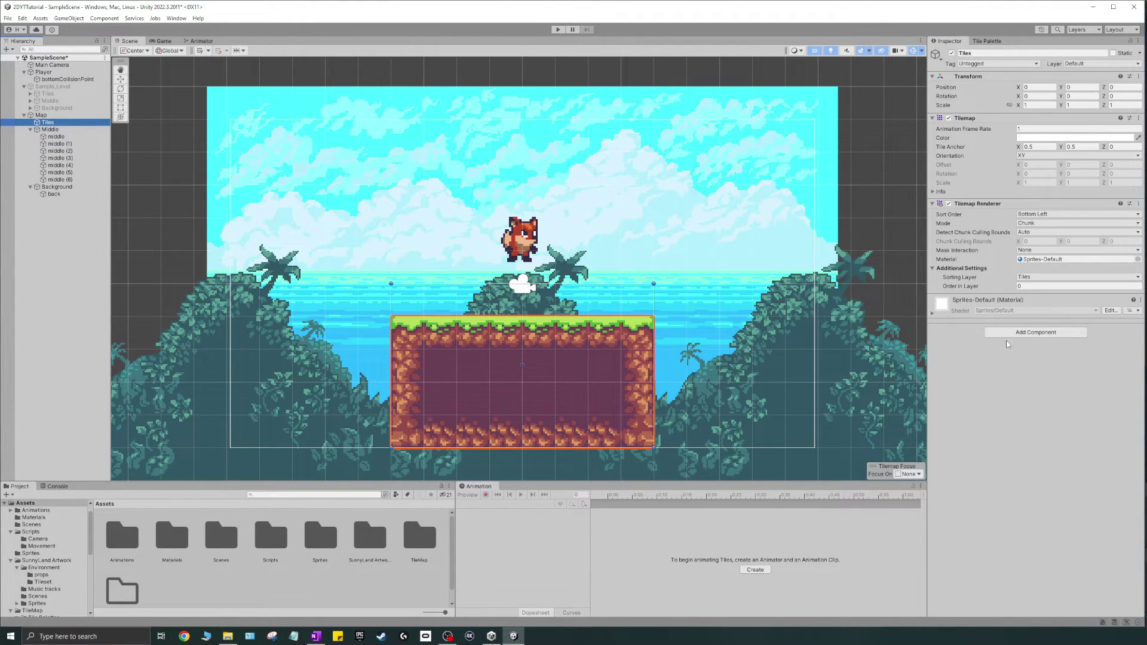
pyautogui.click(1018, 334)
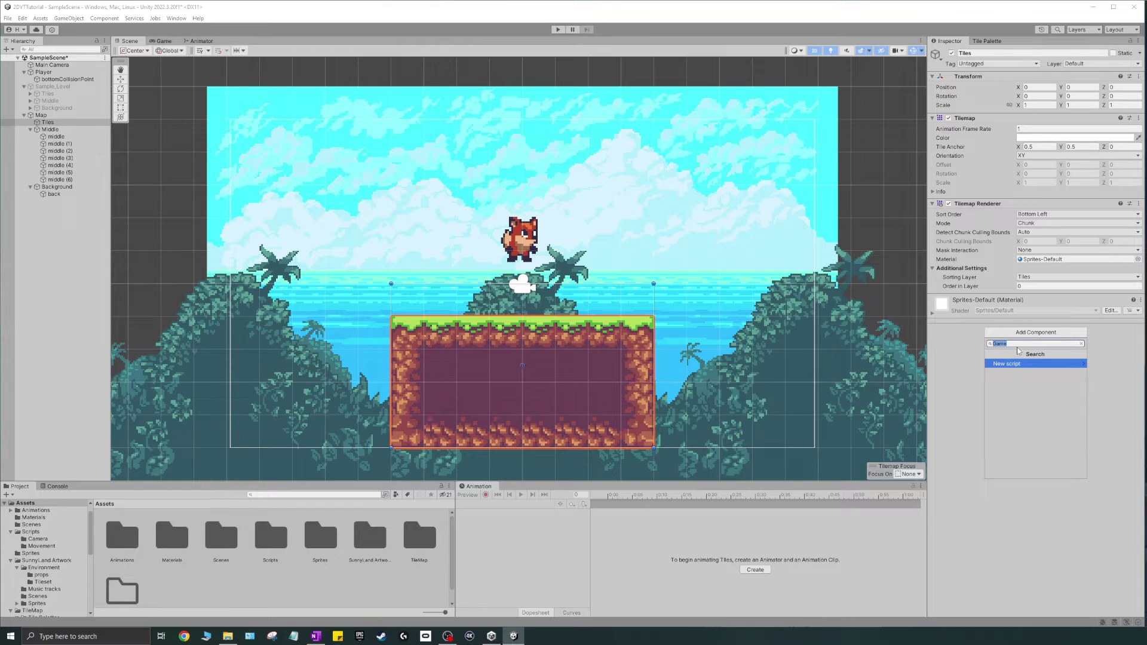
pyautogui.write('tilemap')
pyautogui.press('Down')
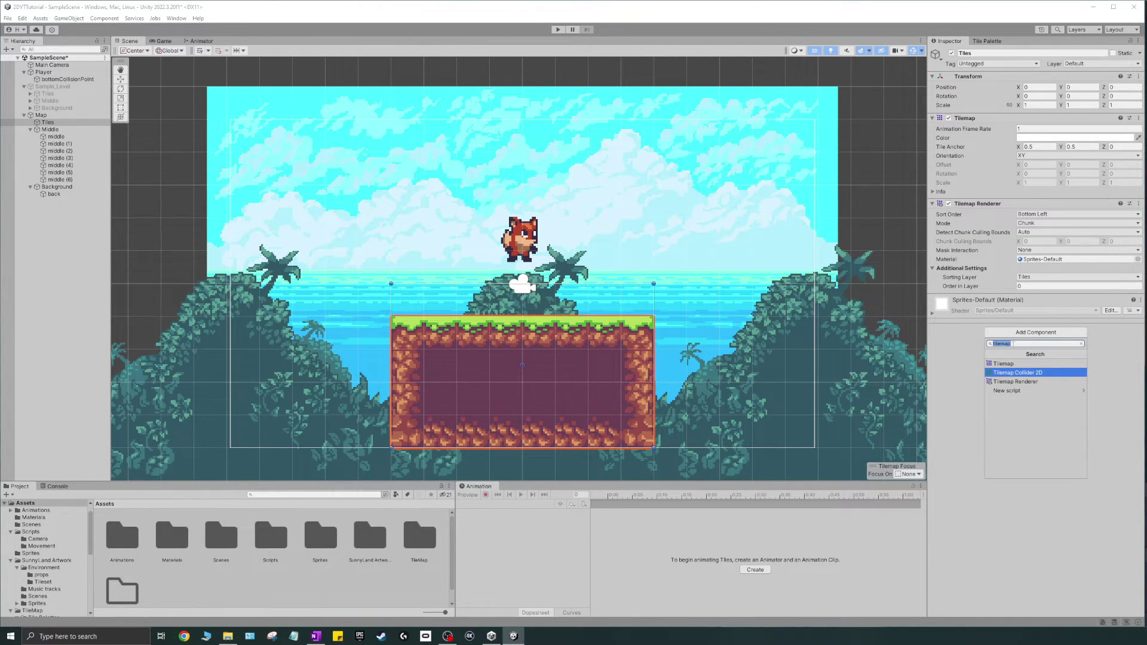
pyautogui.press('Return')
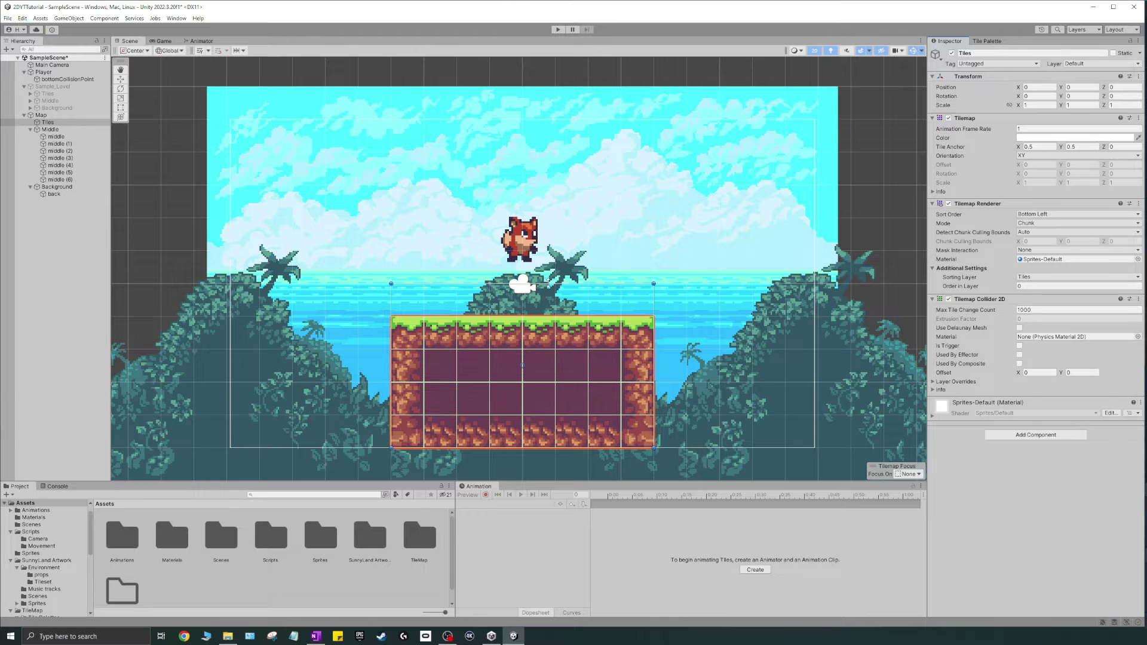
# Play-test the scene by running the fox left and right on the platform, and stop the game
pyautogui.hotkey('ctrl', 'p')
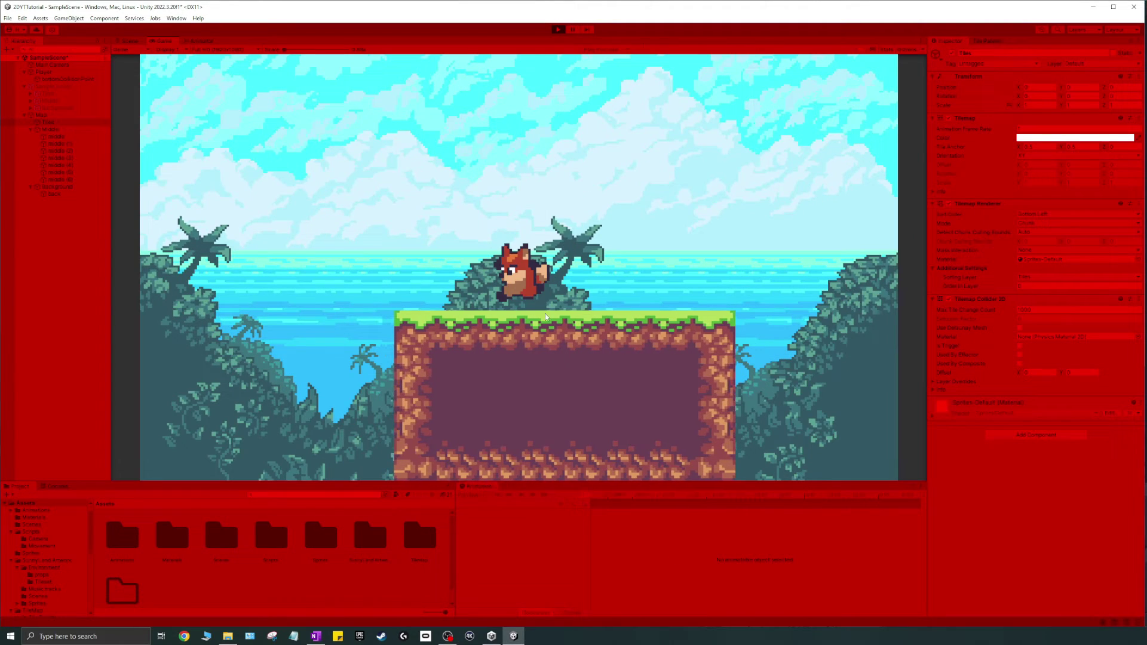
pyautogui.press('Left')
pyautogui.press('Right')
pyautogui.press('Left')
pyautogui.hotkey('ctrl', 'p')
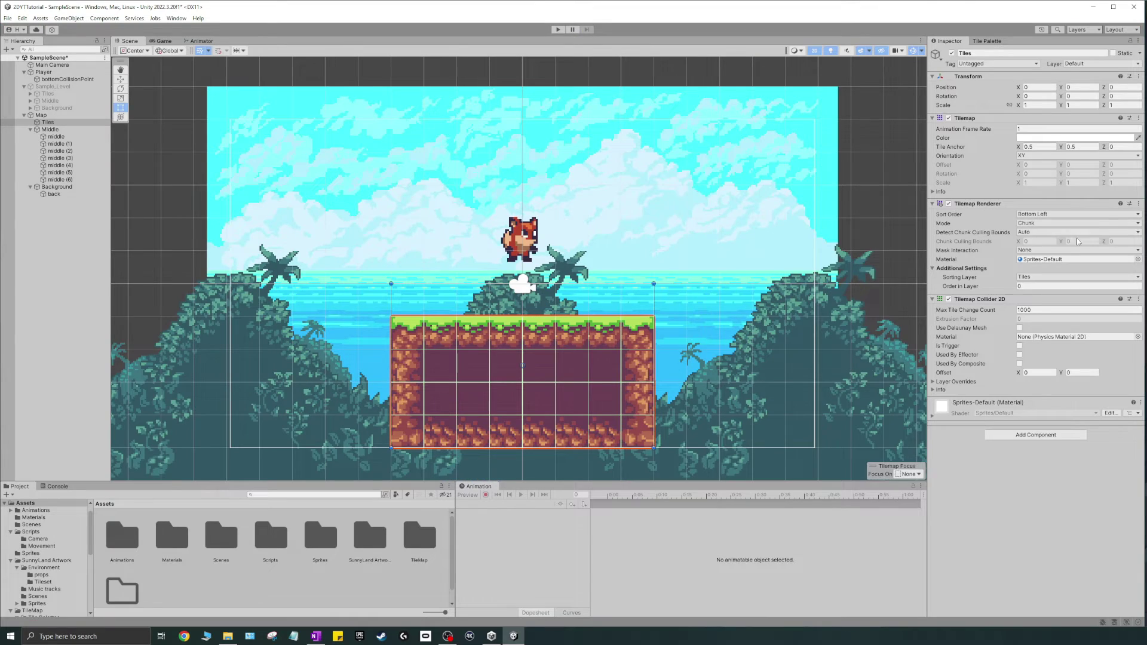
# Set the layer of Map's Tiles object to Tiles and mark the object as Static
pyautogui.click(44, 115)
pyautogui.click(48, 123)
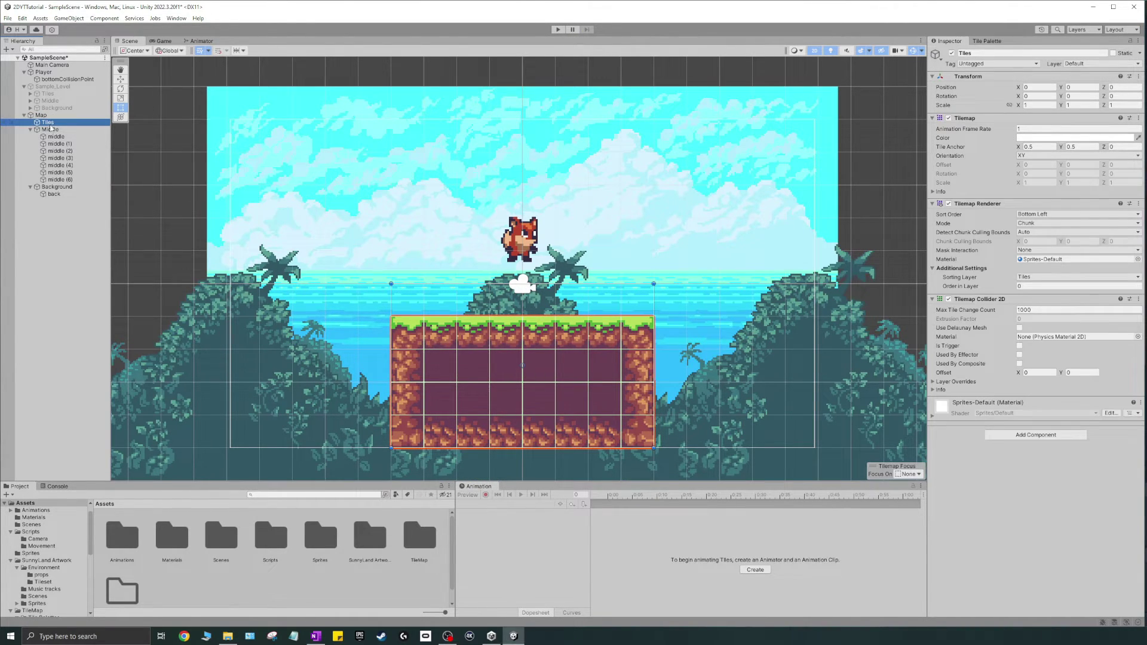
pyautogui.click(1098, 64)
pyautogui.click(1093, 125)
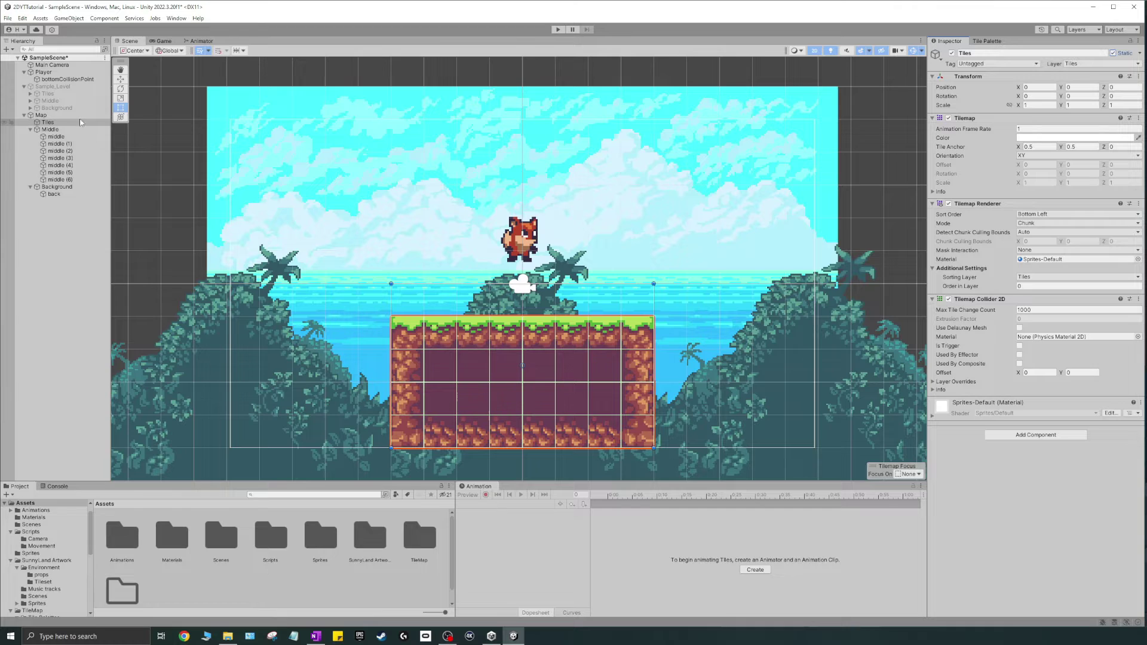
# Play-test running and jumping with the fox on the platform, and stop the game
pyautogui.click(558, 29)
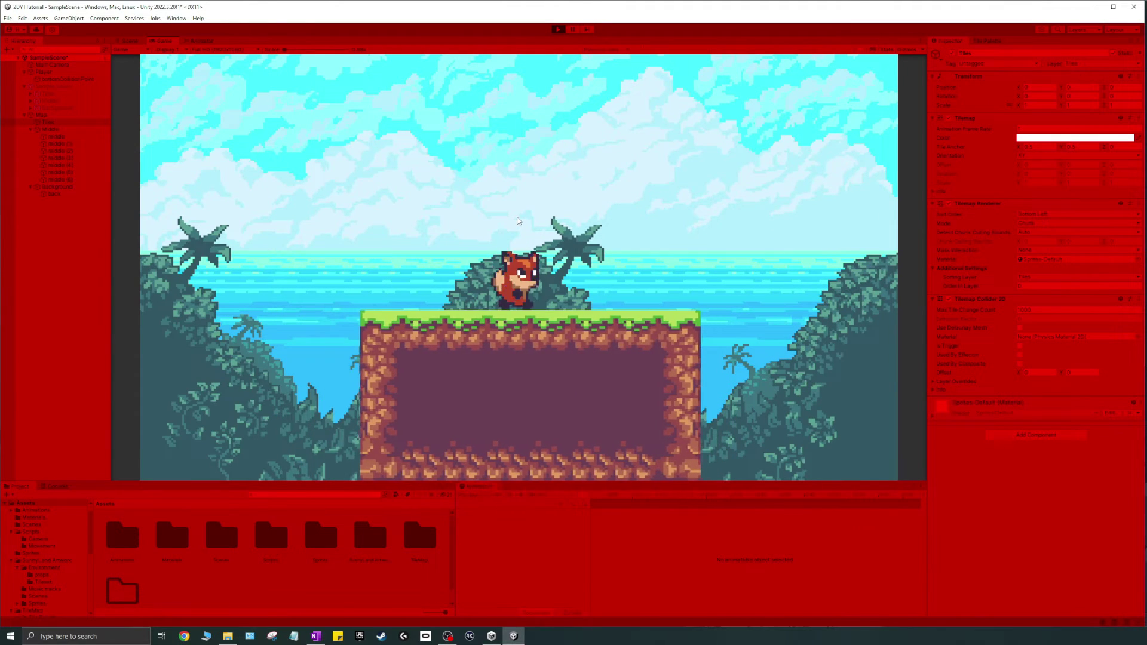
pyautogui.press('Left')
pyautogui.press('space')
pyautogui.press('Right')
pyautogui.press('Left')
pyautogui.hotkey('ctrl', 'p')
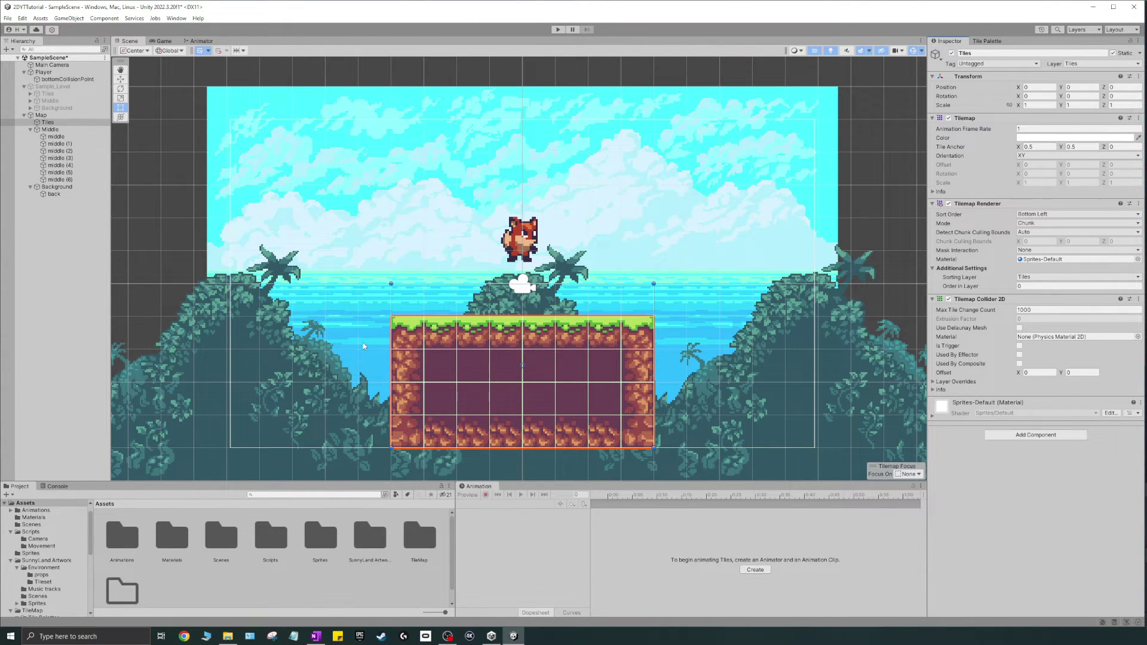
# Add a Composite Collider 2D to Tiles and enable Used By Composite on its Tilemap Collider 2D
pyautogui.click(47, 122)
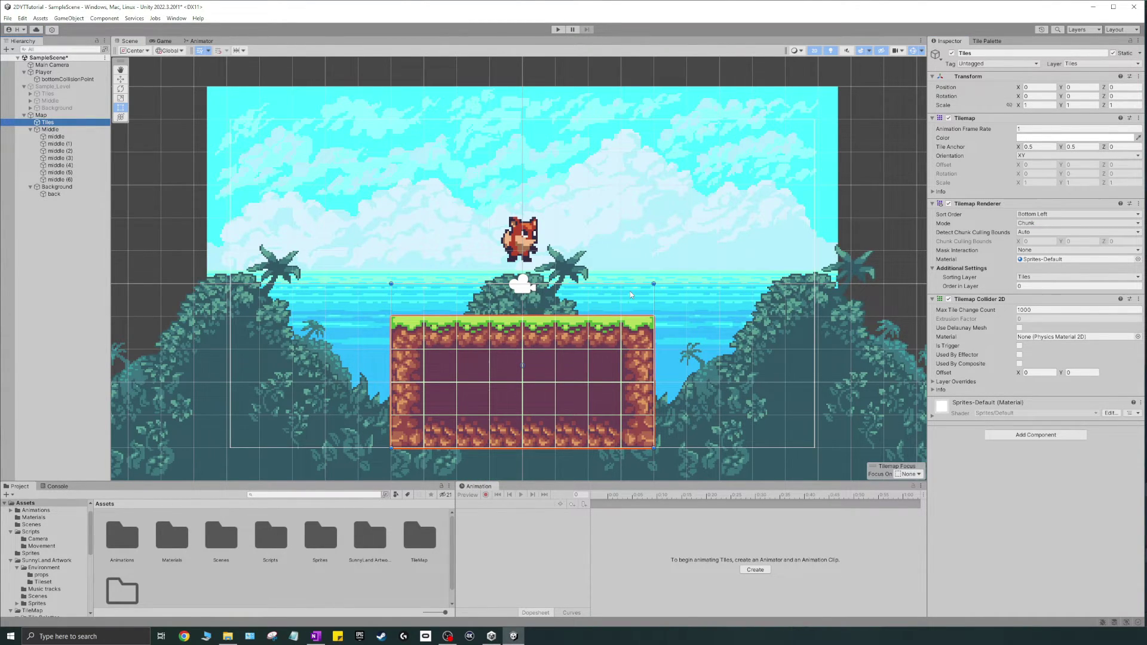
pyautogui.click(1041, 435)
pyautogui.write('composite')
pyautogui.press('Return')
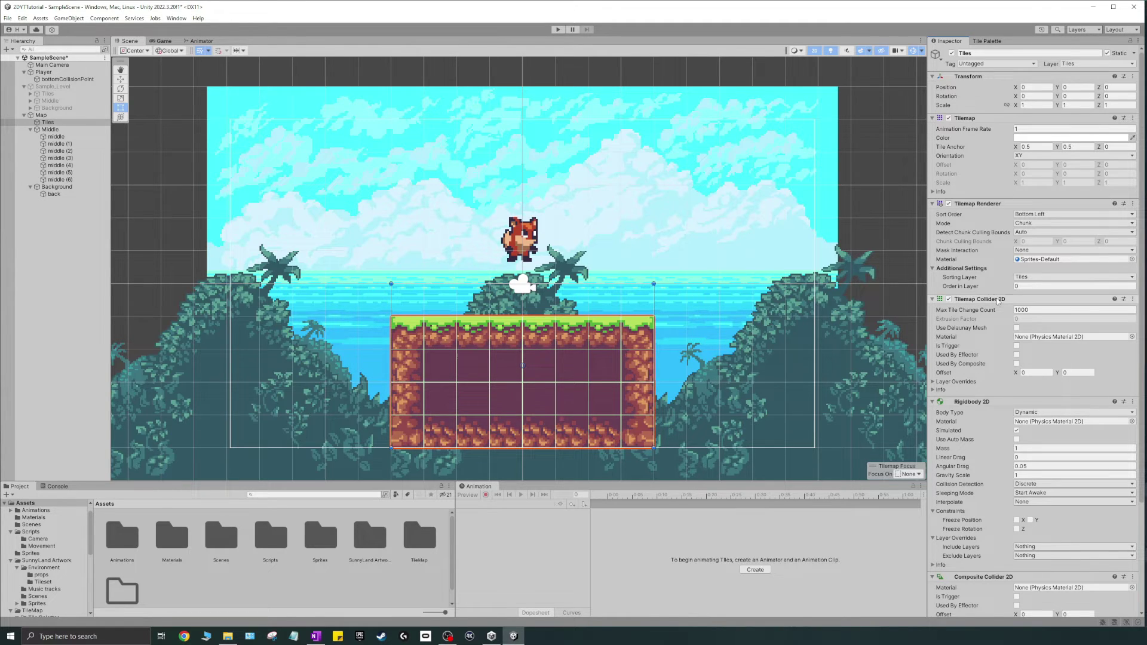
pyautogui.click(1016, 364)
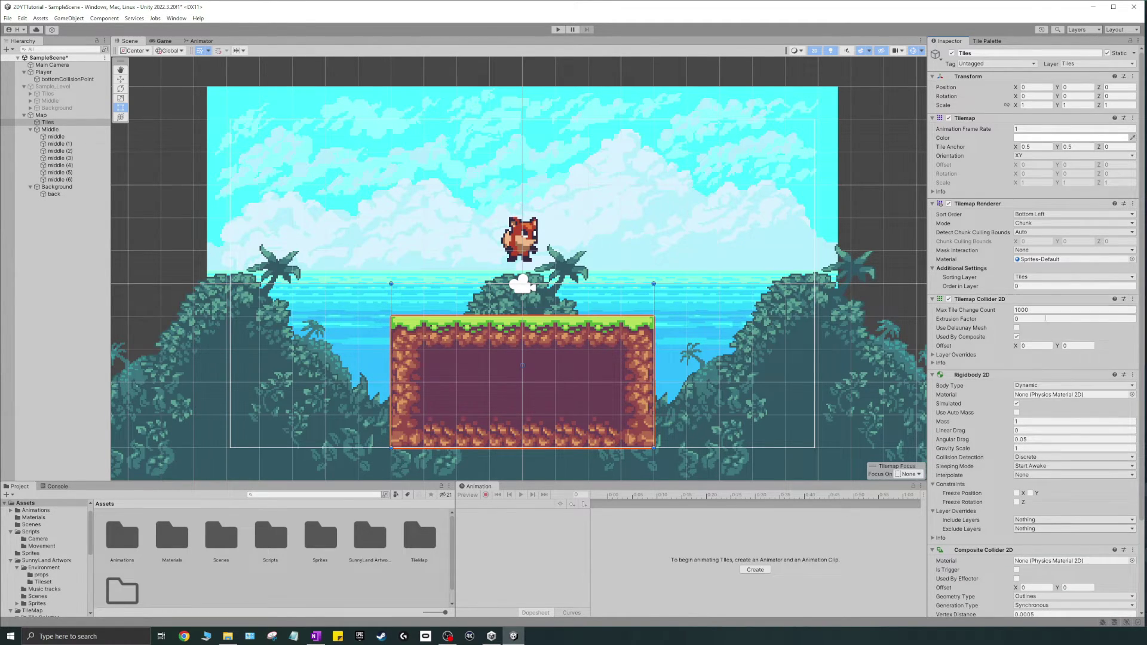
# Set the Rigidbody 2D Body Type of Tiles to Static and play-test the fox on the merged collider
pyautogui.scroll(-3, 986, 314)
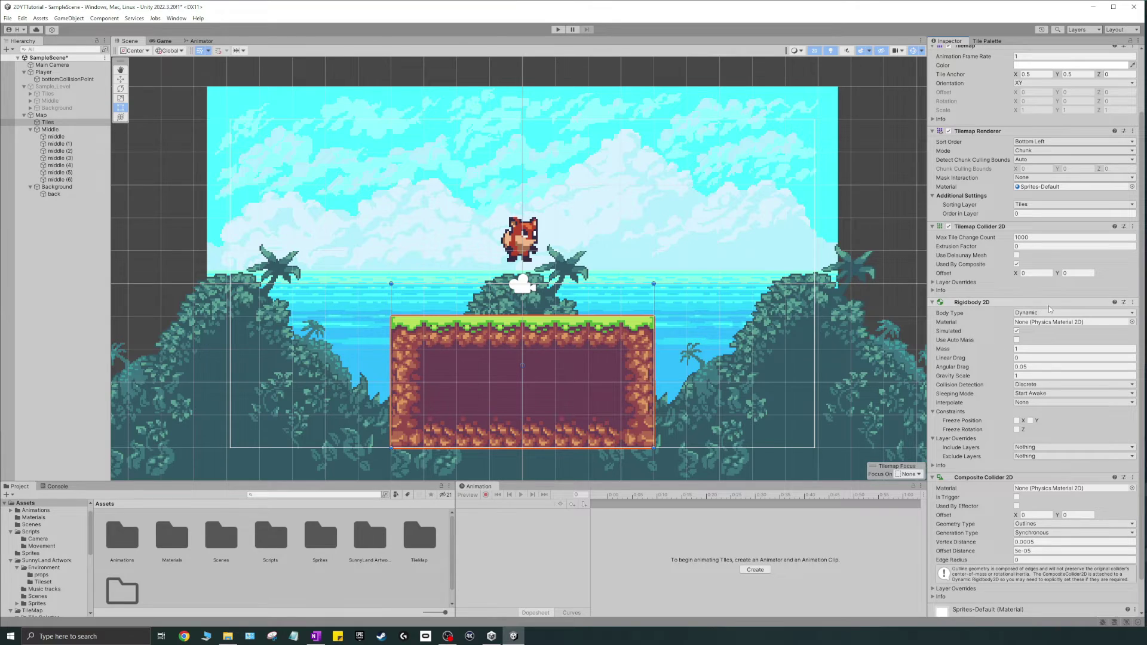
pyautogui.click(1030, 314)
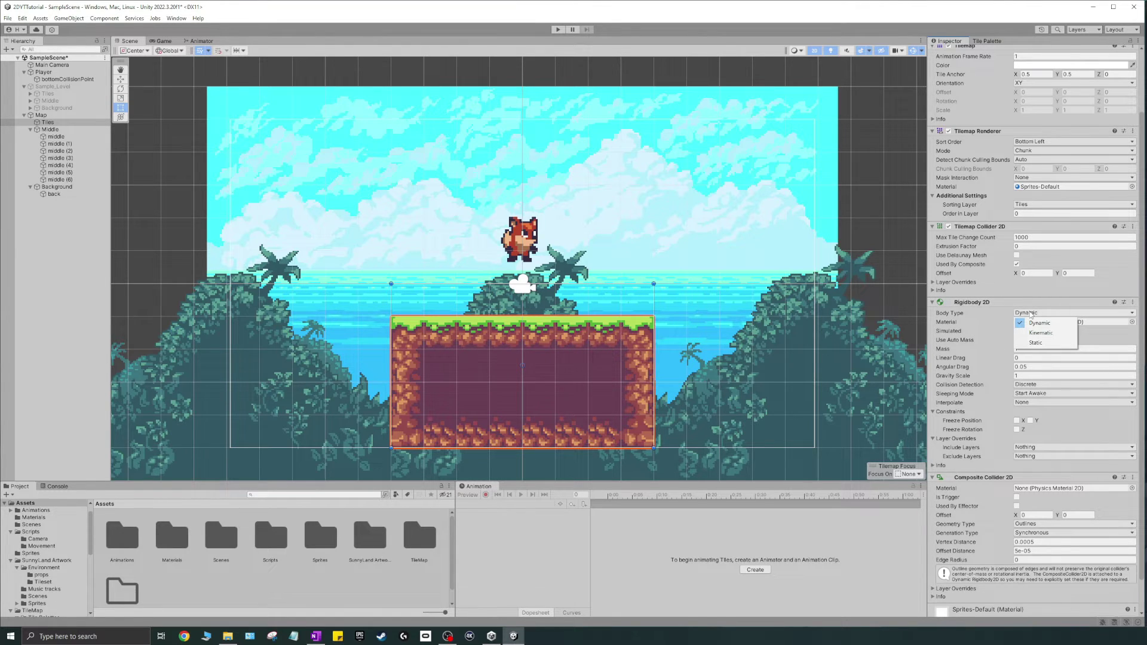
pyautogui.click(1045, 343)
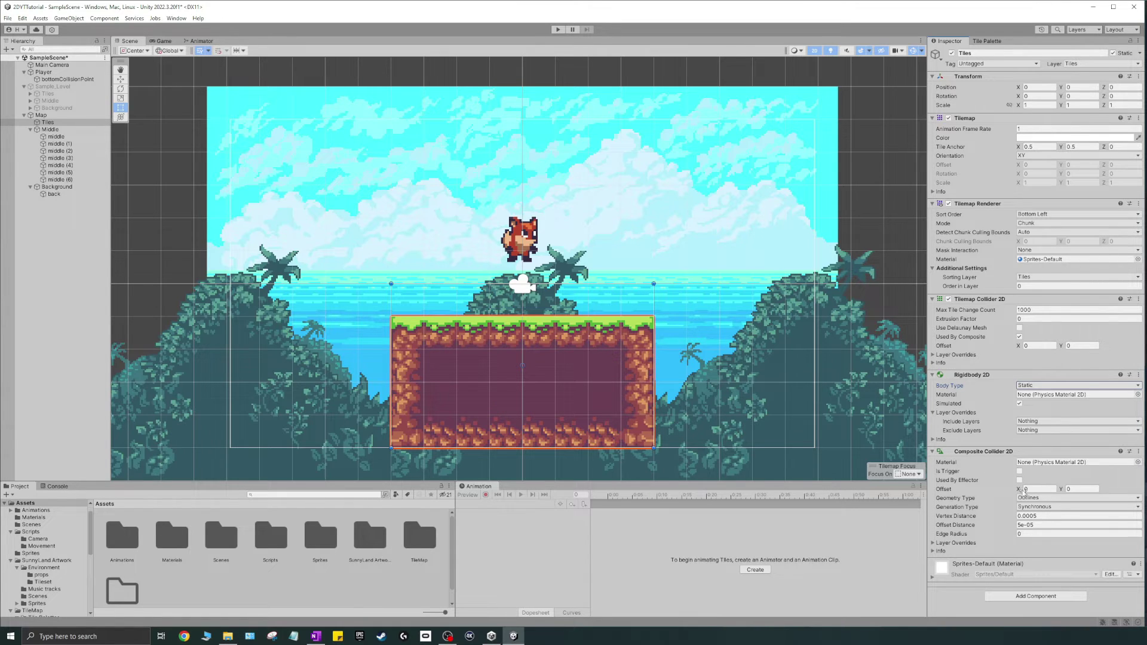
pyautogui.click(558, 29)
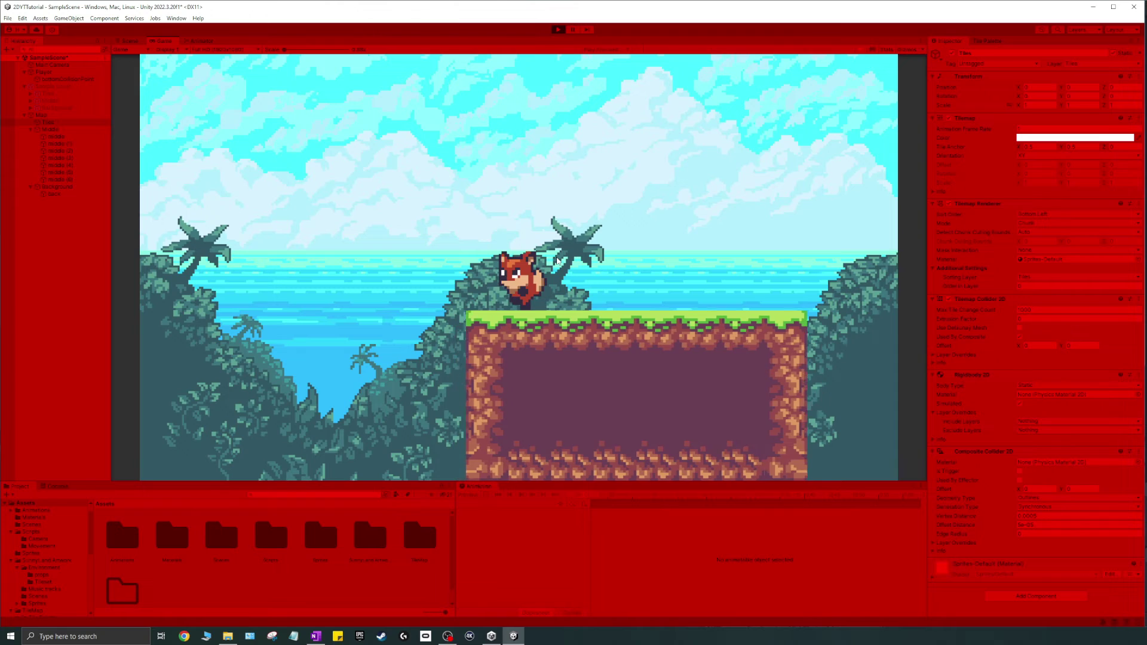
pyautogui.click(558, 30)
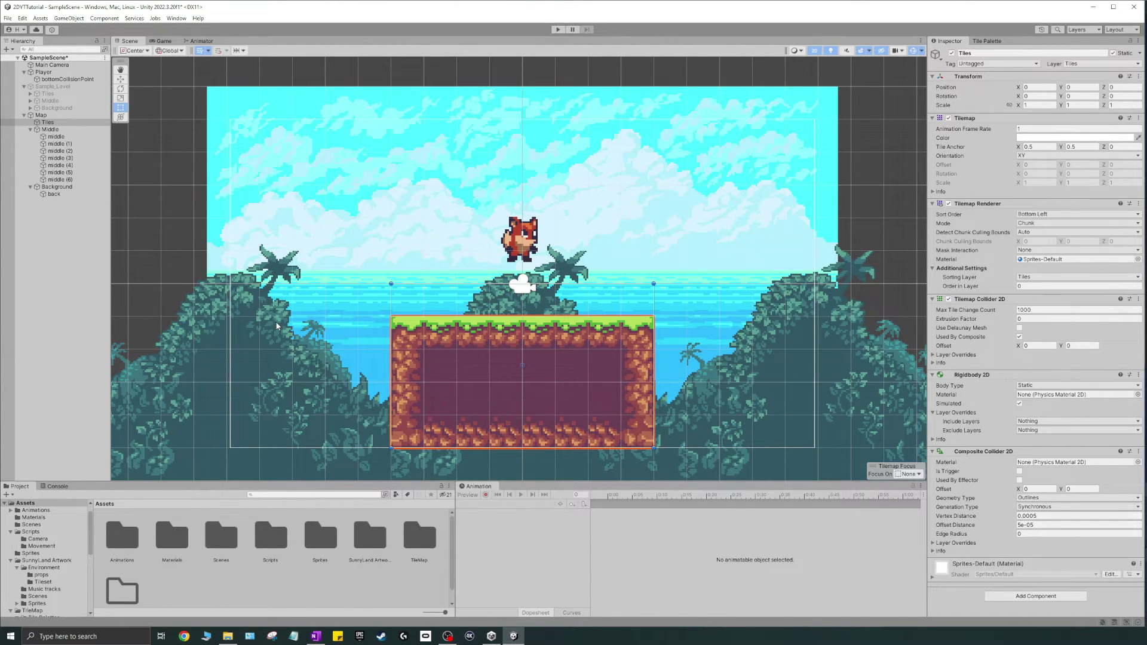
# Paint two floating grass-topped platforms on the tilemap, seven tiles wide right of the main block and six tiles wide above its left side
pyautogui.click(986, 40)
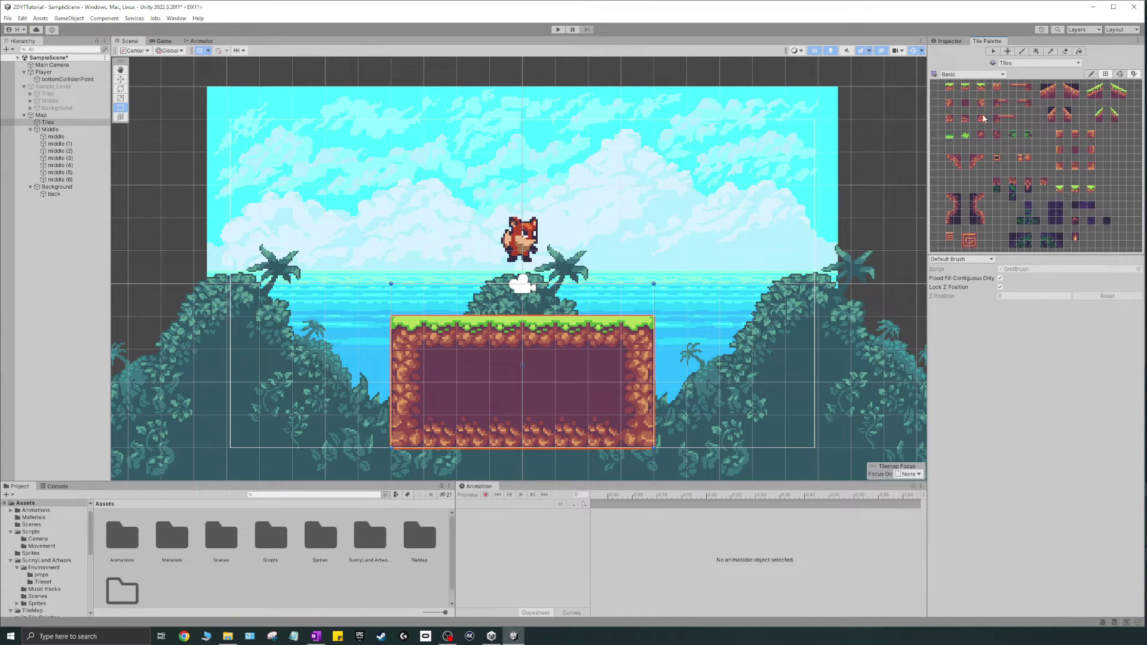
pyautogui.click(965, 87)
pyautogui.moveTo(704, 267)
pyautogui.mouseDown()
pyautogui.moveTo(835, 267)
pyautogui.moveTo(671, 267)
pyautogui.mouseUp()
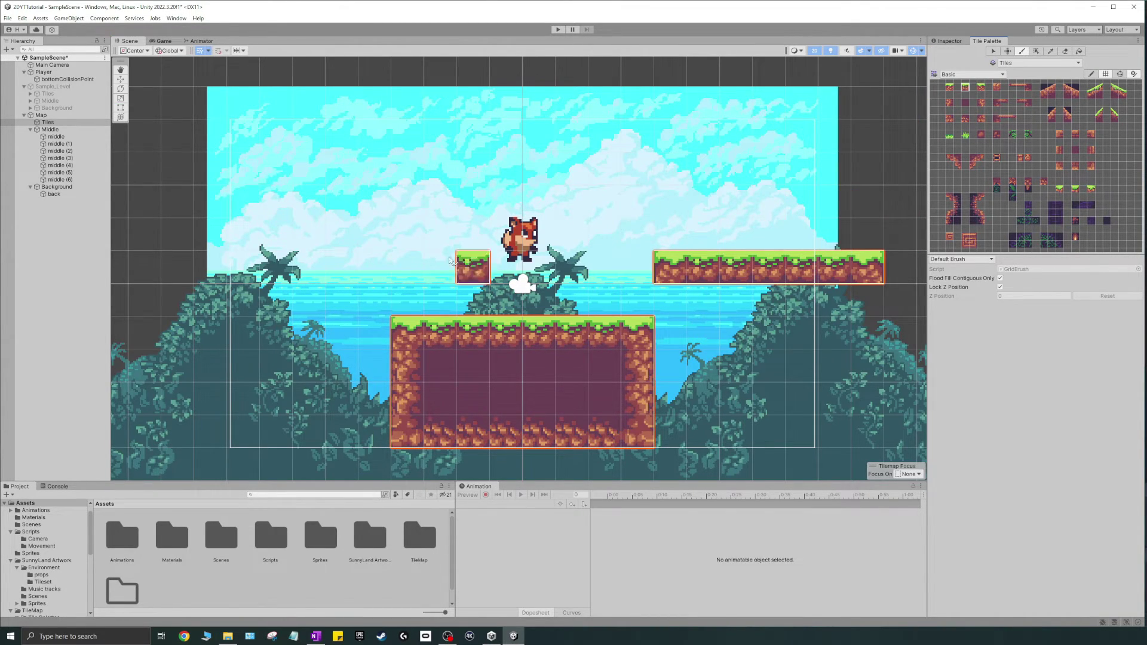
pyautogui.moveTo(243, 205); pyautogui.dragTo(375, 205)
pyautogui.click(209, 202)
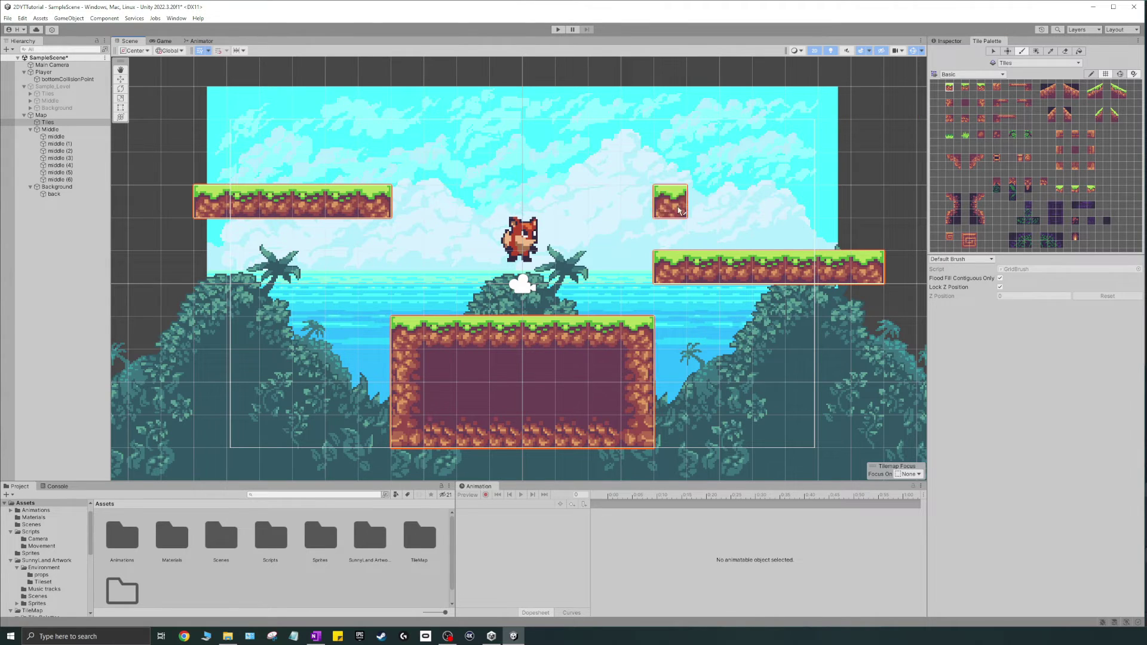
# Play-test the fox running and jumping between the main block and the new floating platforms
pyautogui.click(558, 30)
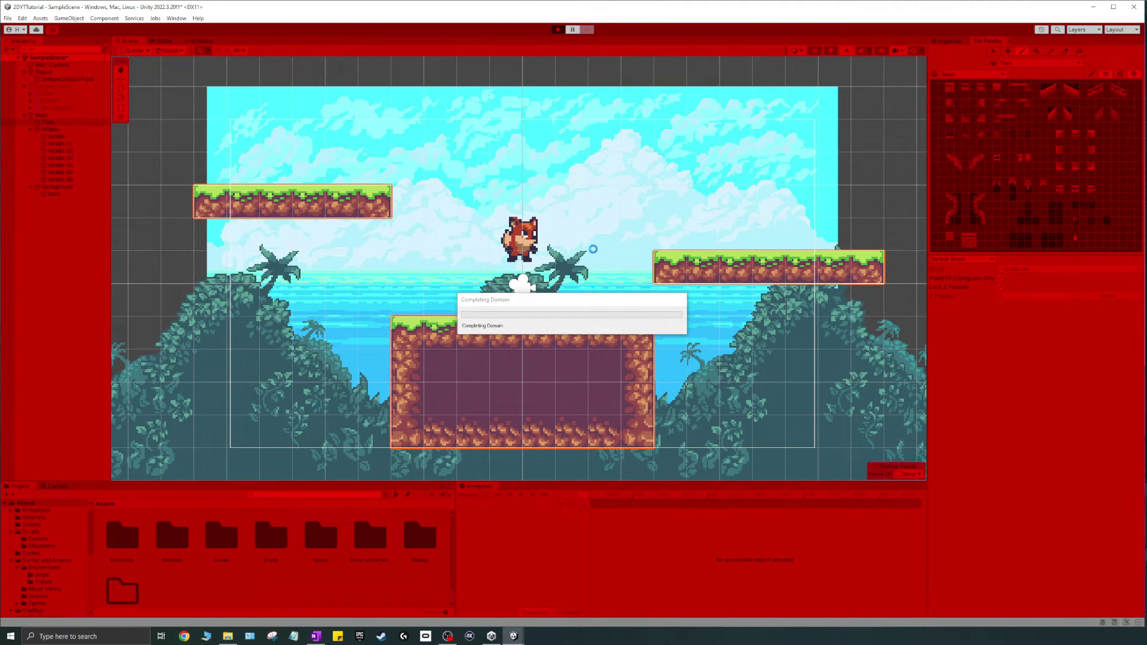
pyautogui.press('d')
pyautogui.press('space')
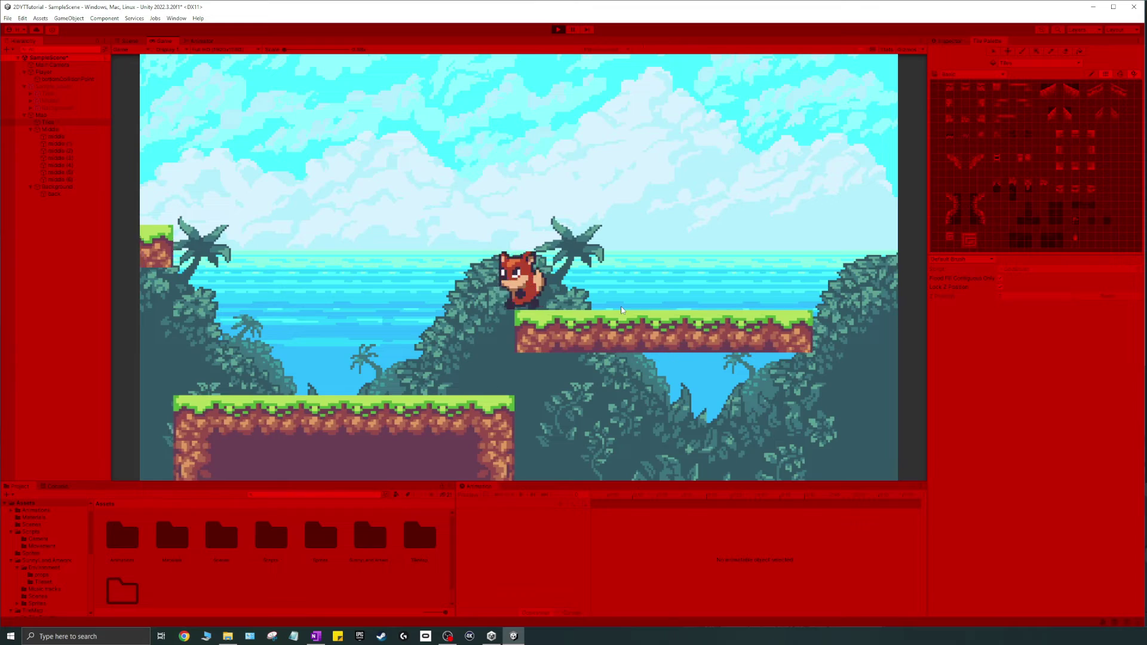
pyautogui.press('d')
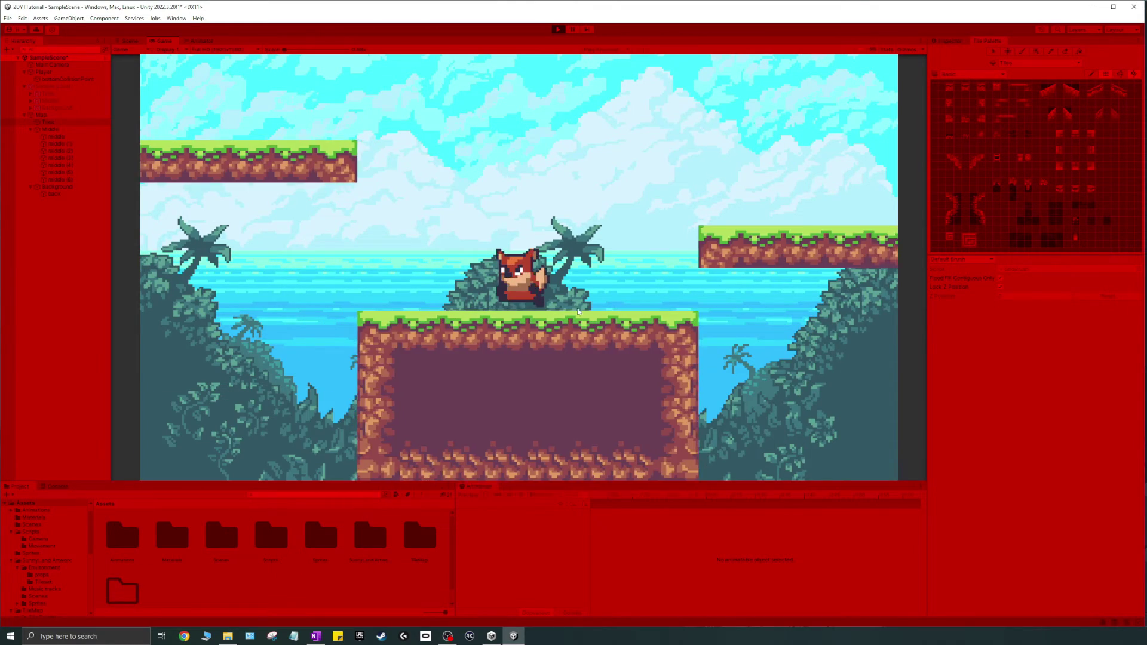
pyautogui.press('space')
pyautogui.press('d')
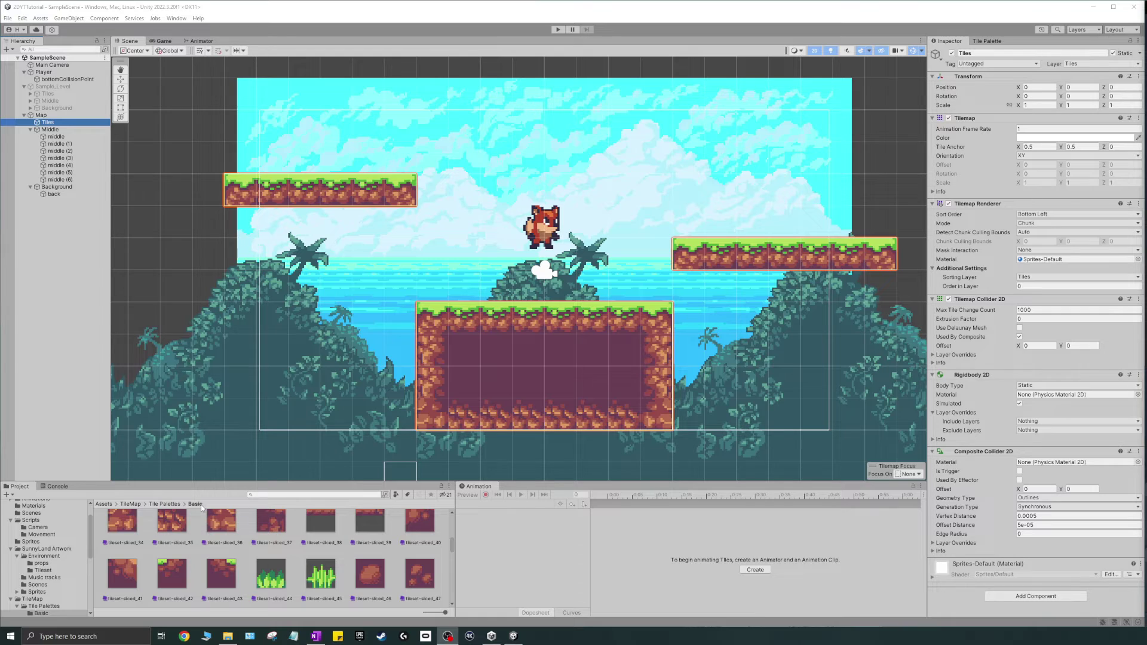
# Paint the short grass tile (Tileset-sliced_44) at two spots on top of the main block
pyautogui.scroll(-1, 317, 579)
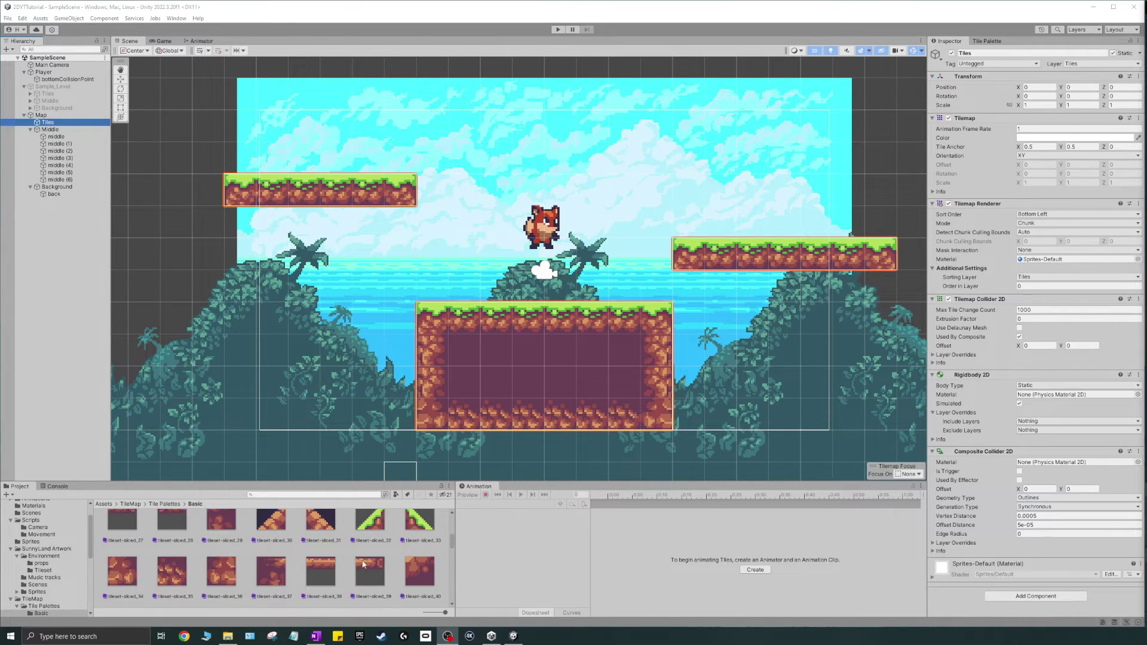
pyautogui.click(271, 546)
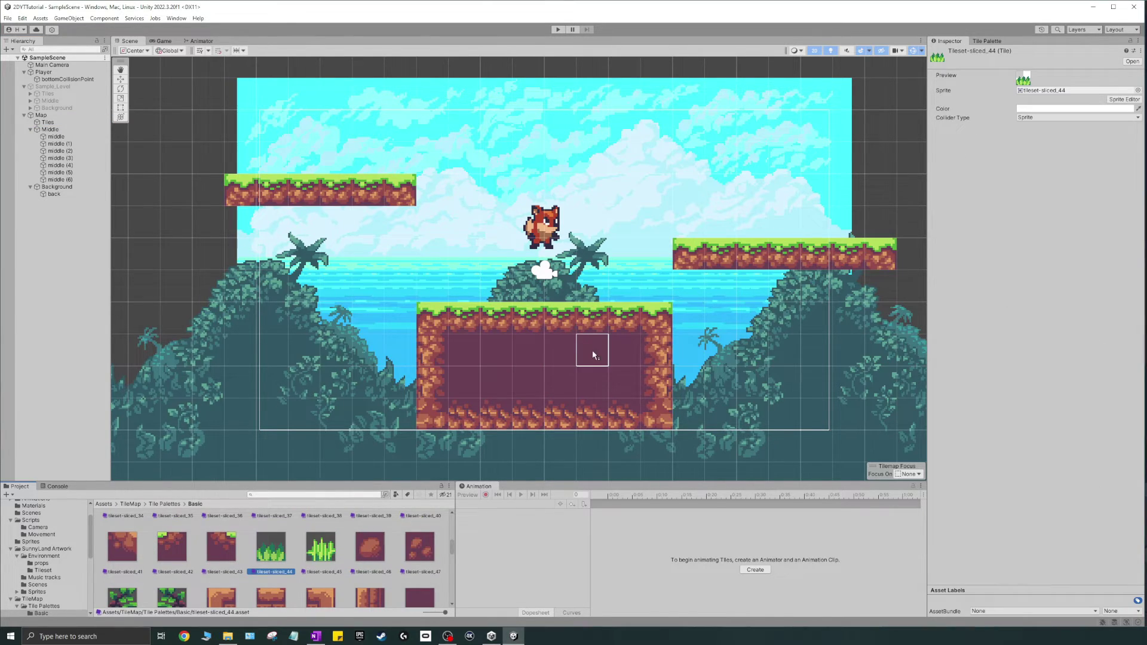
pyautogui.click(987, 41)
pyautogui.click(950, 135)
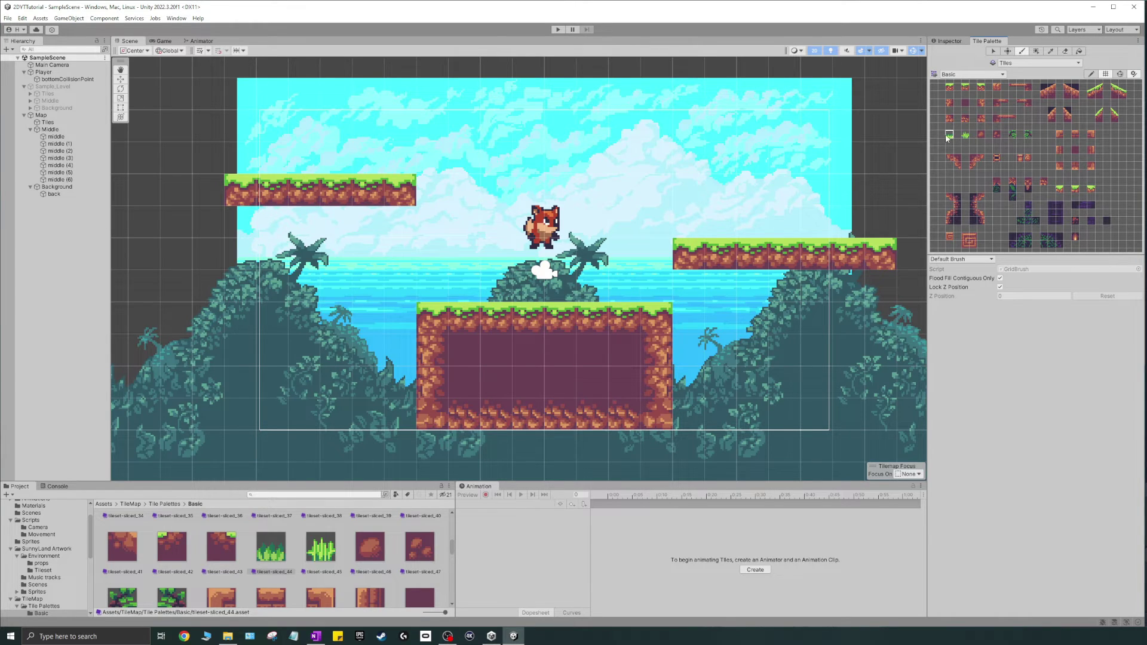
pyautogui.click(465, 291)
pyautogui.click(624, 291)
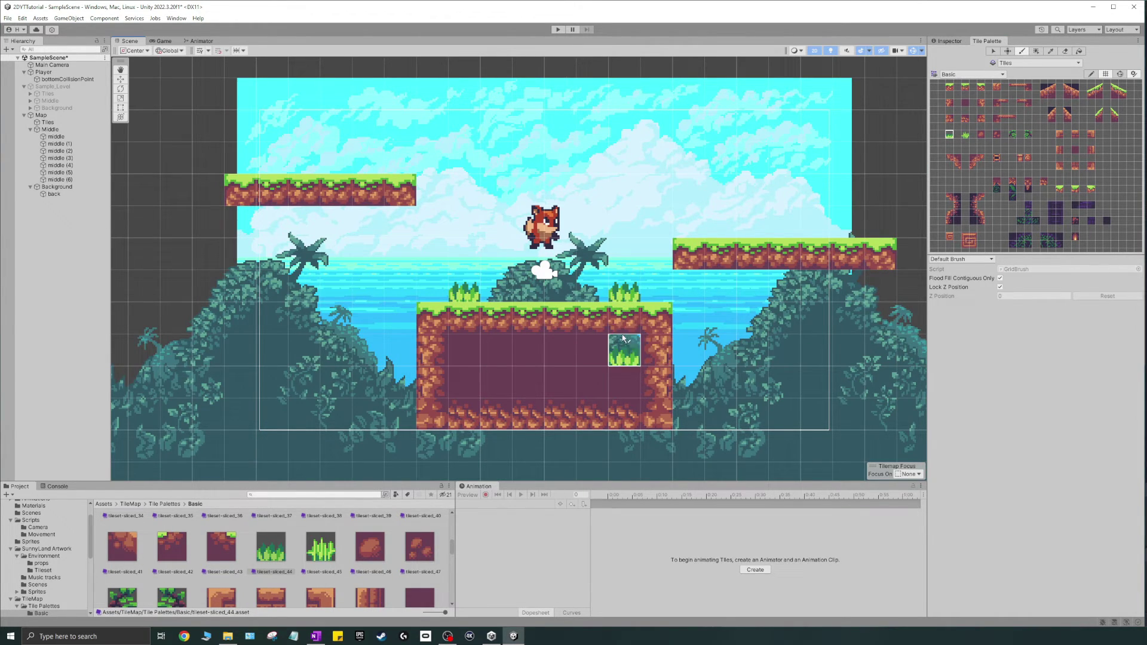
pyautogui.click(658, 294)
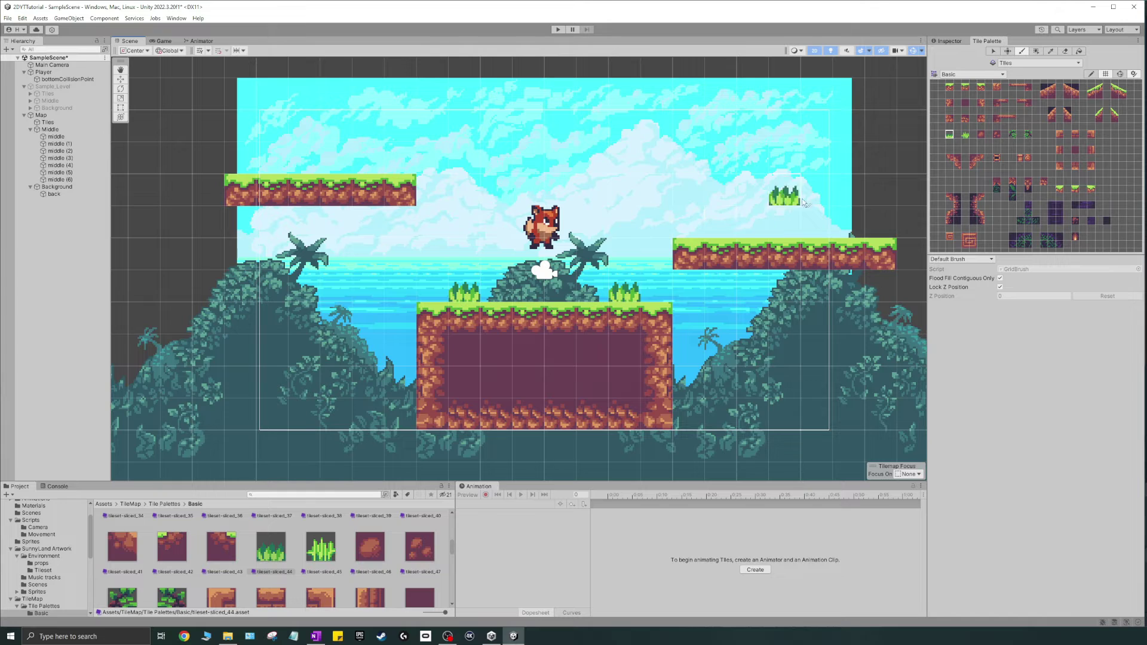
# Play-test the fox running and jumping between the grass tufts, and stop the game
pyautogui.click(558, 30)
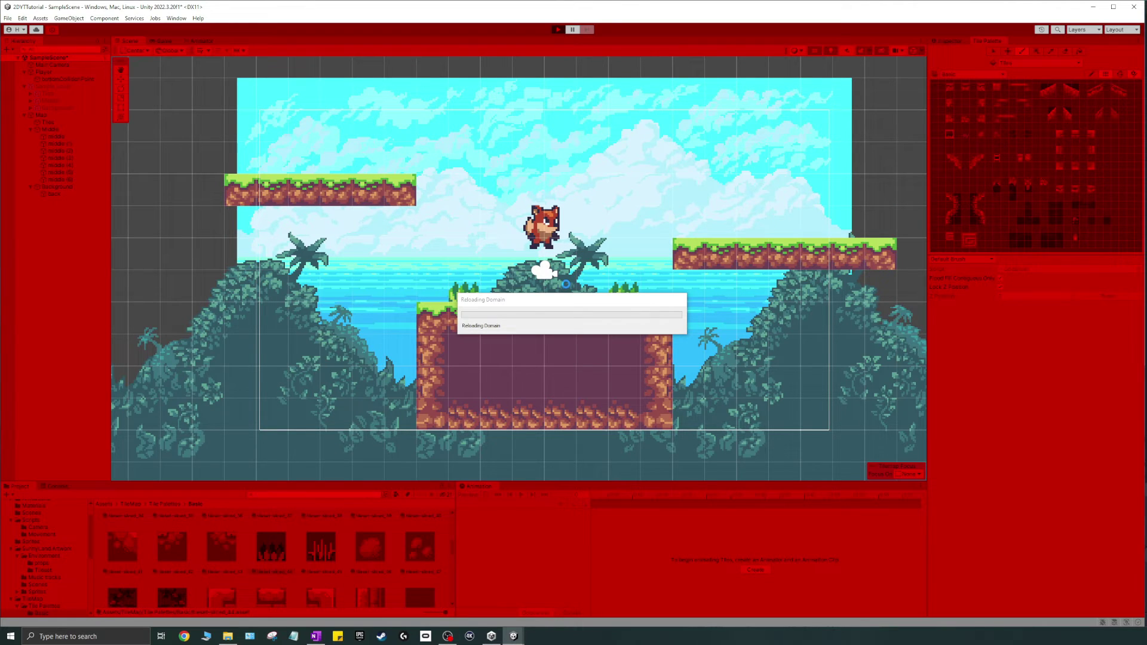
pyautogui.press('d')
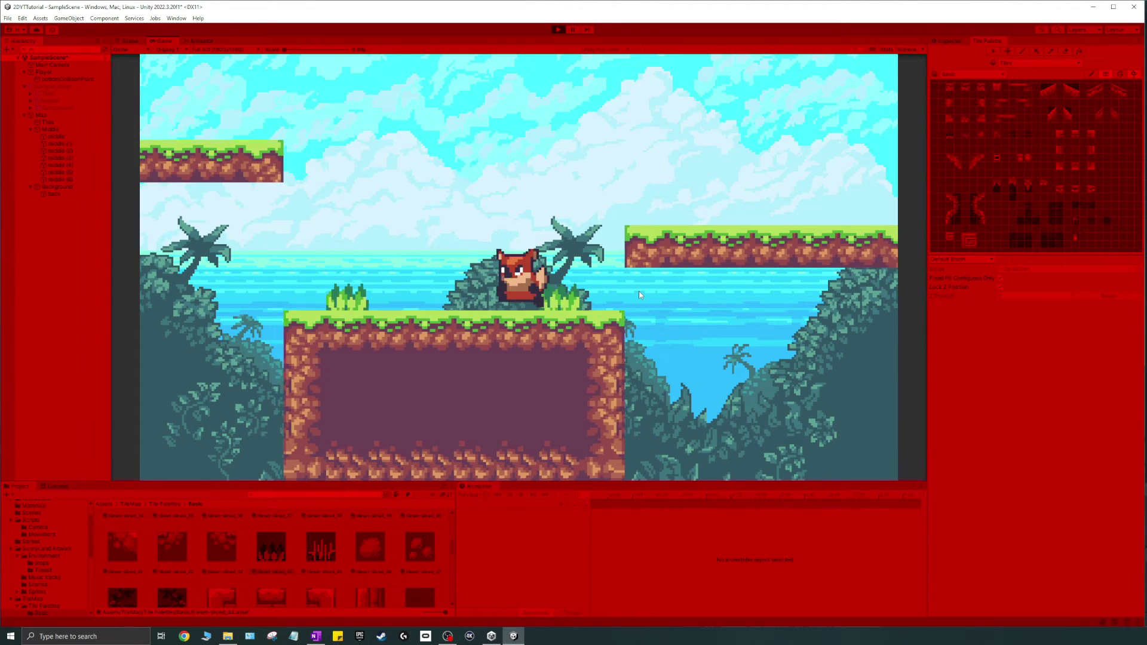
pyautogui.press('space')
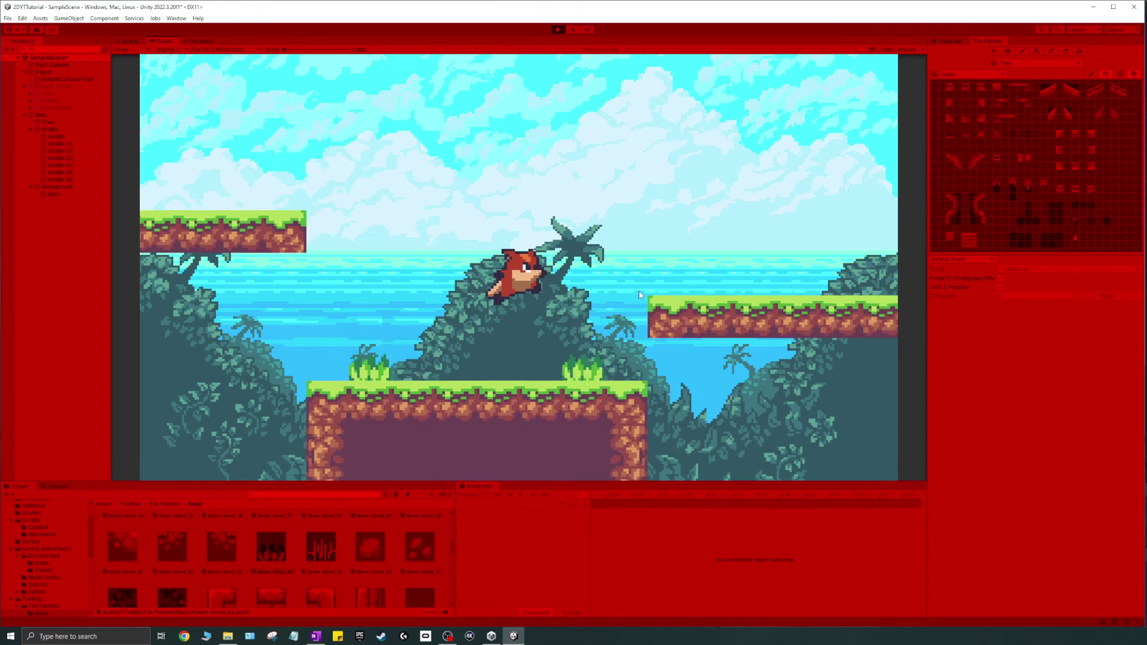
pyautogui.press('a')
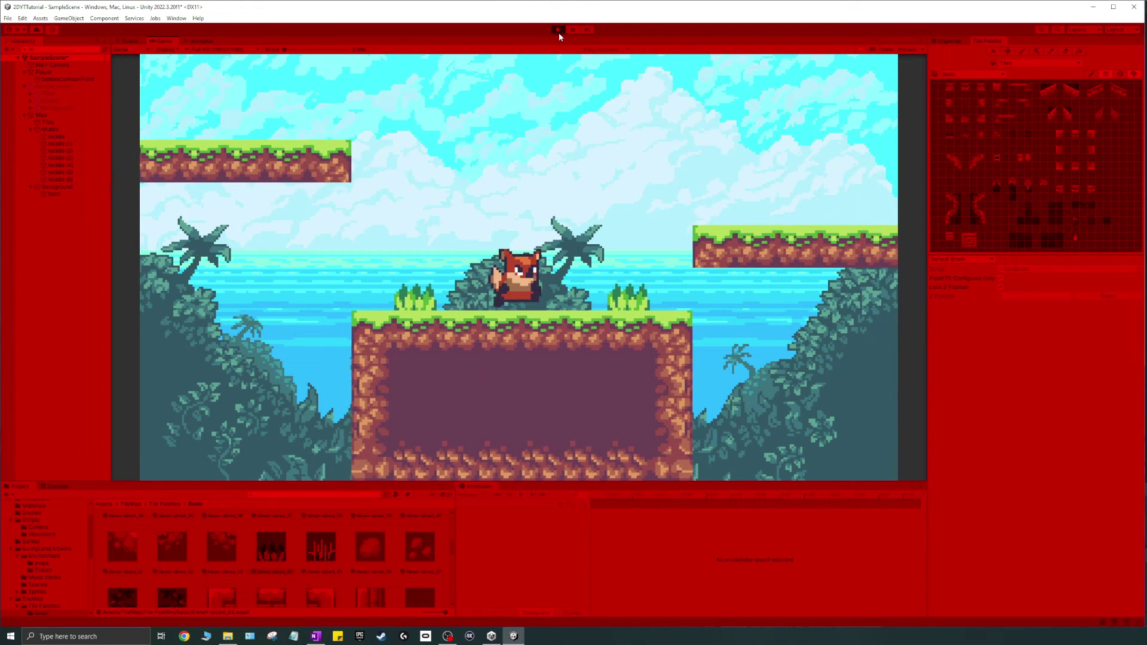
pyautogui.click(558, 29)
# Set the Collider Type of the Tileset-sliced_44 grass tile to None
pyautogui.click(259, 559)
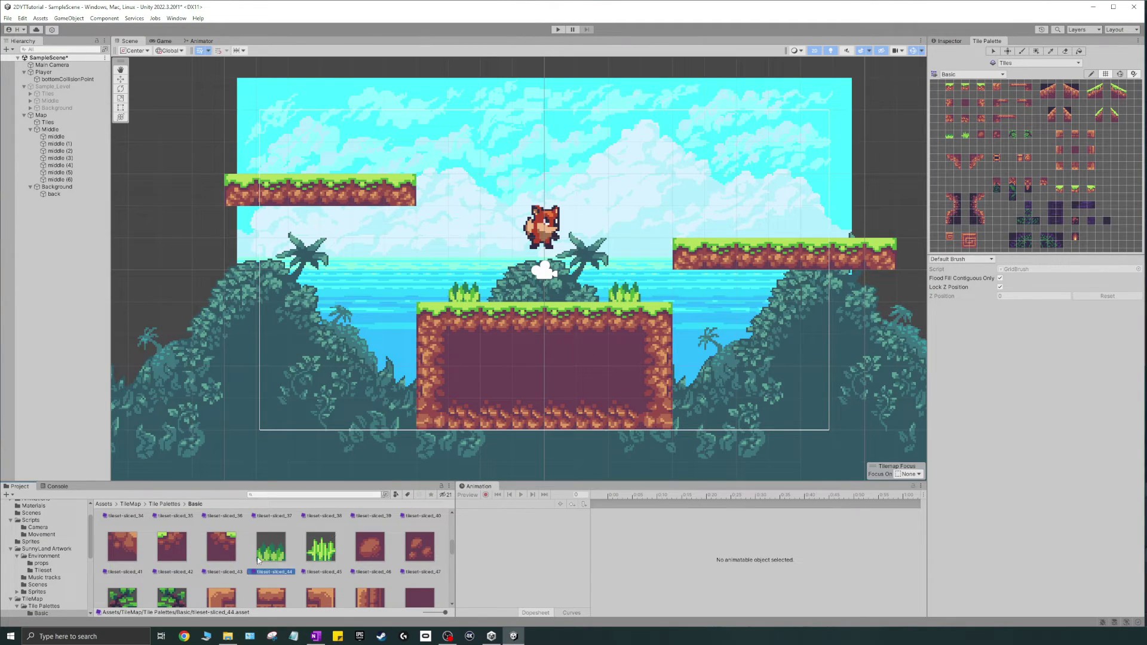
pyautogui.click(943, 40)
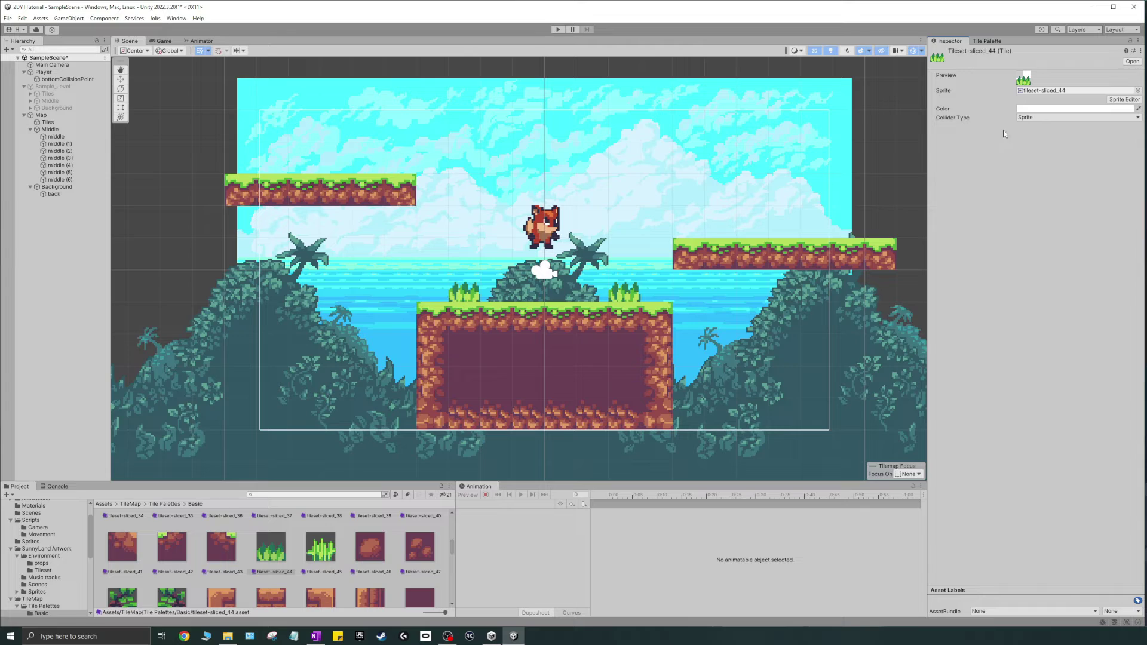
pyautogui.click(983, 41)
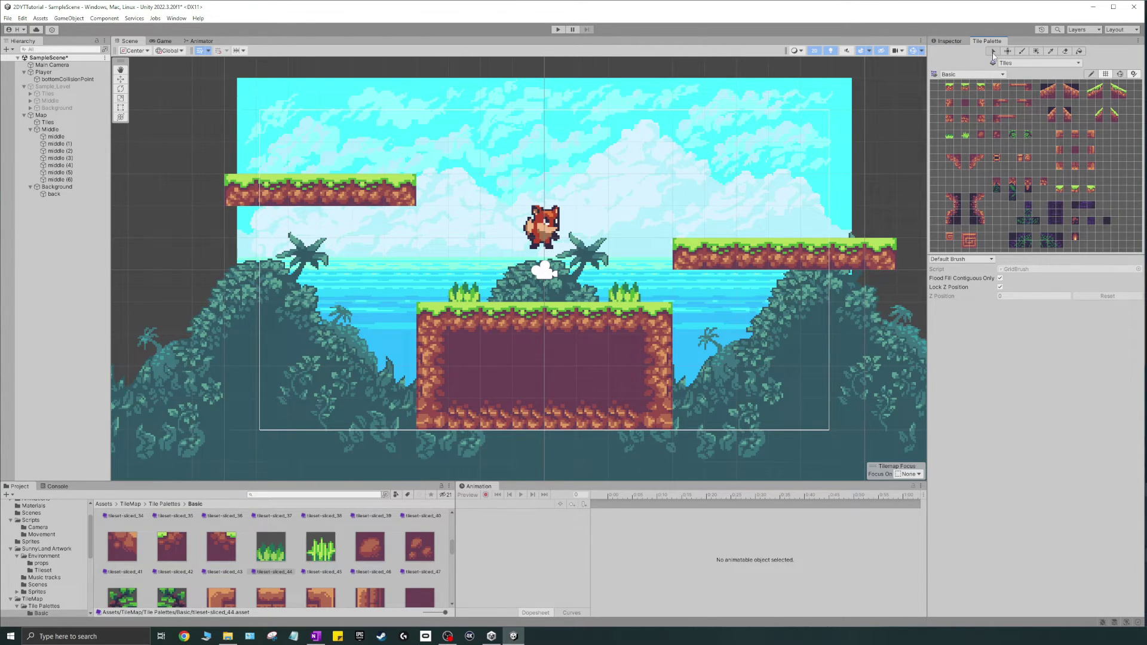
pyautogui.click(994, 51)
pyautogui.click(469, 294)
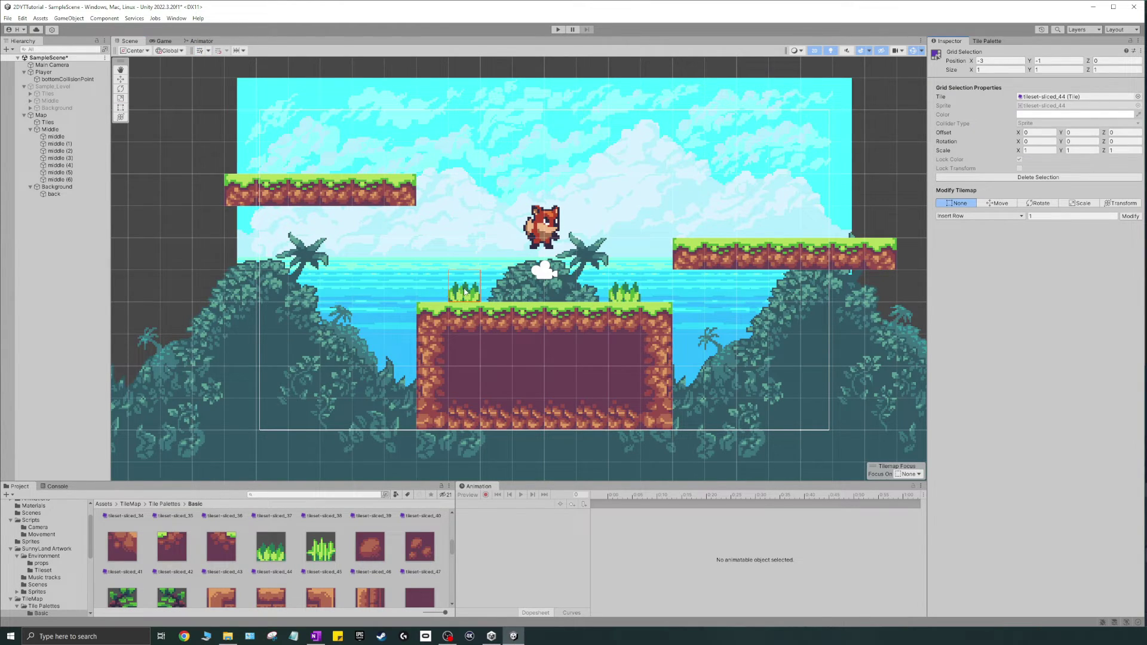
pyautogui.doubleClick(1061, 94)
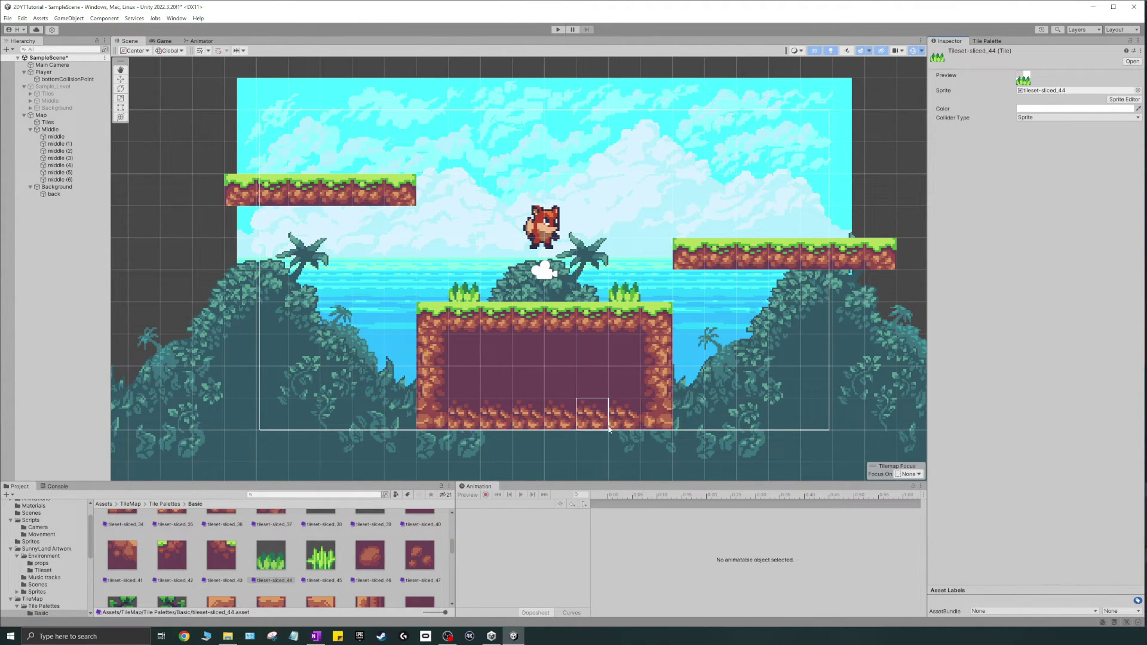
pyautogui.click(1038, 117)
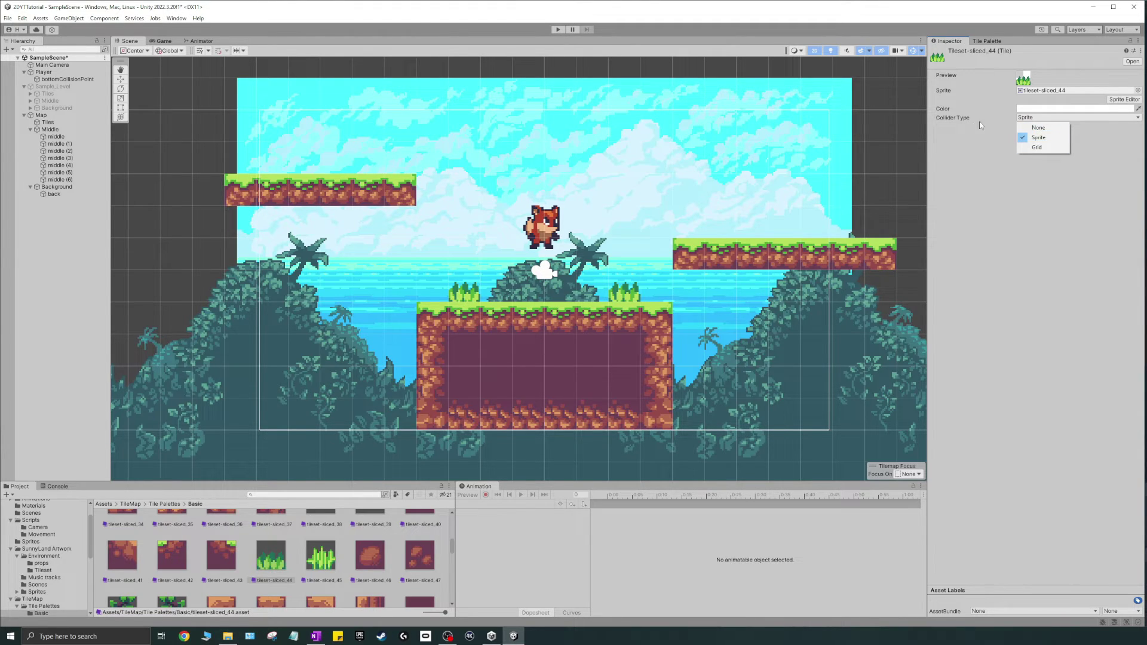
pyautogui.click(1039, 127)
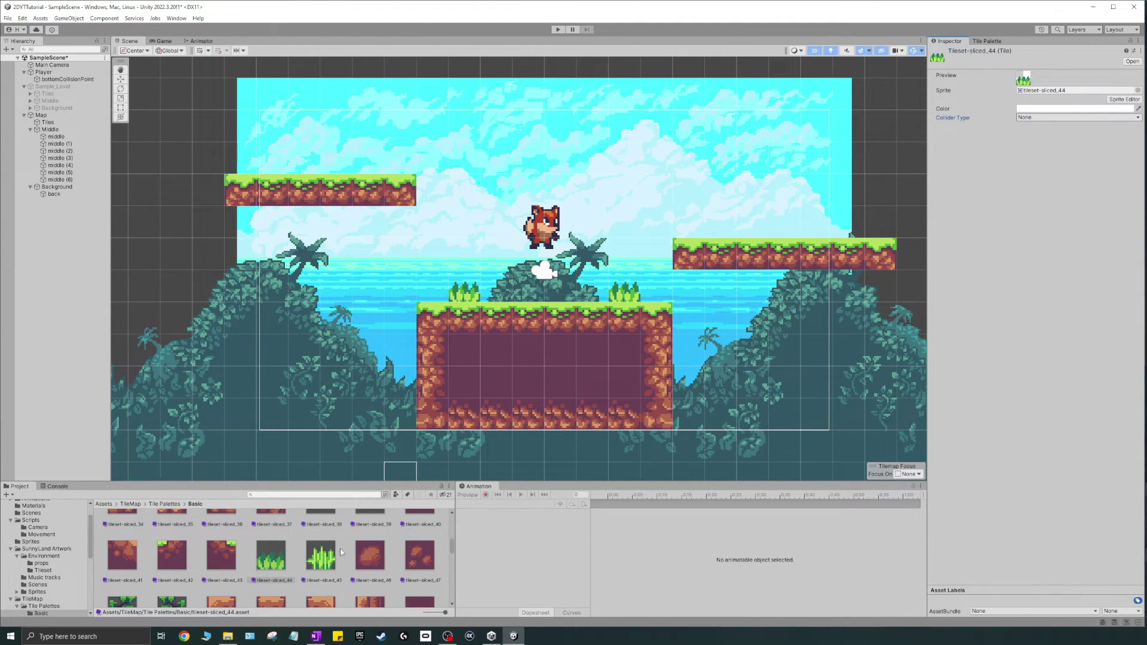
# Set the Collider Type of the Tileset-sliced_45 tall grass tile to None
pyautogui.click(320, 556)
pyautogui.click(1038, 117)
pyautogui.click(1039, 128)
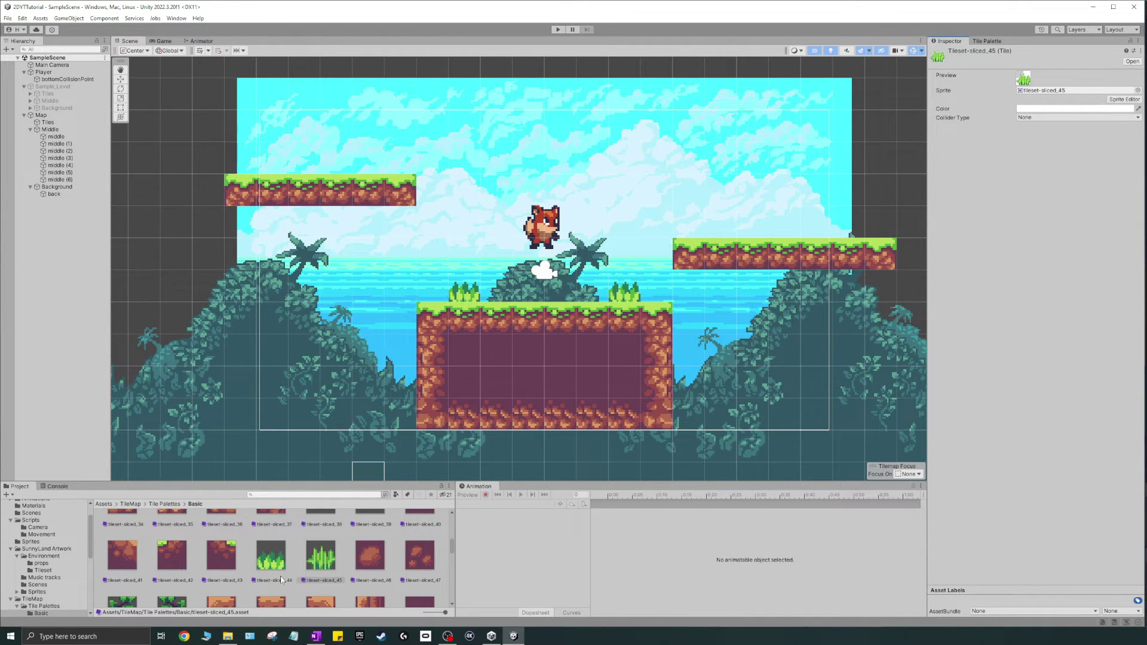
# Play-test the fox walking back and forth through the grass tufts on the main block
pyautogui.click(558, 29)
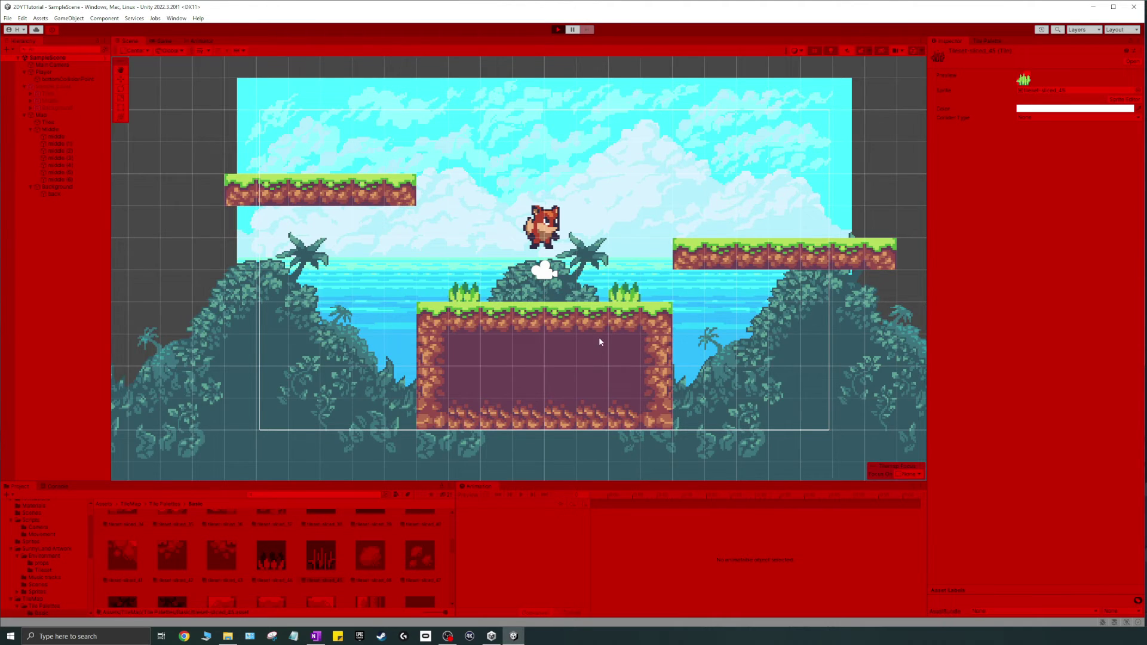
pyautogui.press('a')
pyautogui.press('d')
pyautogui.press('a')
pyautogui.press('d')
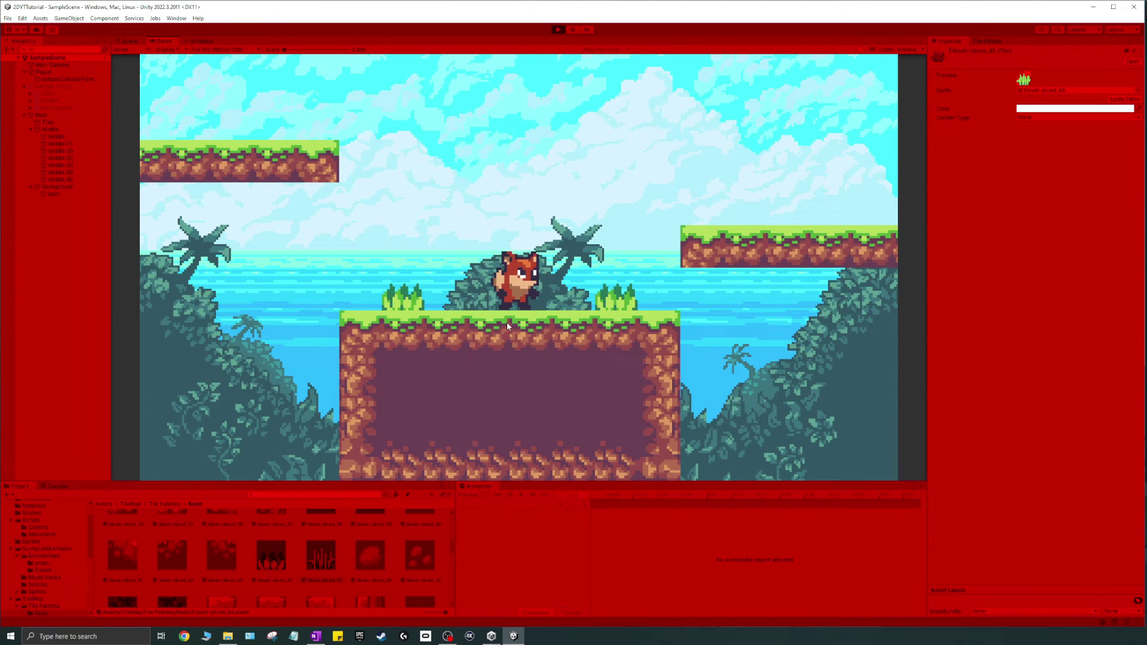
pyautogui.press('Left')
pyautogui.press('Right')
pyautogui.press('Left')
pyautogui.press('Right')
pyautogui.press('Left')
pyautogui.press('Right')
pyautogui.press('Left')
pyautogui.press('Right')
# Select Map's Tiles object during play mode, run the fox past the grass again, and stop the game
pyautogui.click(47, 129)
pyautogui.click(45, 122)
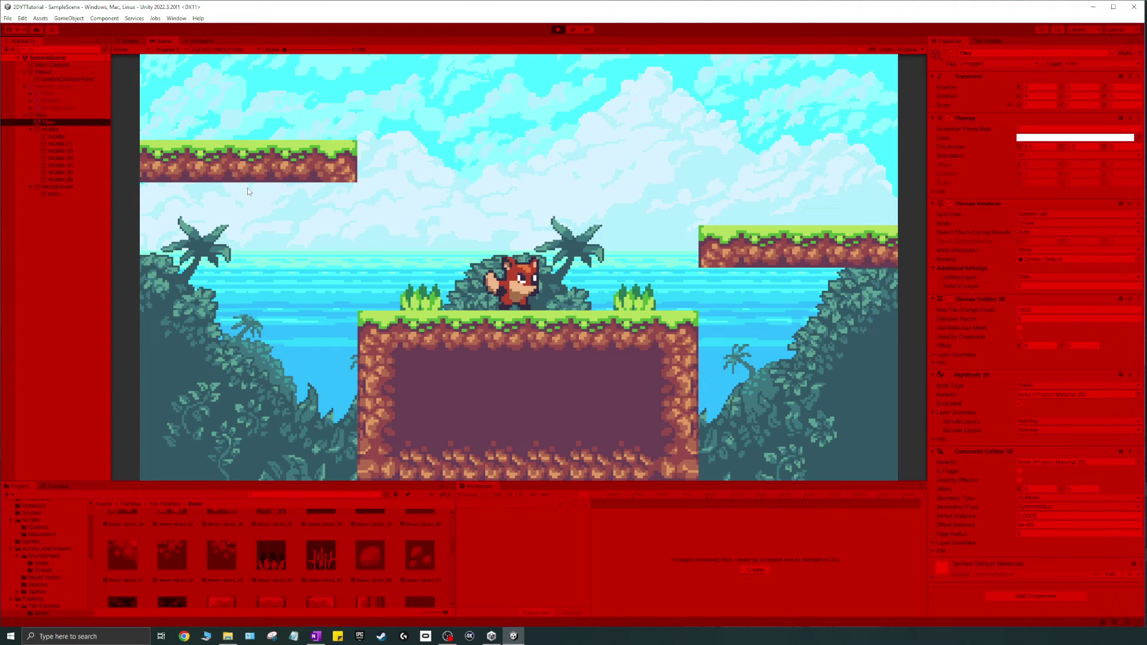
pyautogui.click(596, 282)
pyautogui.press('Right')
pyautogui.press('Left')
pyautogui.press('Right')
pyautogui.press('Left')
pyautogui.hotkey('ctrl', 'p')
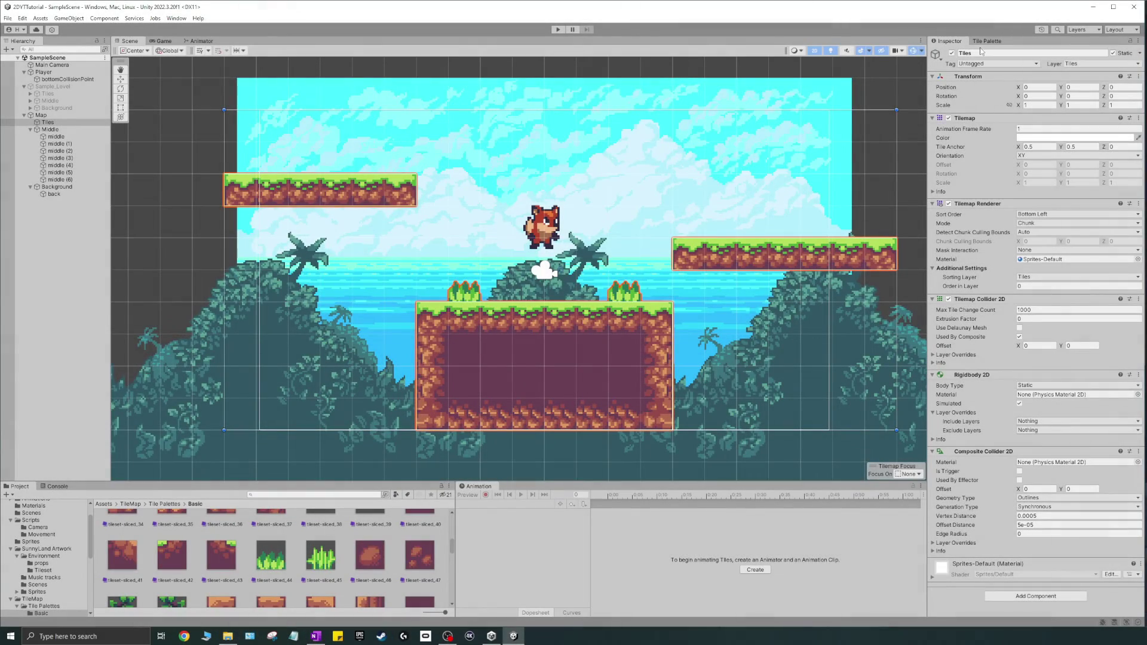
# Paint a four-tile-wide grass-topped platform in the empty area beyond the right edge of the sky background
pyautogui.click(984, 42)
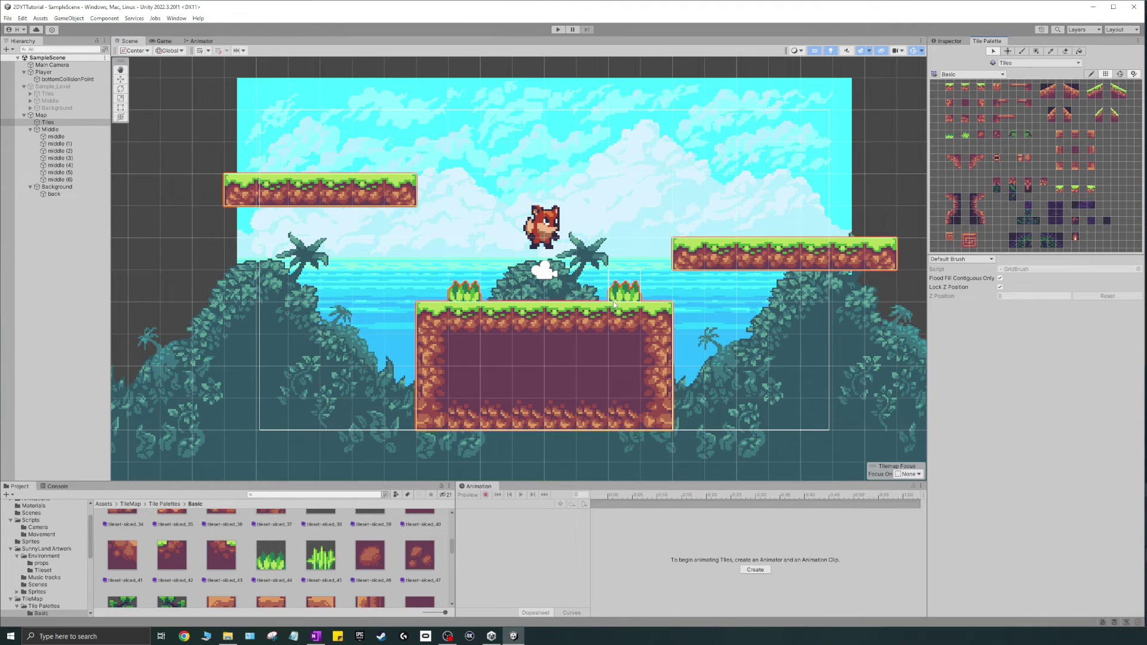
pyautogui.click(949, 41)
pyautogui.click(987, 40)
pyautogui.scroll(-2, 997, 170)
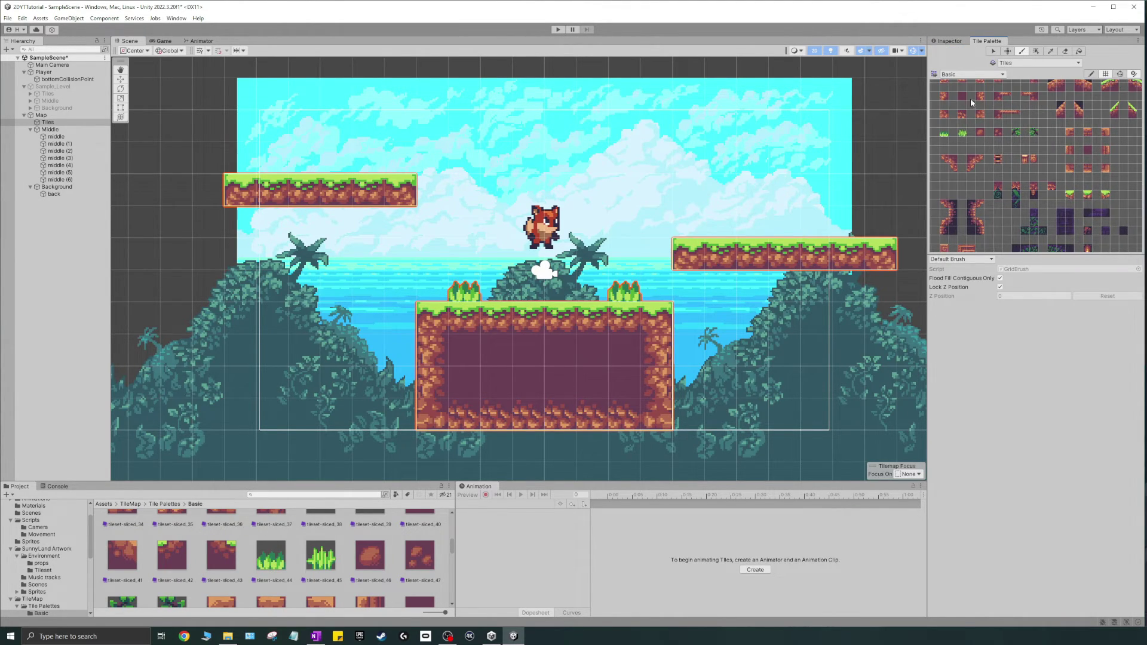
pyautogui.click(964, 85)
pyautogui.scroll(-2, 683, 139)
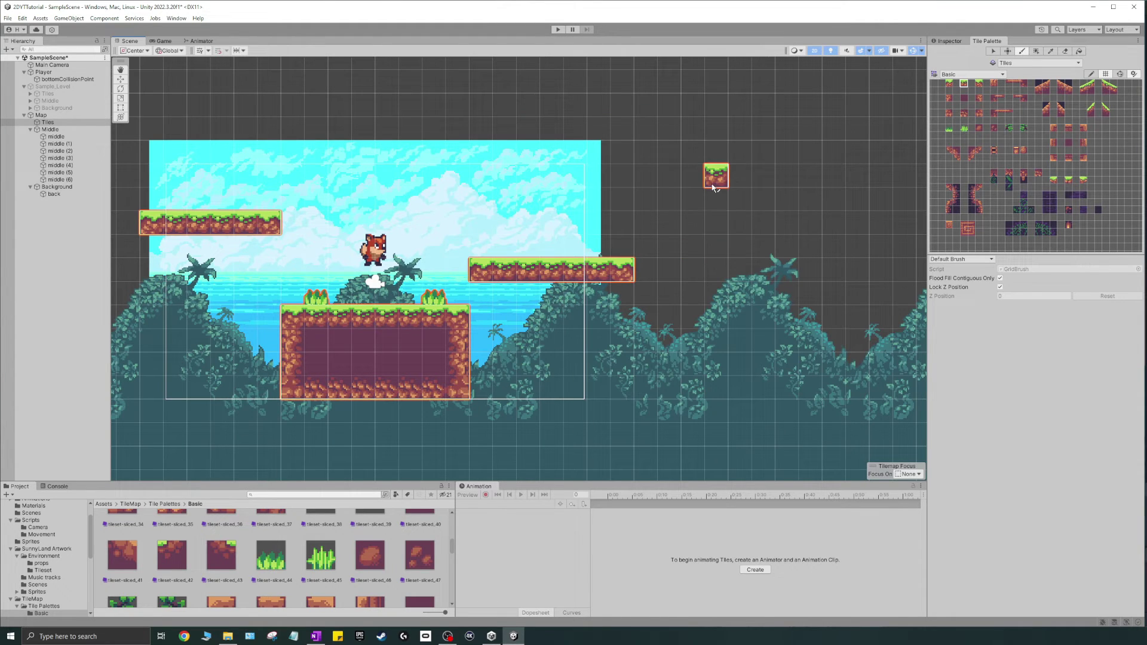
pyautogui.moveTo(715, 176); pyautogui.dragTo(787, 175)
# Box-fill a column two tiles wide and seven tall of plain dirt beneath the new platform, undo the extra fill, and return to the paintbrush
pyautogui.scroll(-1, 980, 113)
pyautogui.scroll(2, 776, 169)
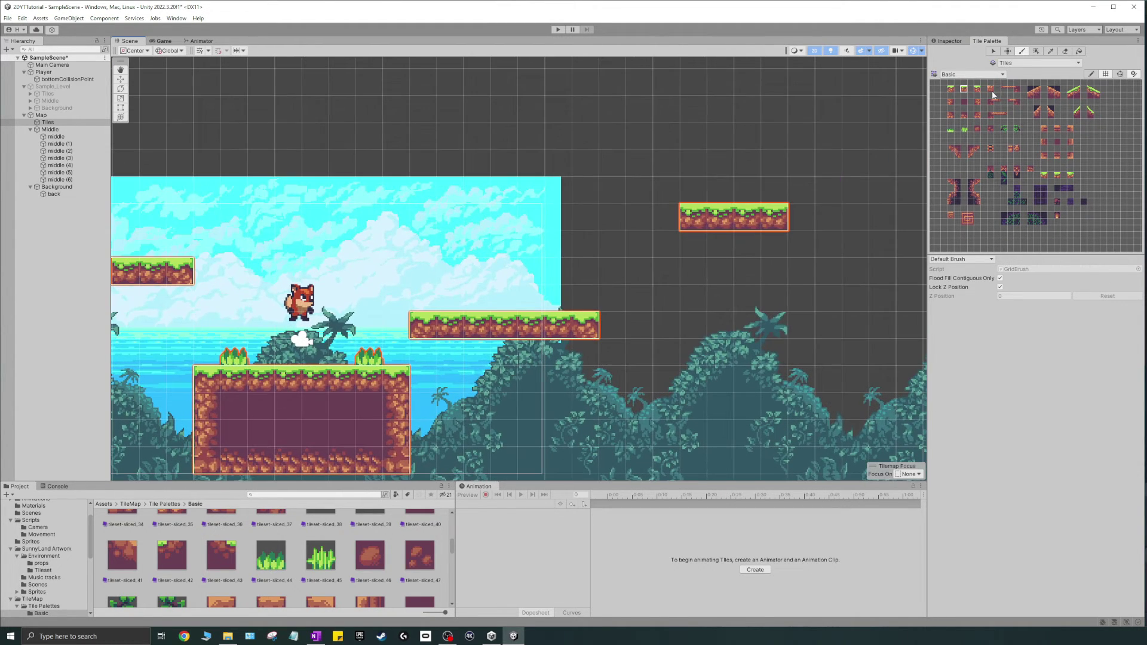
pyautogui.click(1037, 52)
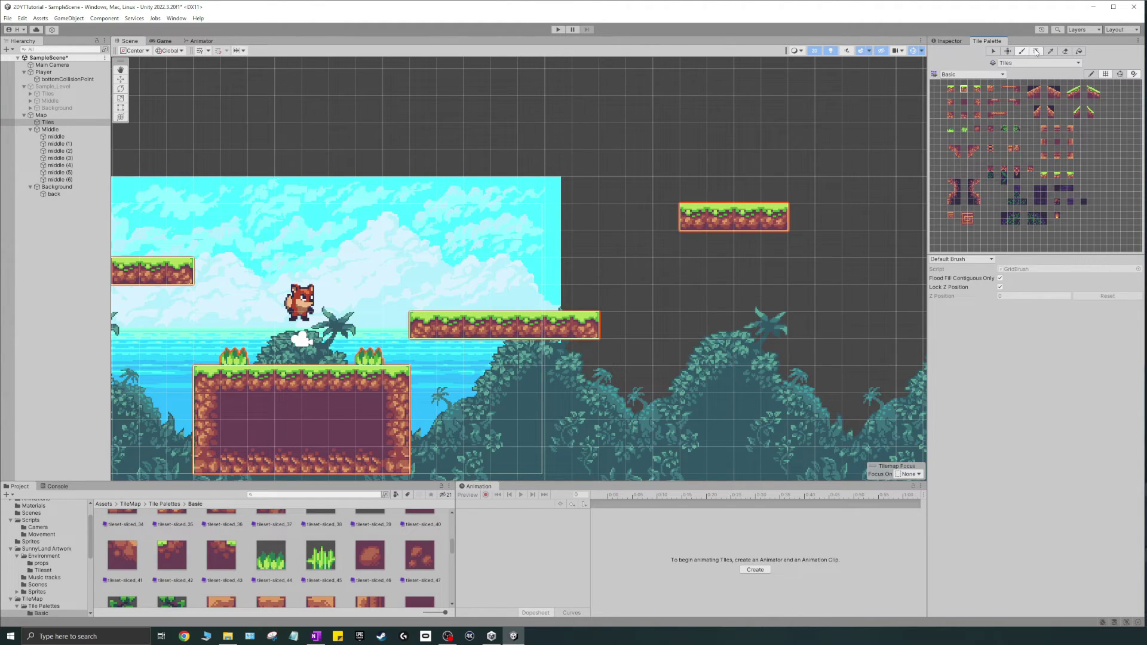
pyautogui.click(964, 103)
pyautogui.moveTo(717, 245); pyautogui.dragTo(747, 407)
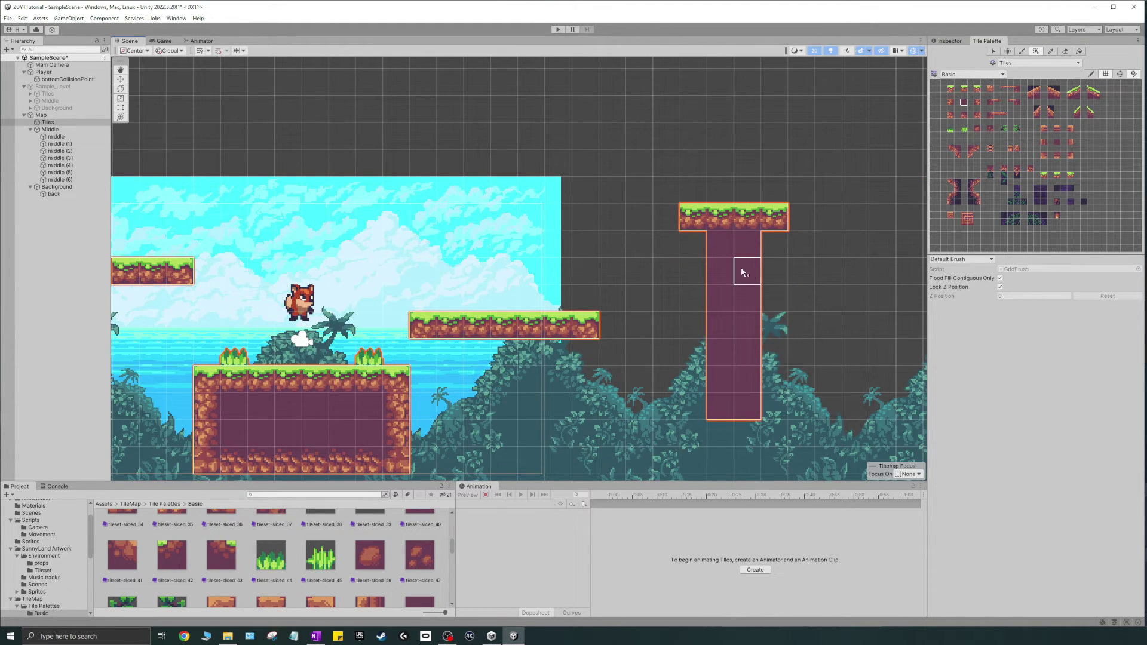
pyautogui.click(771, 386)
pyautogui.hotkey('ctrl', 'z')
pyautogui.press('b')
pyautogui.click(849, 235)
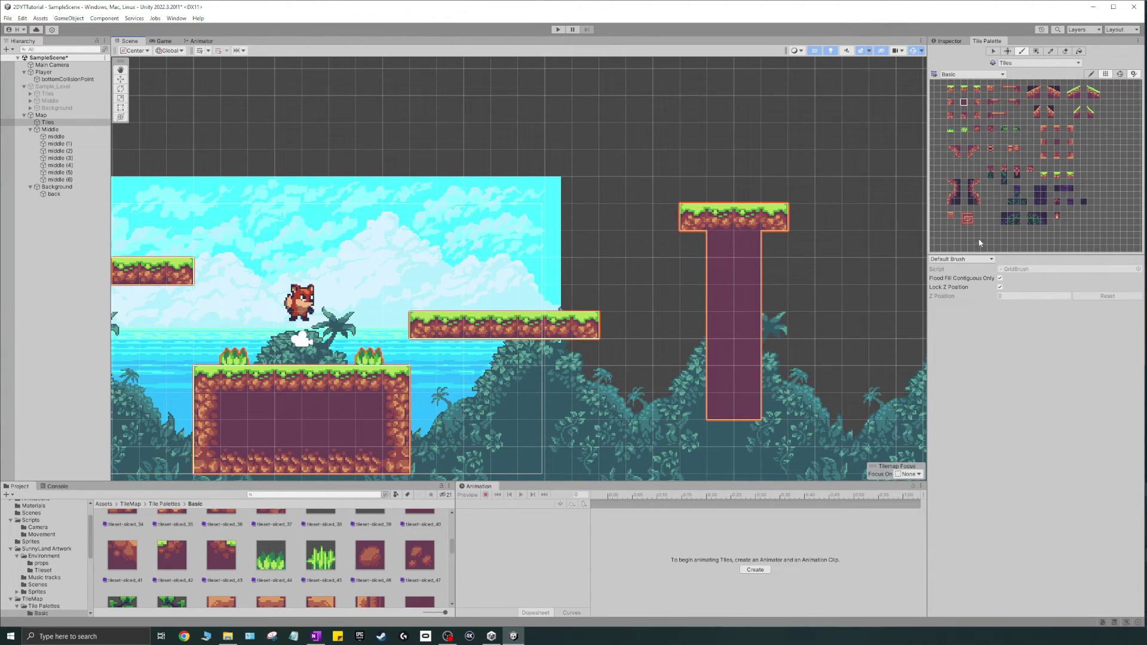
# Border the tall dirt pillar with rocky edge tiles along both sides and its base, then erase the stray column beside it
pyautogui.moveTo(693, 270)
pyautogui.mouseDown()
pyautogui.moveTo(694, 245)
pyautogui.moveTo(666, 323)
pyautogui.moveTo(693, 382)
pyautogui.moveTo(693, 326)
pyautogui.mouseUp()
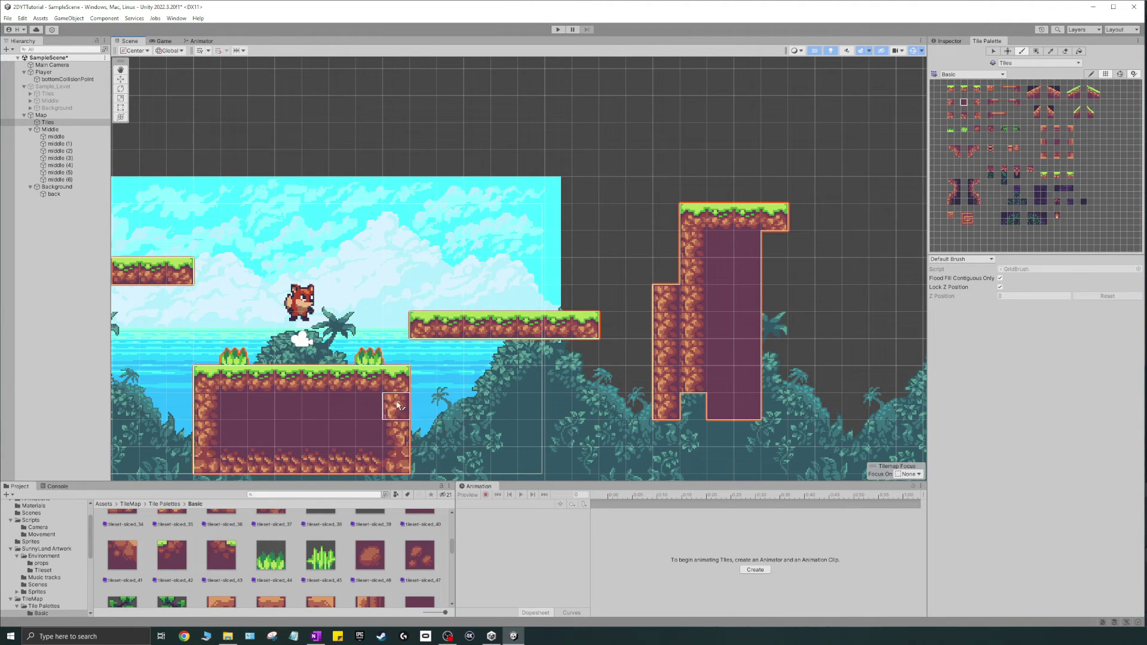
pyautogui.moveTo(775, 244); pyautogui.dragTo(775, 407)
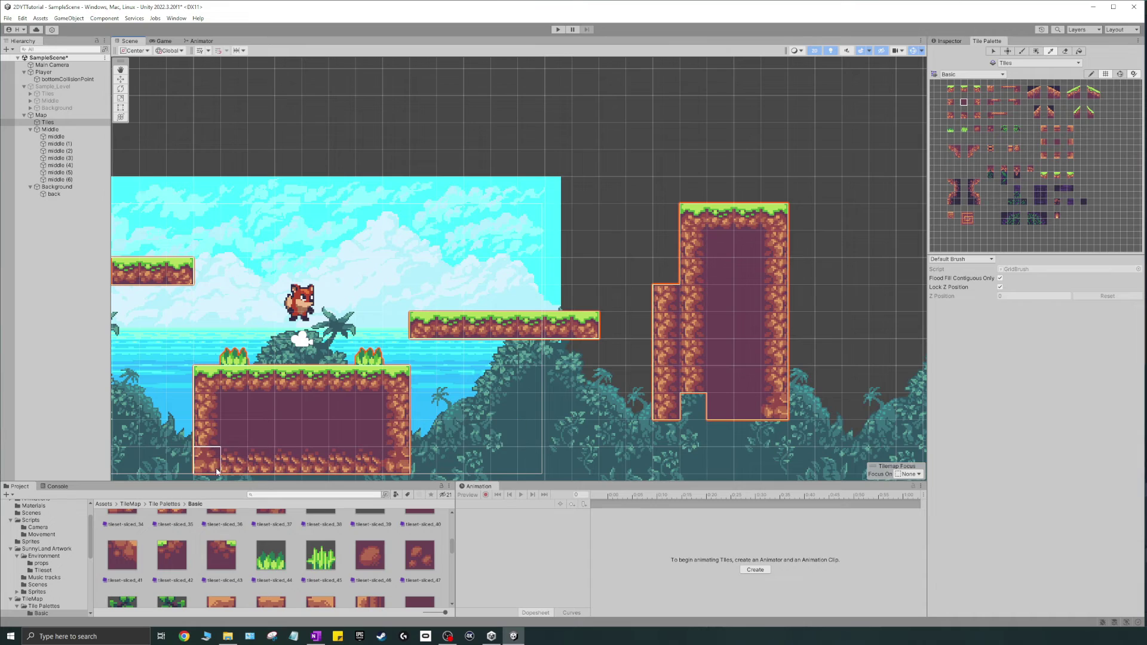
pyautogui.moveTo(729, 421)
pyautogui.mouseDown()
pyautogui.moveTo(693, 412)
pyautogui.moveTo(747, 407)
pyautogui.mouseUp()
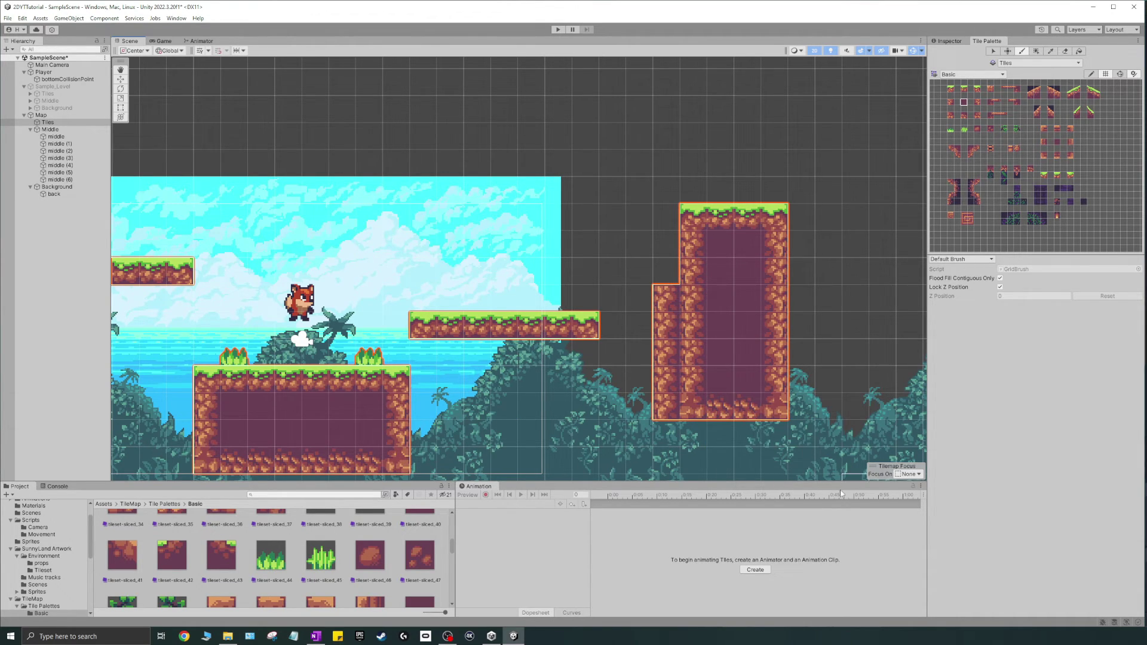
pyautogui.click(1065, 51)
pyautogui.moveTo(666, 294); pyautogui.dragTo(667, 412)
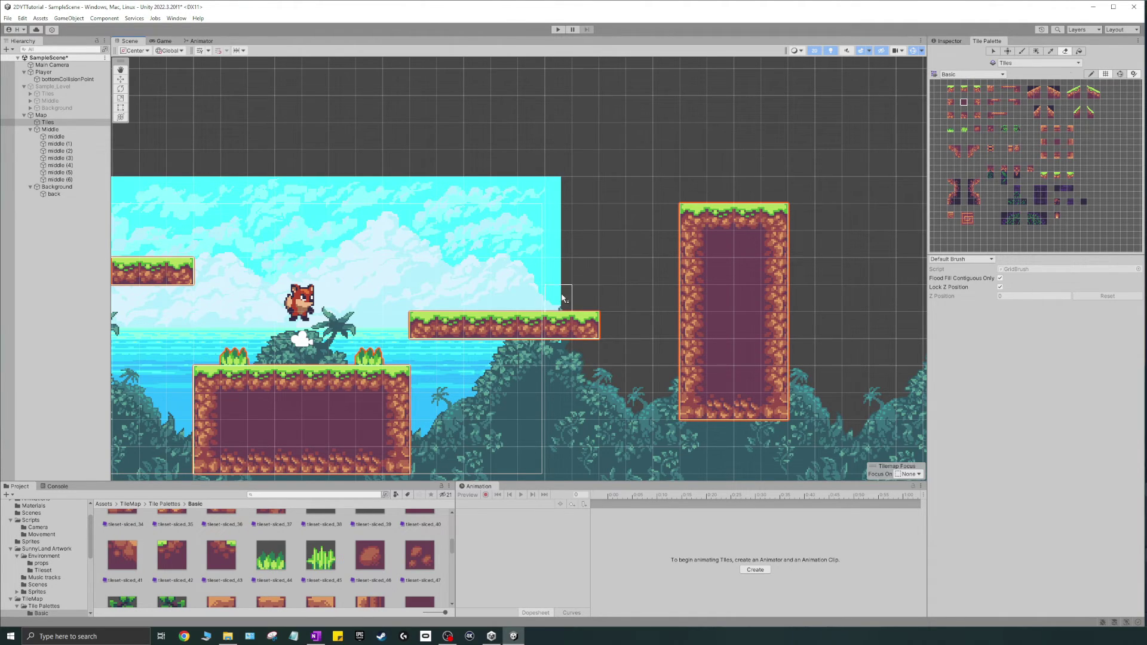
# Clear the tall pillar's dirt interior and flood-fill it again with the plain dirt tile
pyautogui.click(1080, 50)
pyautogui.moveTo(715, 249)
pyautogui.mouseDown()
pyautogui.moveTo(744, 242)
pyautogui.moveTo(744, 377)
pyautogui.moveTo(729, 380)
pyautogui.moveTo(724, 277)
pyautogui.mouseUp()
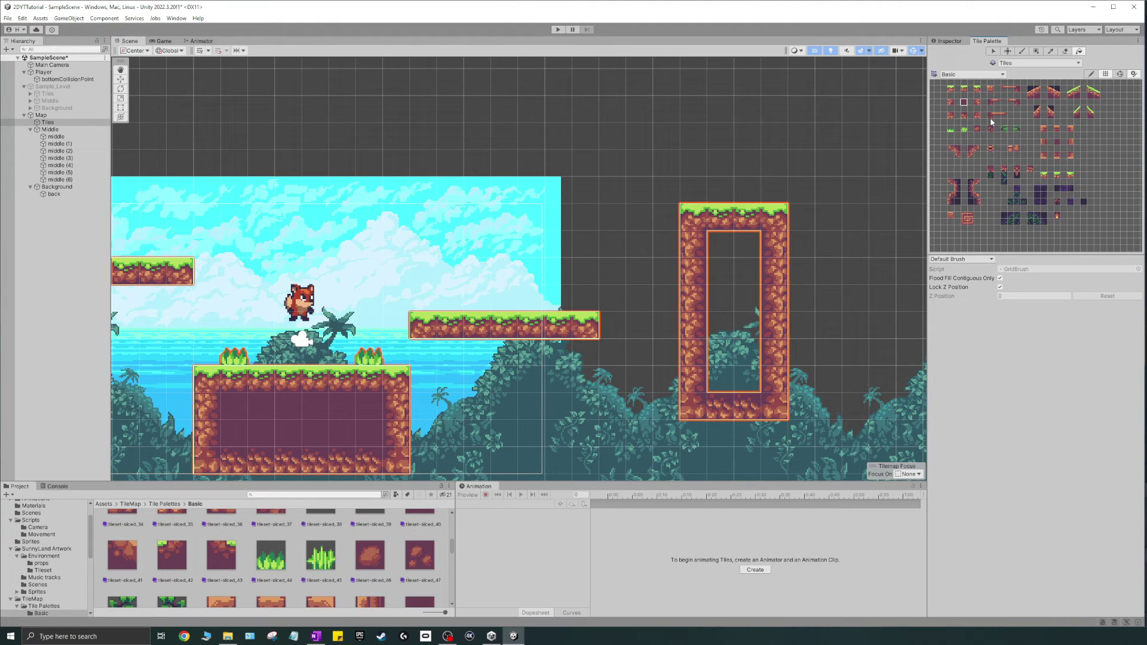
pyautogui.scroll(5, 966, 105)
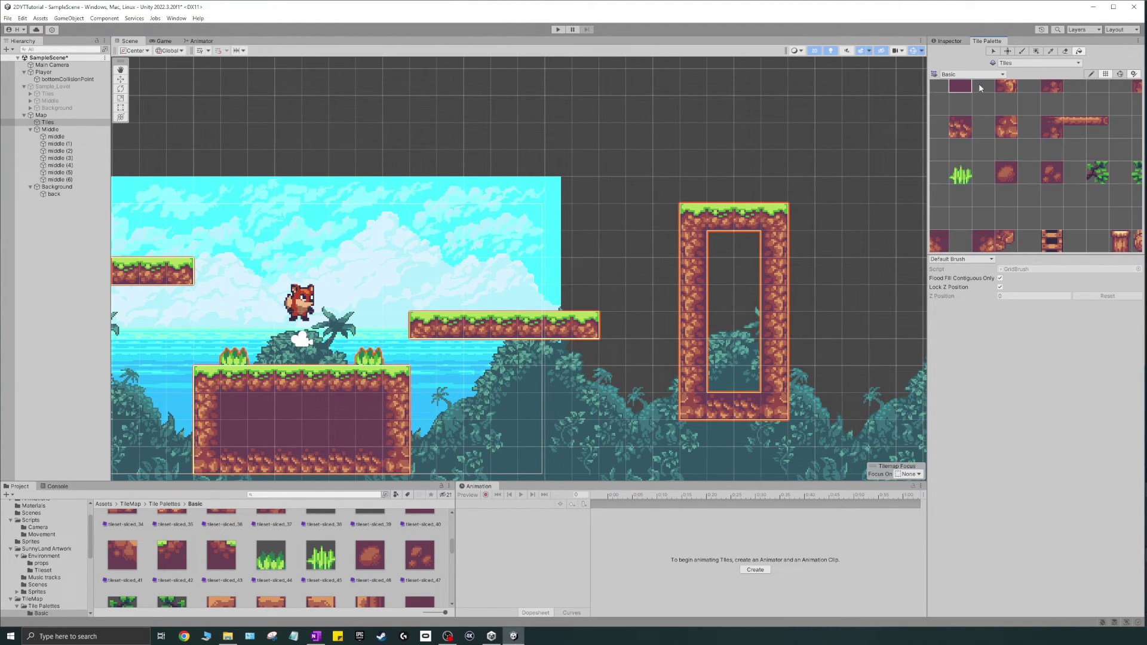
pyautogui.click(746, 320)
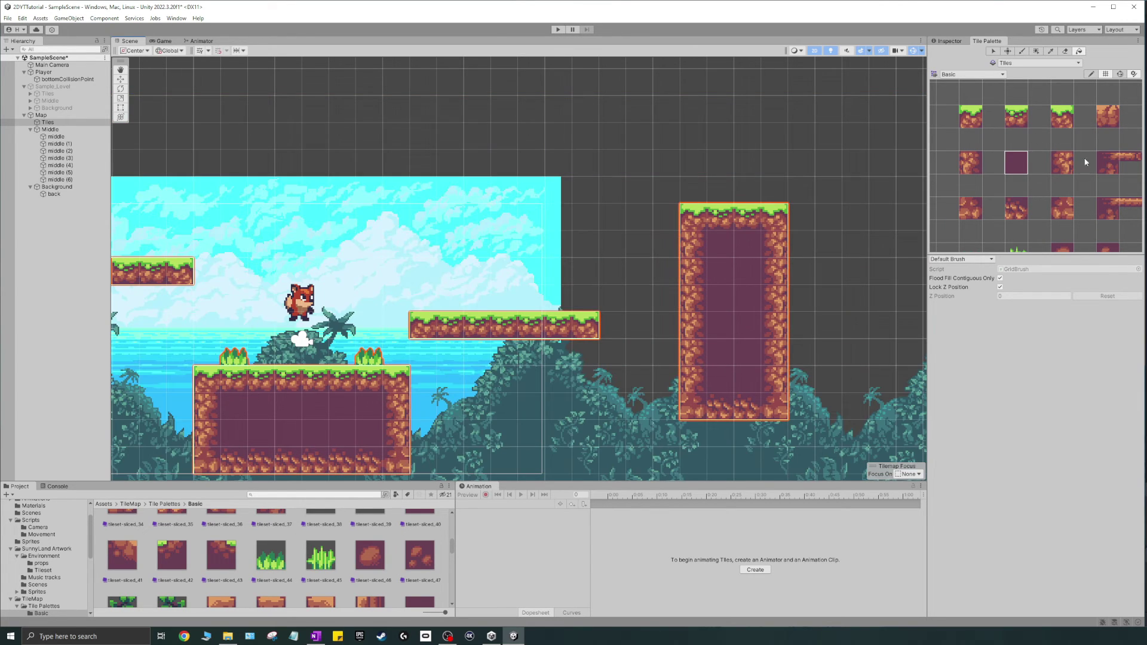
# Look over the whole Basic tile palette and check the active tilemap choices, keeping Tiles as the target
pyautogui.scroll(-3, 753, 269)
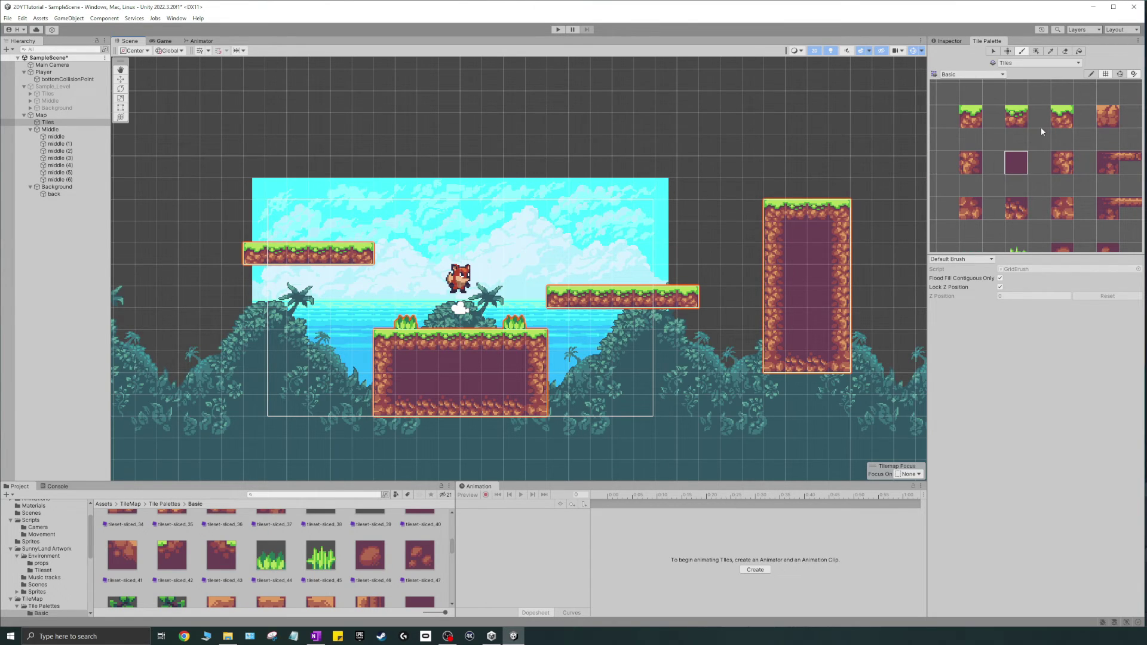
pyautogui.scroll(-4, 1042, 128)
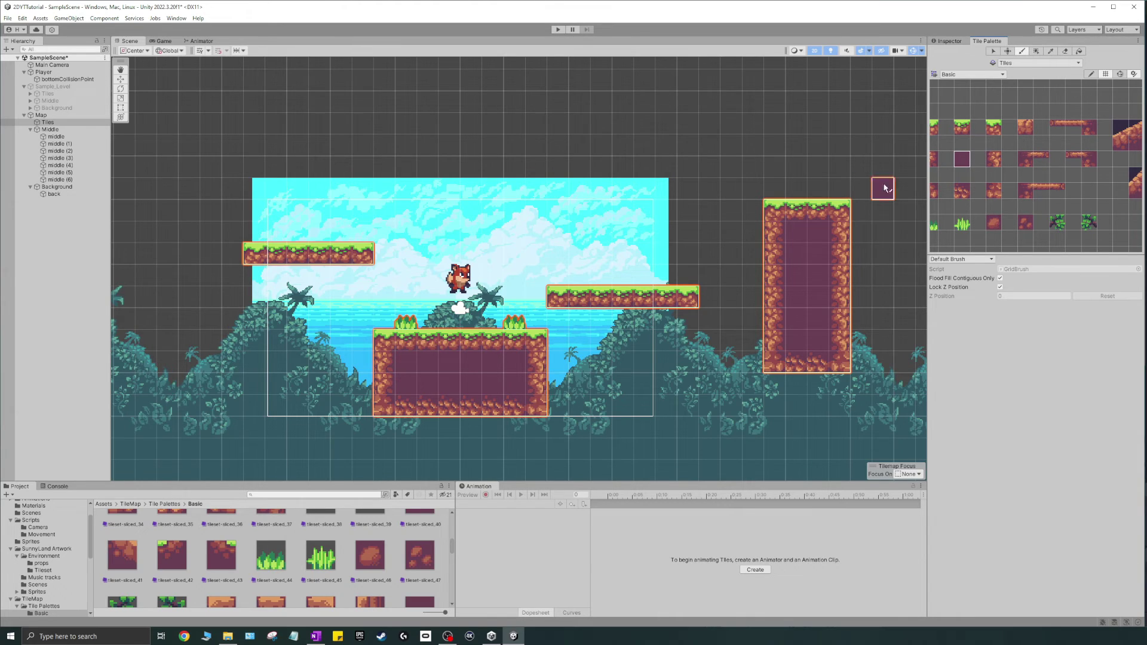
pyautogui.scroll(-5, 1103, 195)
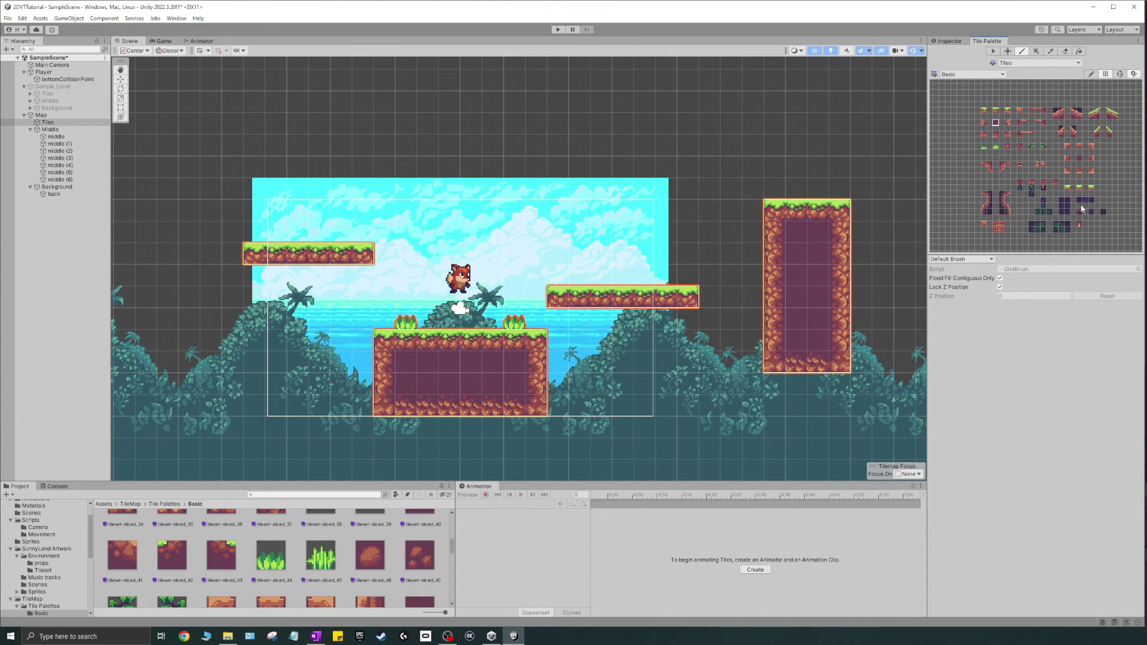
pyautogui.click(1014, 63)
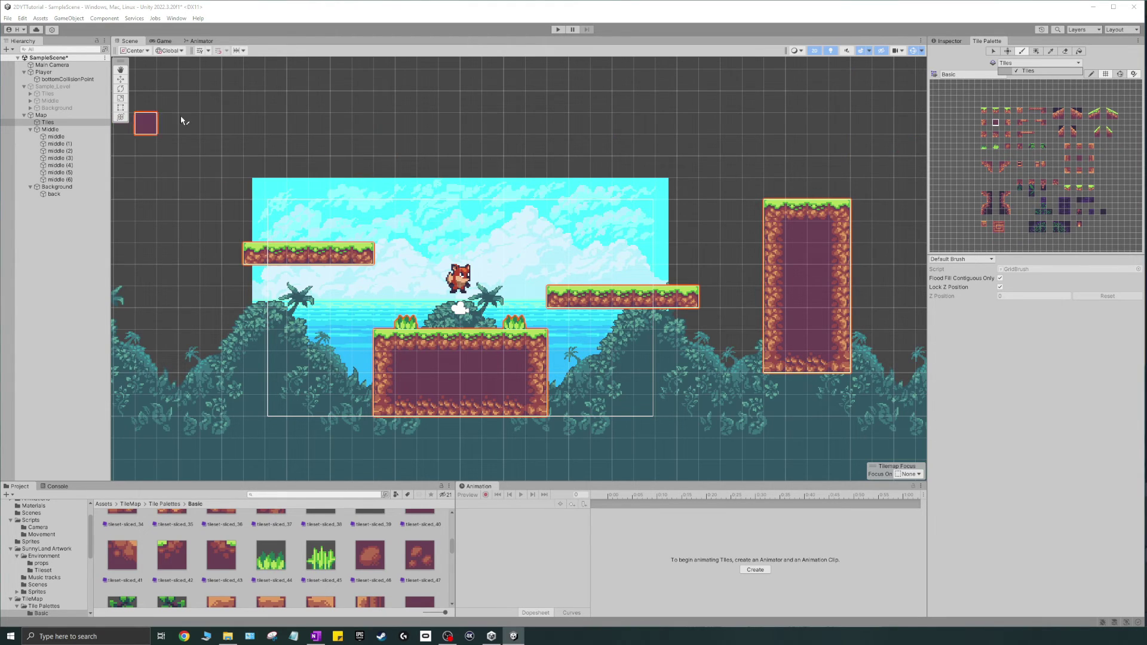
pyautogui.click(1024, 71)
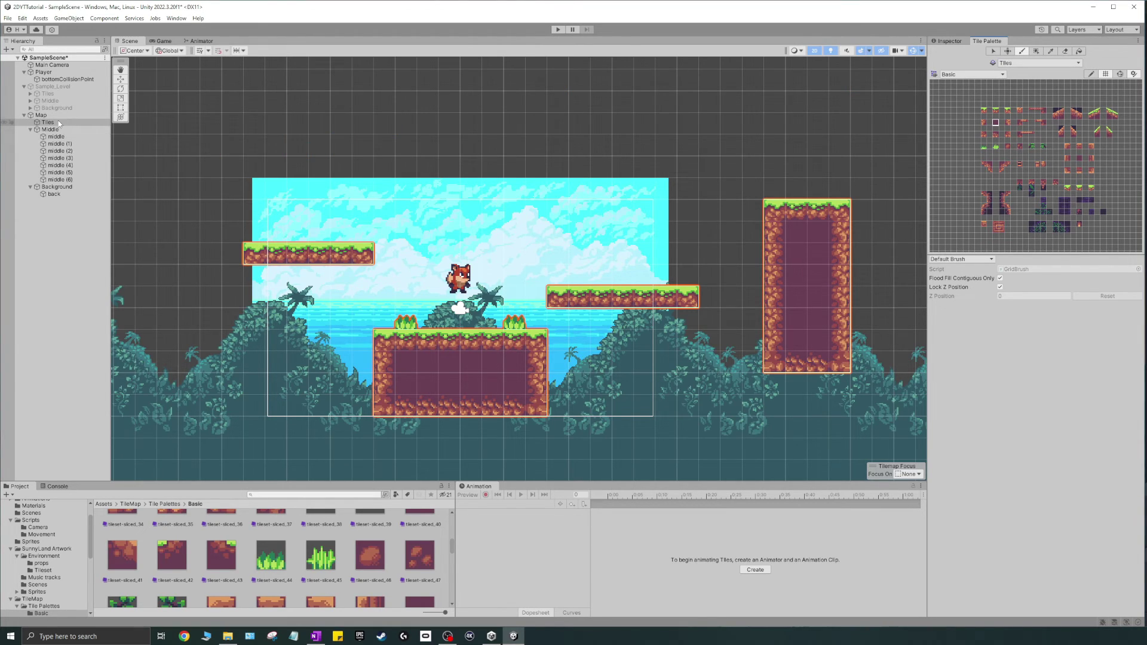
pyautogui.click(1028, 62)
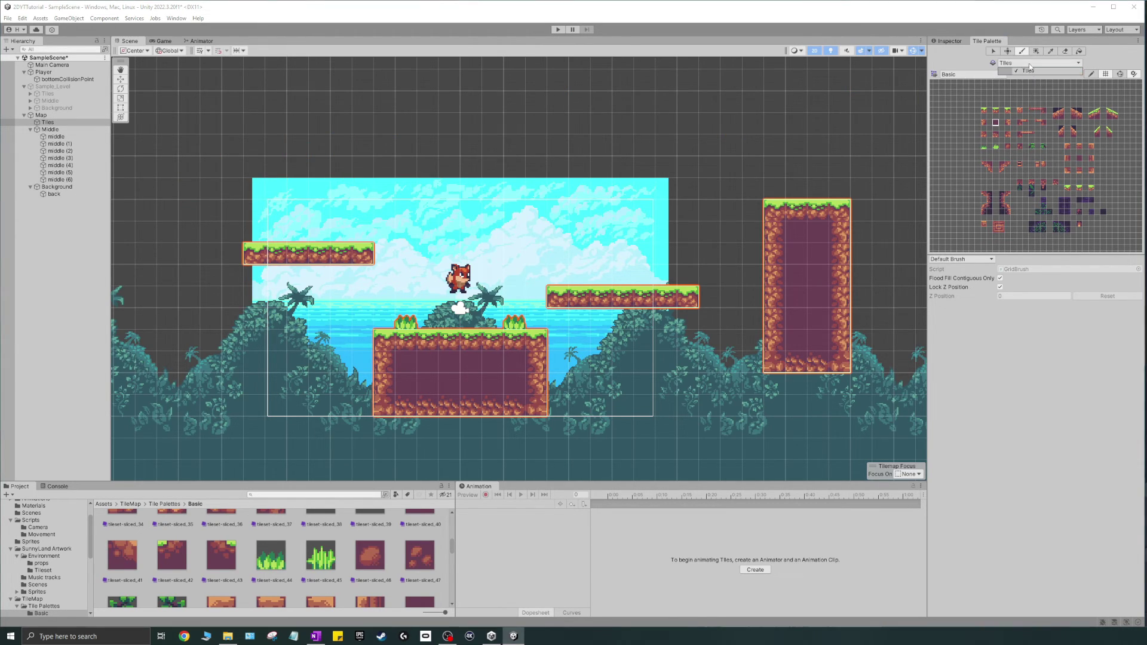
pyautogui.click(1029, 71)
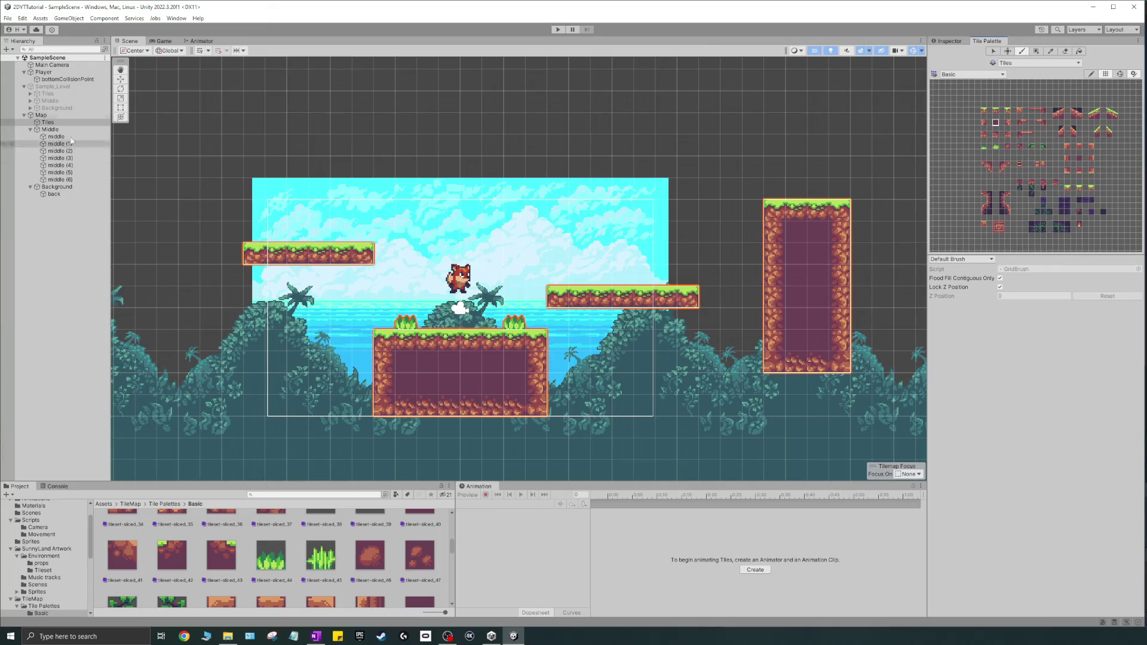
# Set the Main Camera's Move Scale Factor to 0.5 in its Camera Controller and save the scene
pyautogui.click(50, 65)
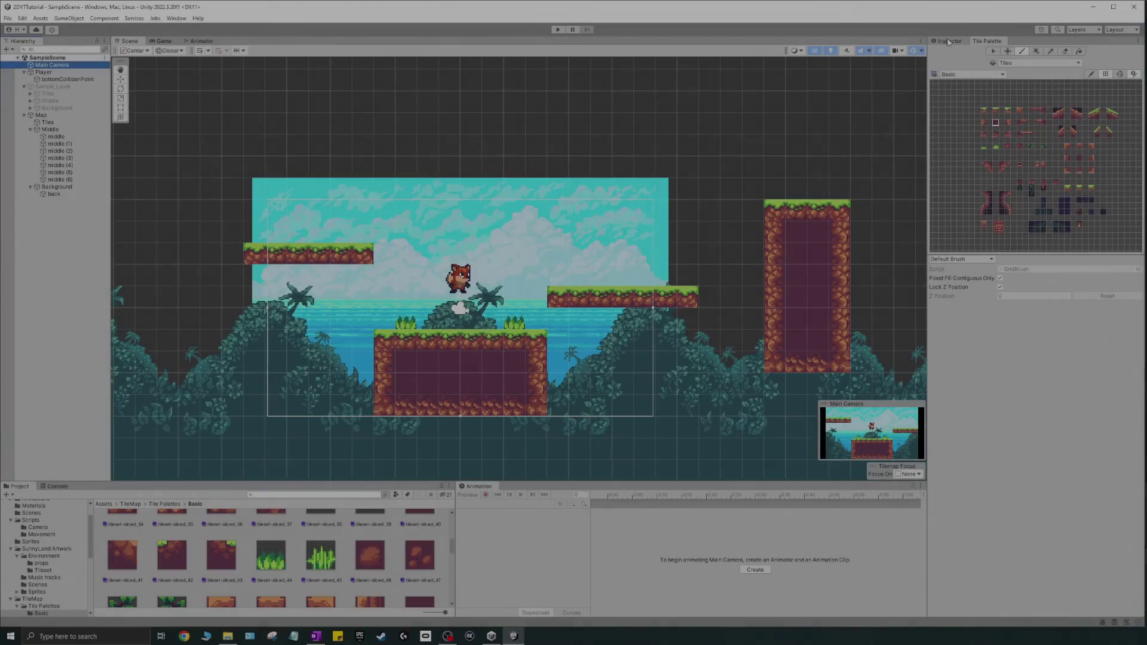
pyautogui.click(949, 41)
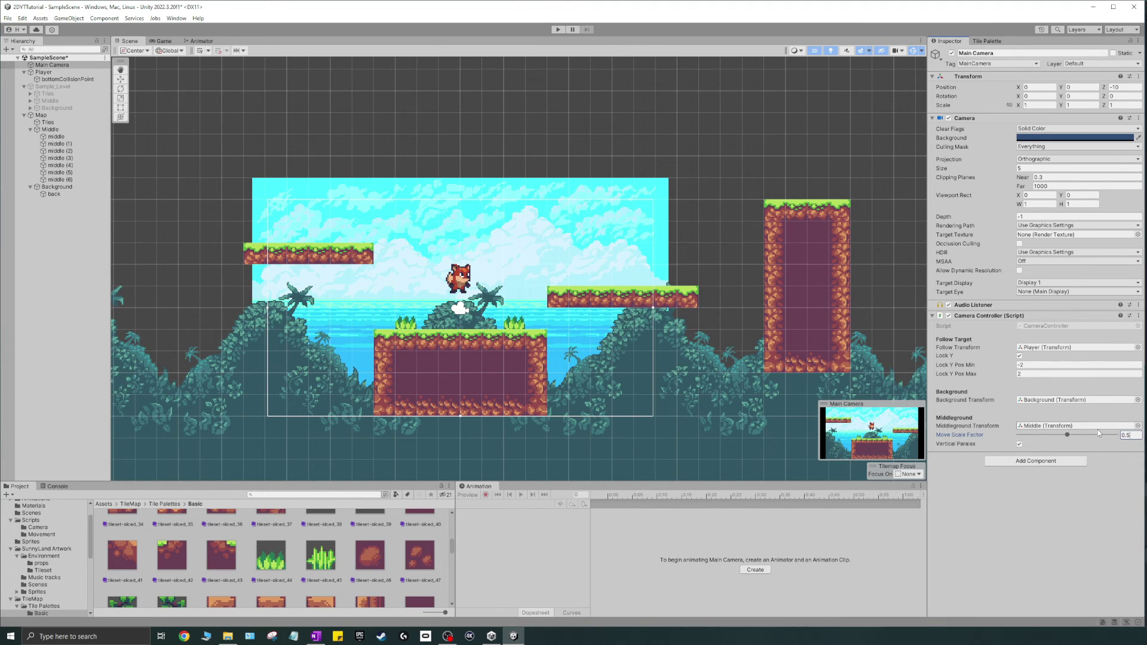
pyautogui.hotkey('ctrl', 's')
# Set the Main Camera's orthographic size to 6
pyautogui.click(48, 66)
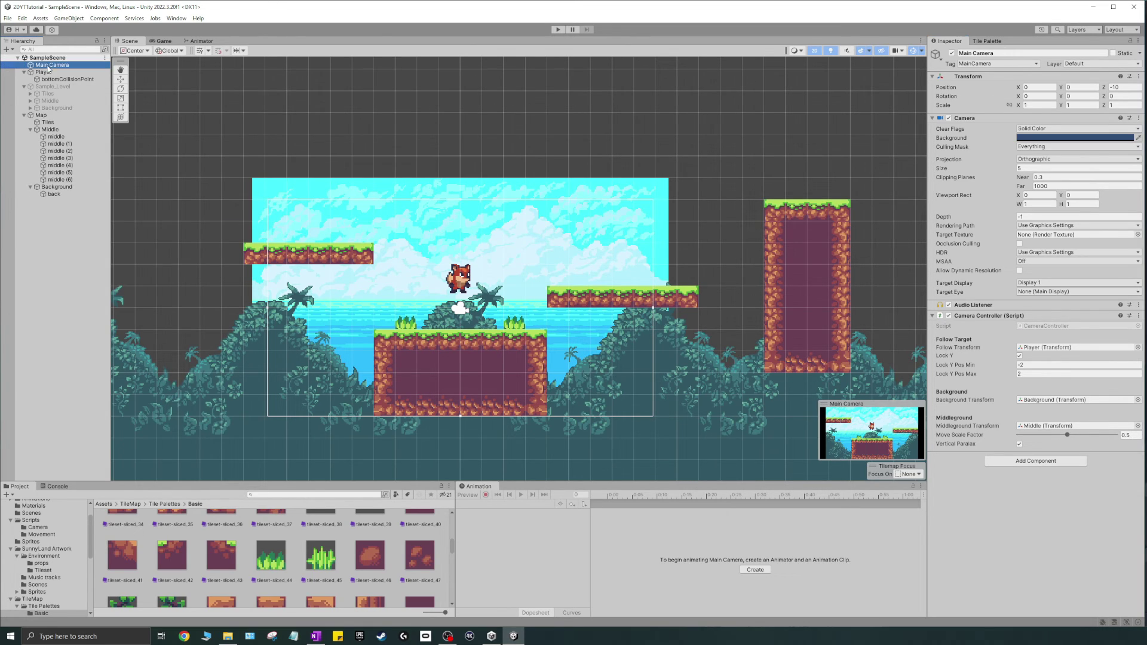
pyautogui.click(1026, 169)
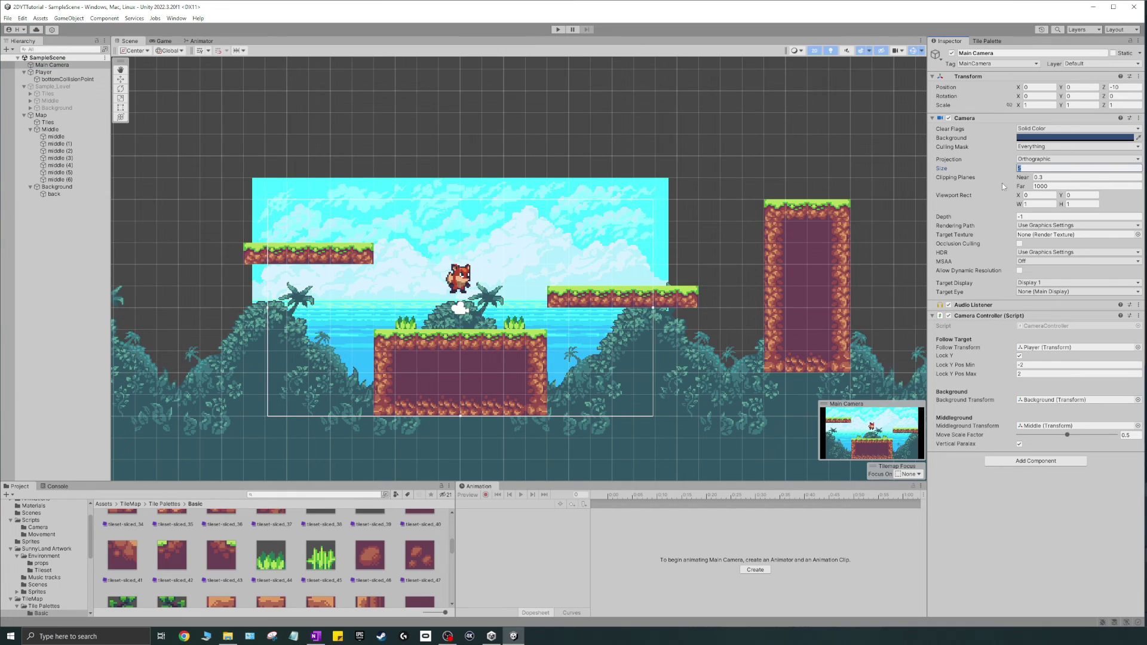
pyautogui.write('6')
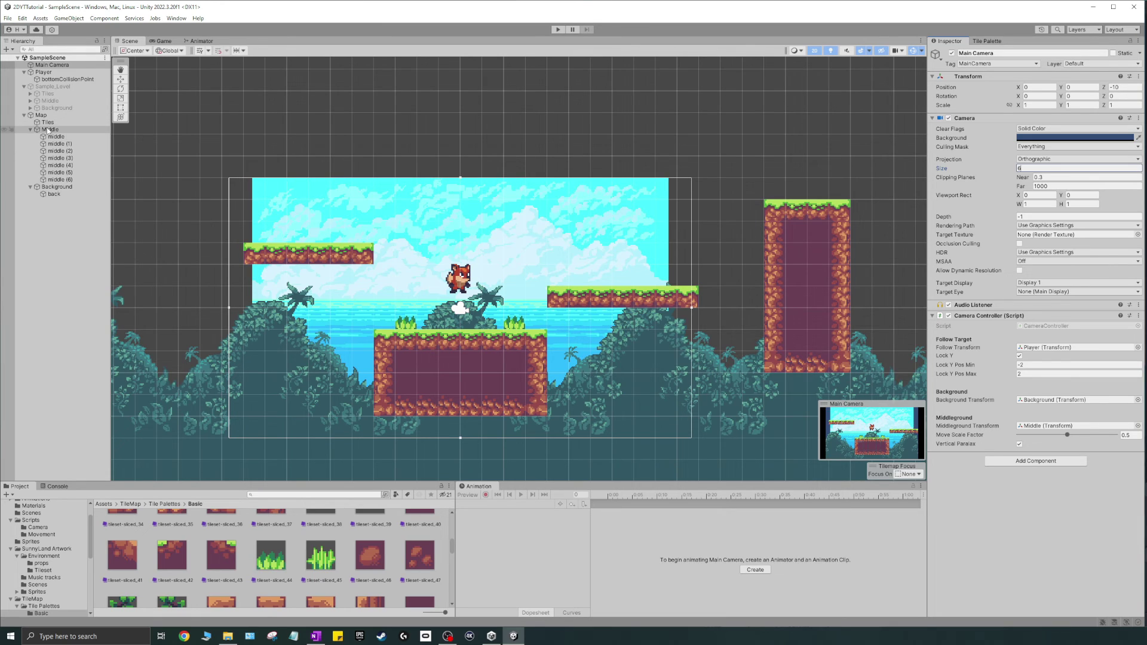
# Scale the back sprite in the Background group uniformly to 6
pyautogui.click(54, 194)
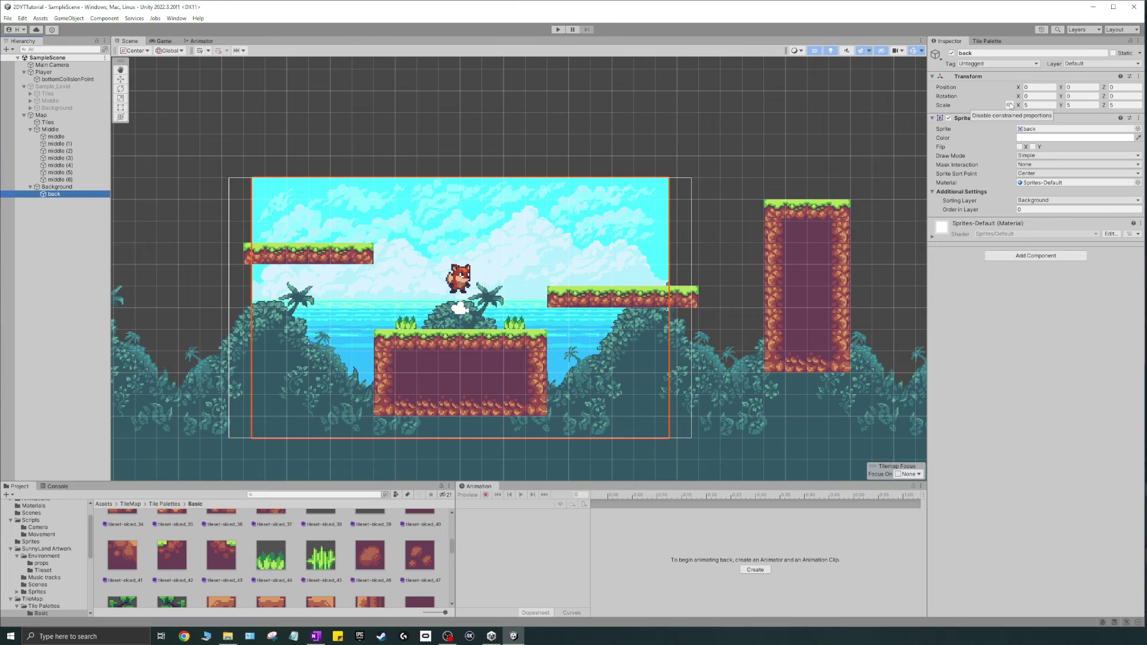
pyautogui.click(1043, 105)
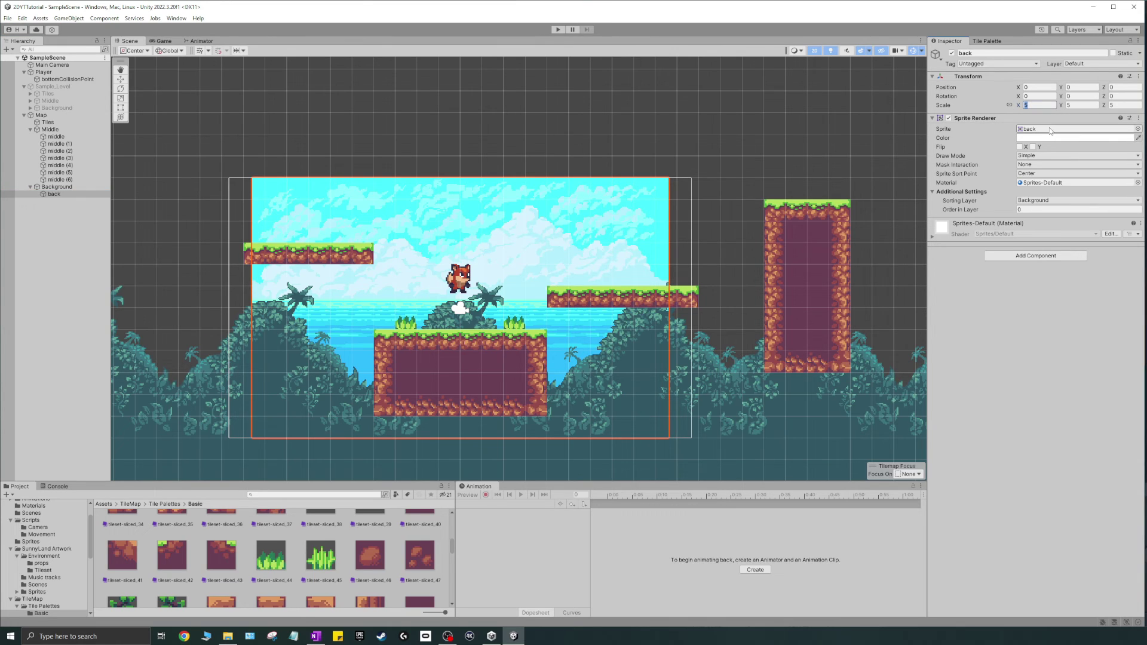
pyautogui.write('6')
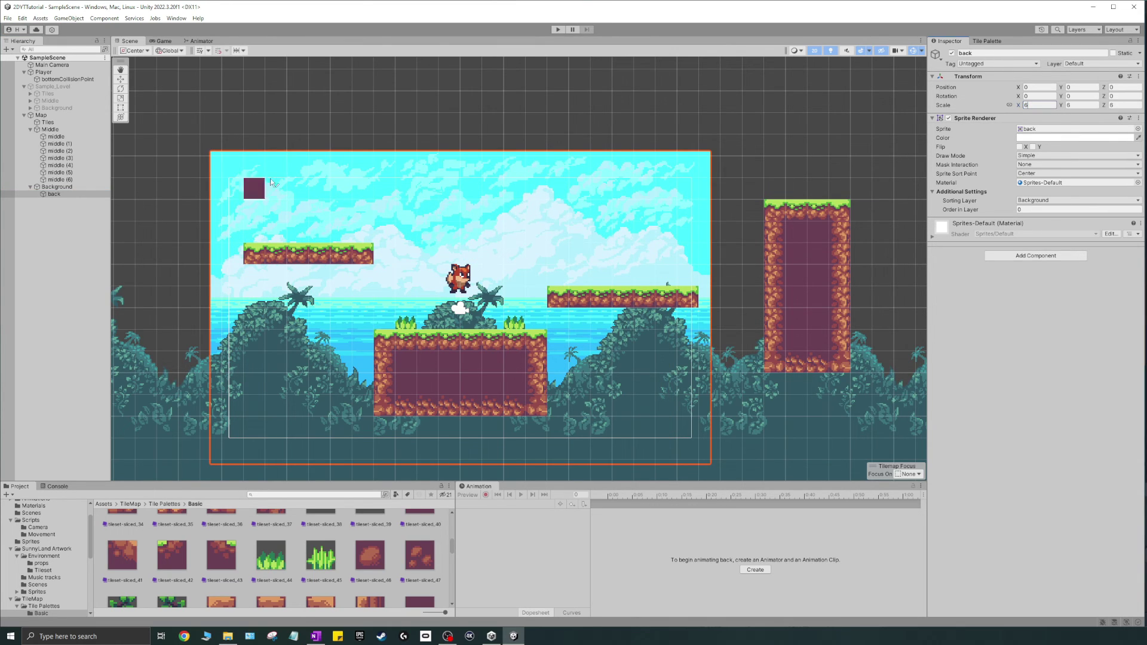
# Preview the enlarged background in the Game view at 1x scale and return to the Scene view
pyautogui.click(161, 41)
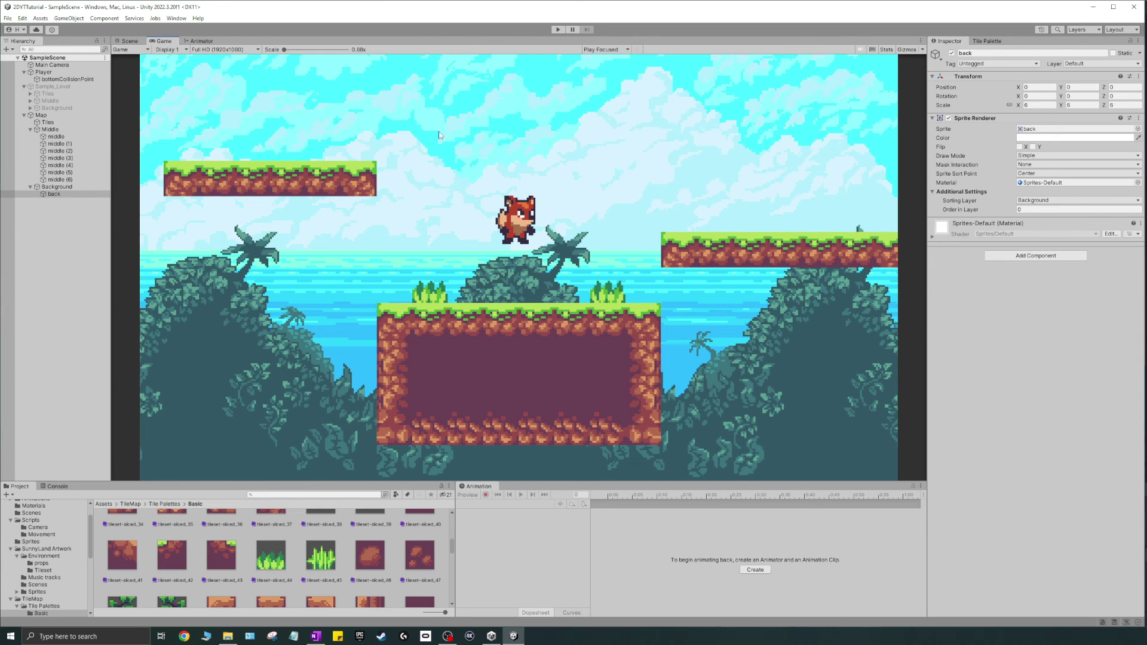
pyautogui.moveTo(292, 51); pyautogui.dragTo(291, 55)
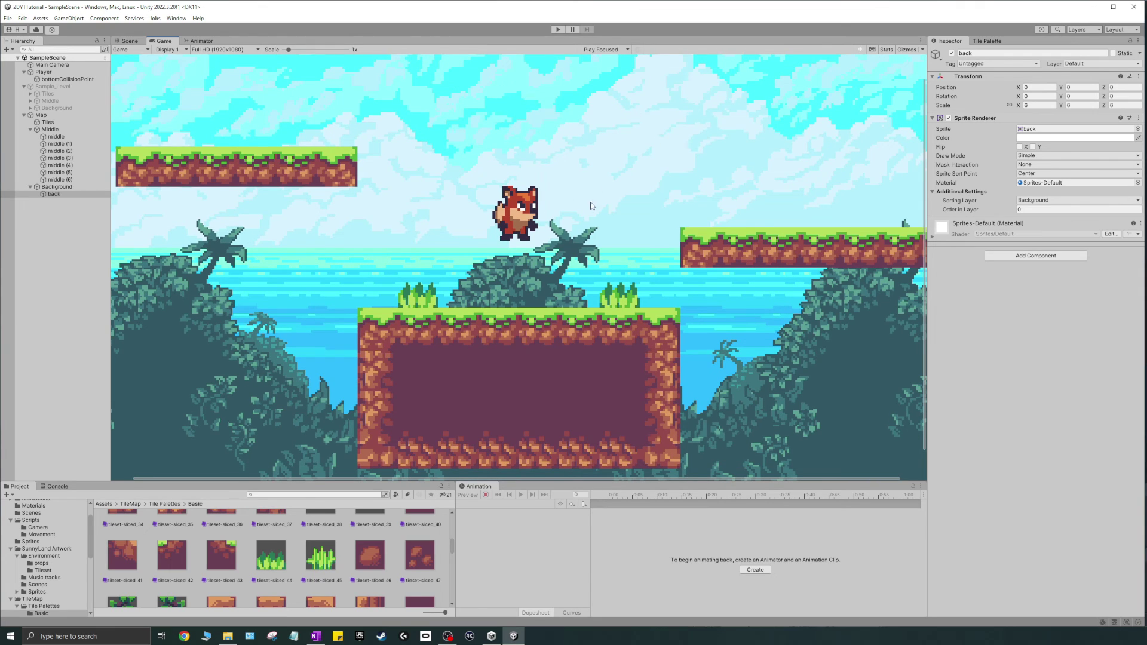
pyautogui.hotkey('ctrl', '1')
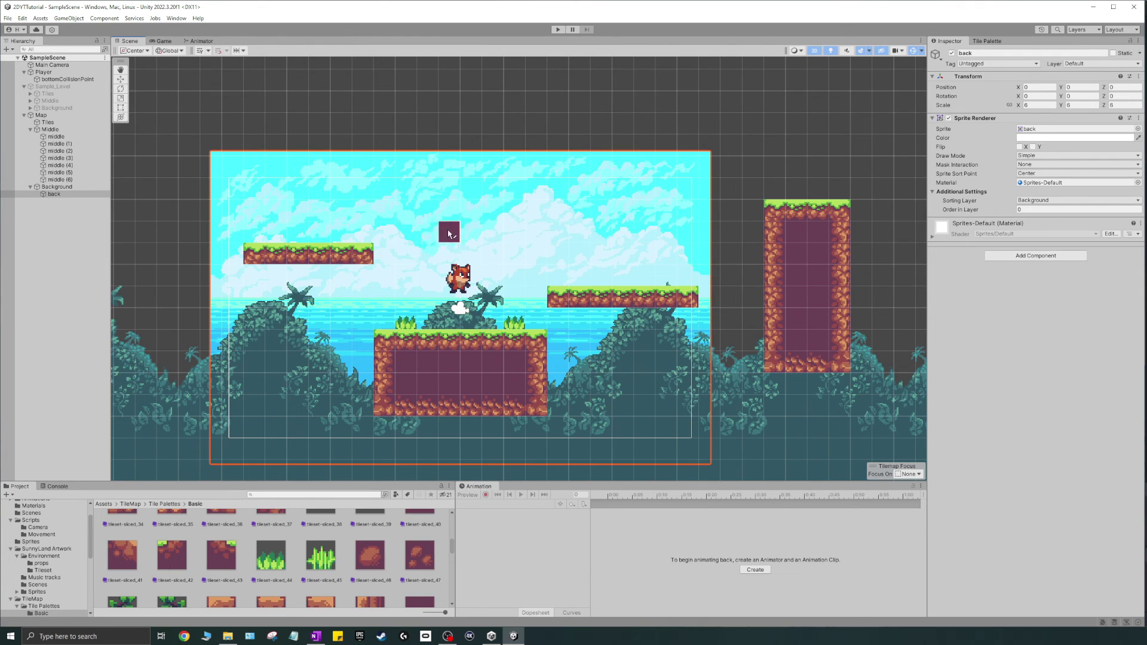
# Set the Player's Max Jump Count to 2 in the Movement Controller and enter a new Jump Force
pyautogui.click(52, 73)
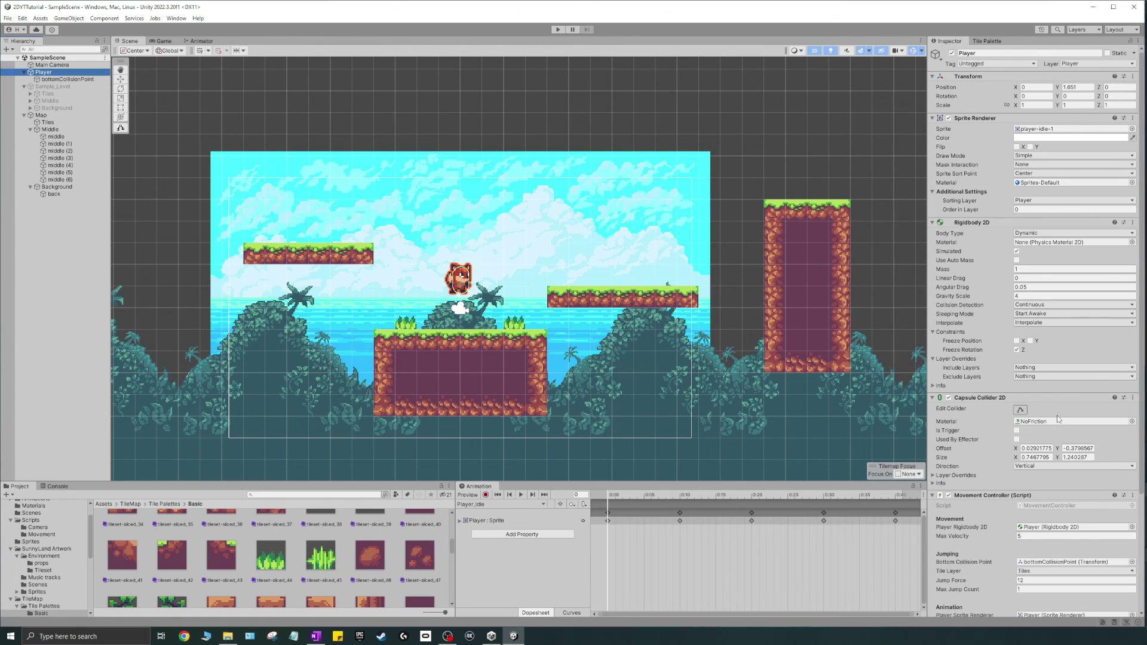
pyautogui.scroll(-2, 1034, 298)
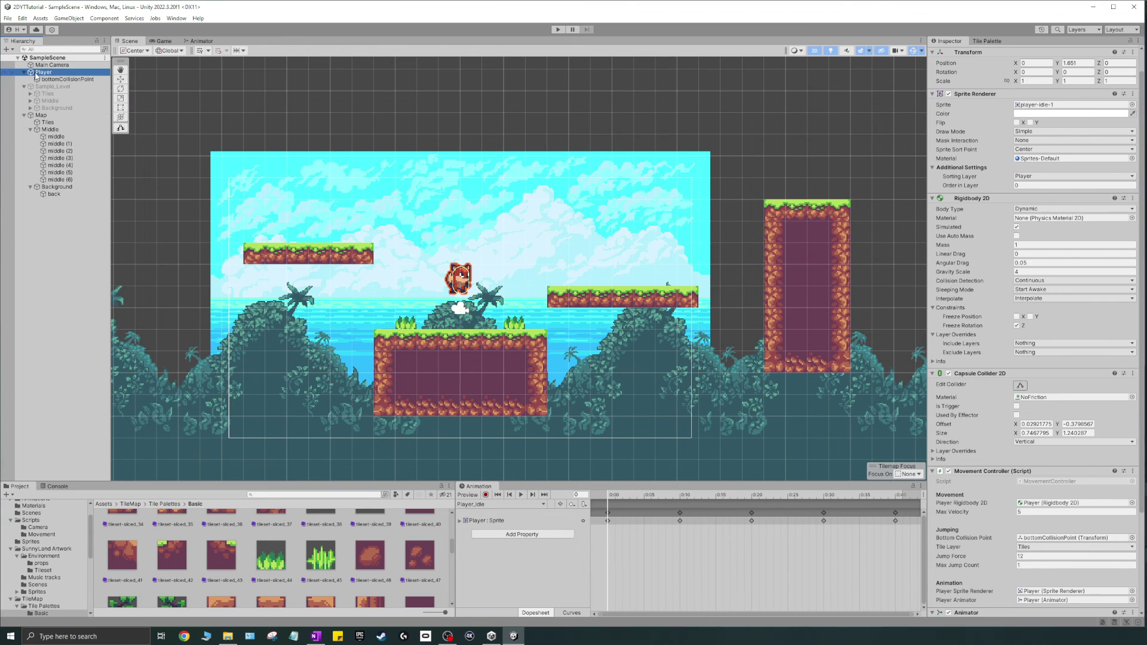
pyautogui.scroll(-5, 1070, 478)
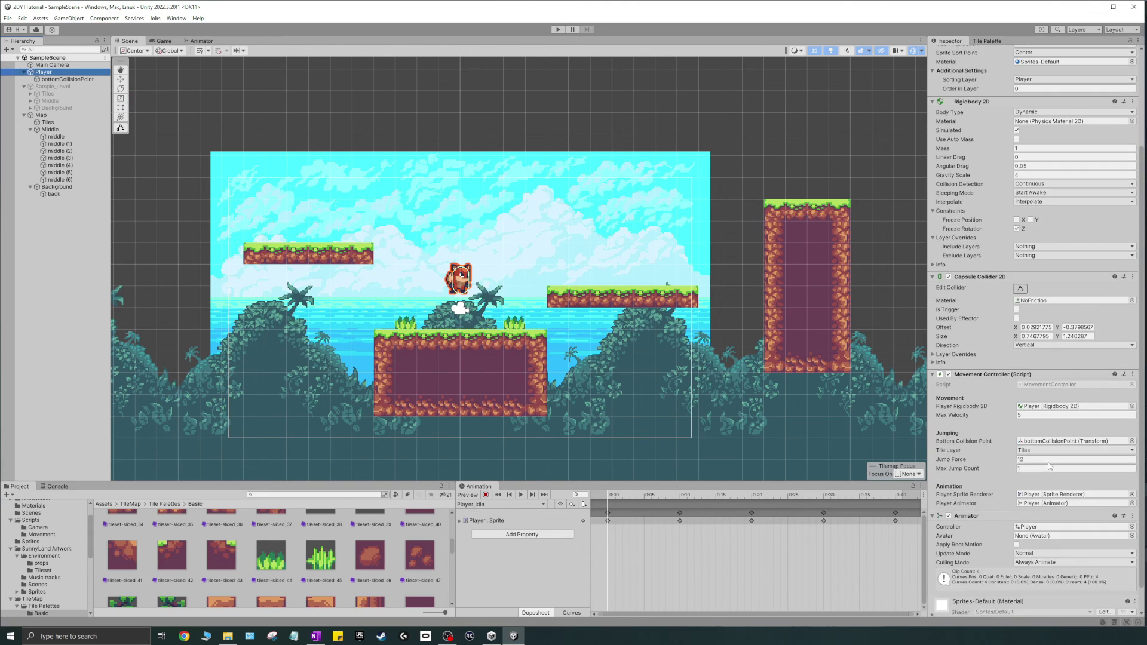
pyautogui.click(1029, 441)
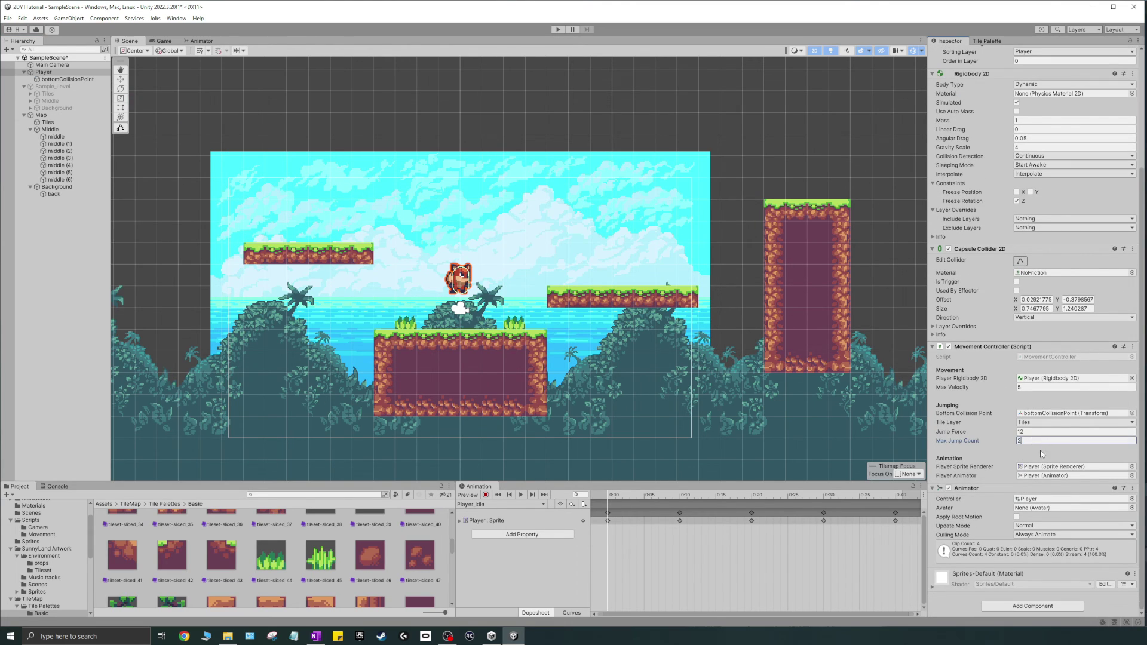
pyautogui.click(1025, 432)
pyautogui.write('1')
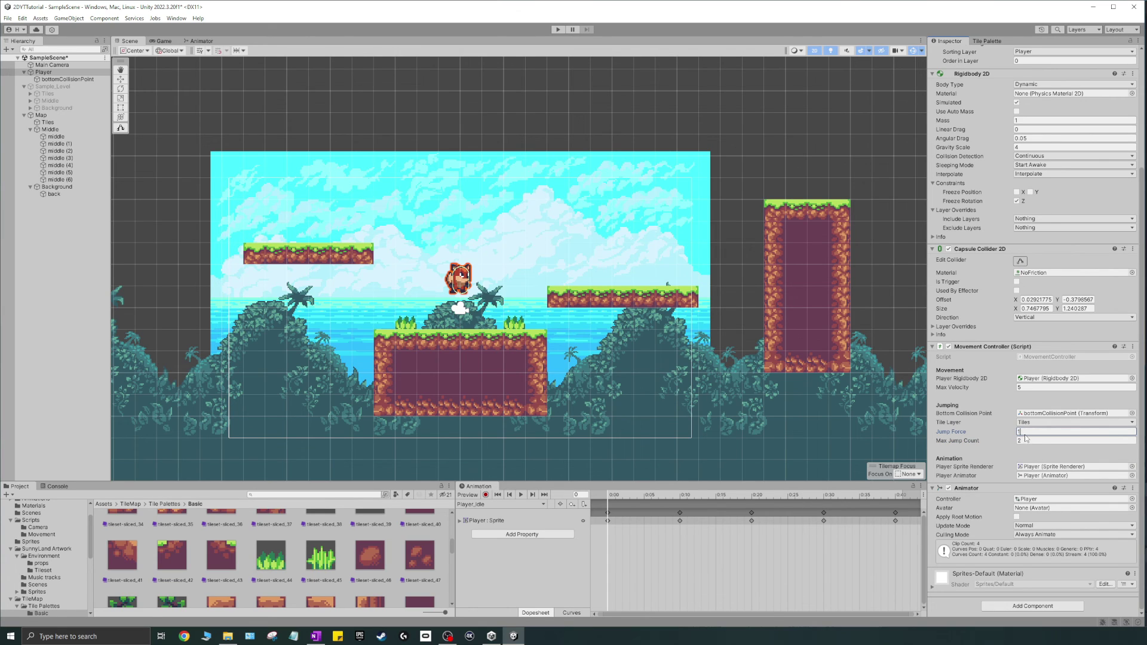
# Play-test the fox's running and jumping across the main block towards the floating platform on its right
pyautogui.moveTo(420, 601); pyautogui.dragTo(408, 296)
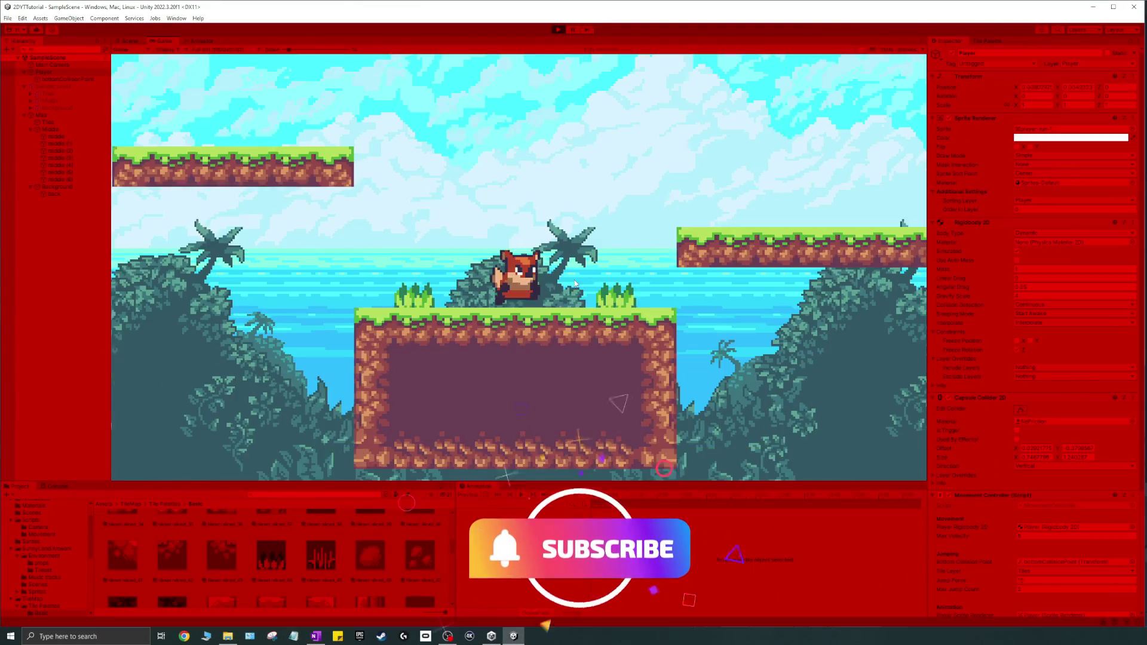
pyautogui.press('Right')
pyautogui.press('space')
pyautogui.press('Left')
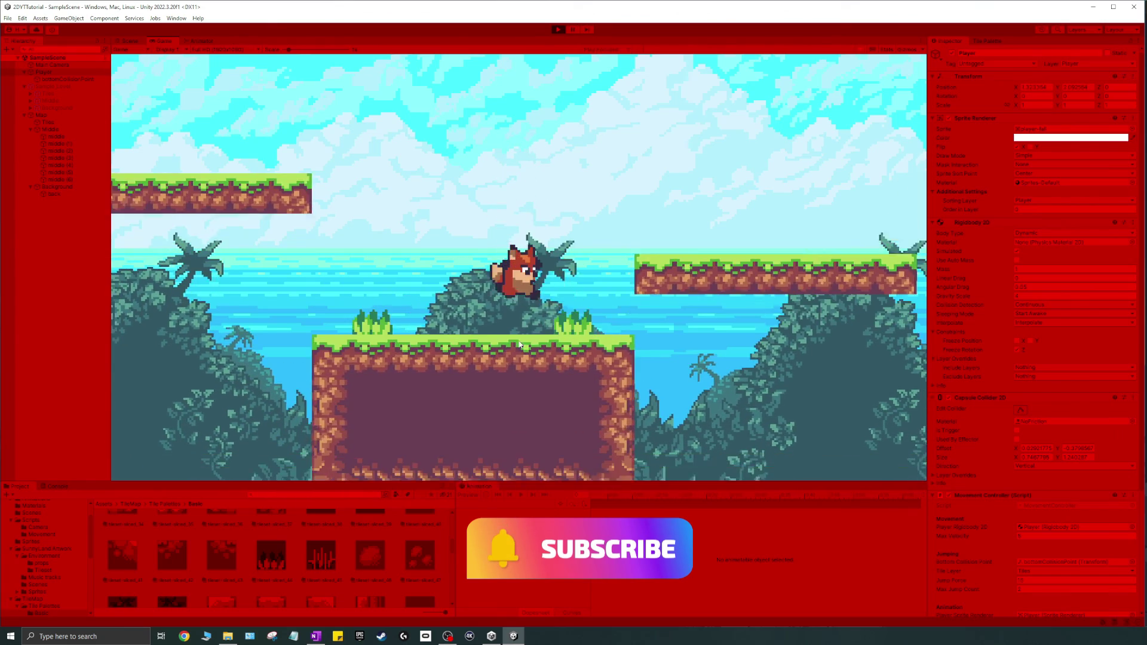
pyautogui.press('Right')
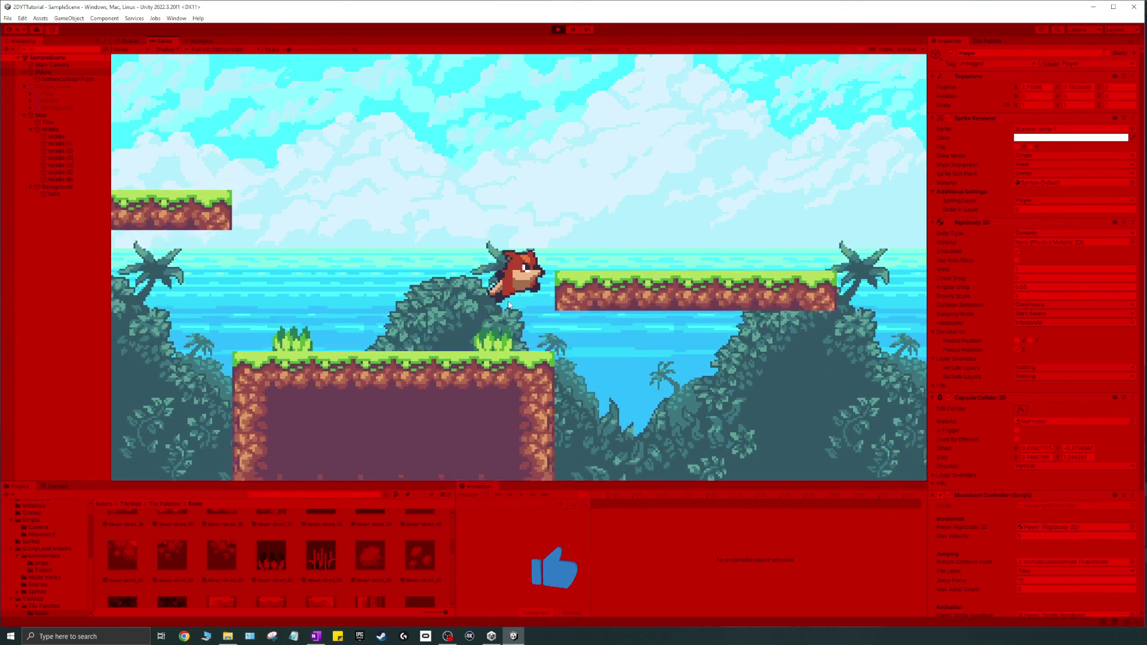
# Jump the fox onto the tall pillar and run it back down onto the floating platform
pyautogui.press('Right')
pyautogui.press('space')
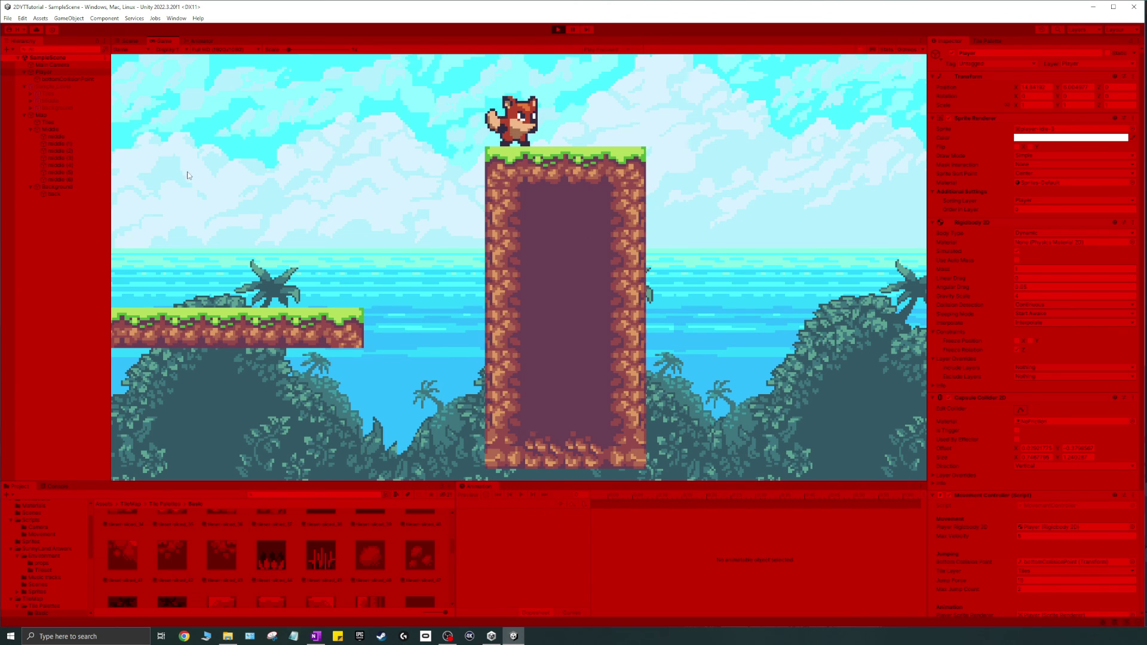
pyautogui.press('Left')
pyautogui.press('Left')
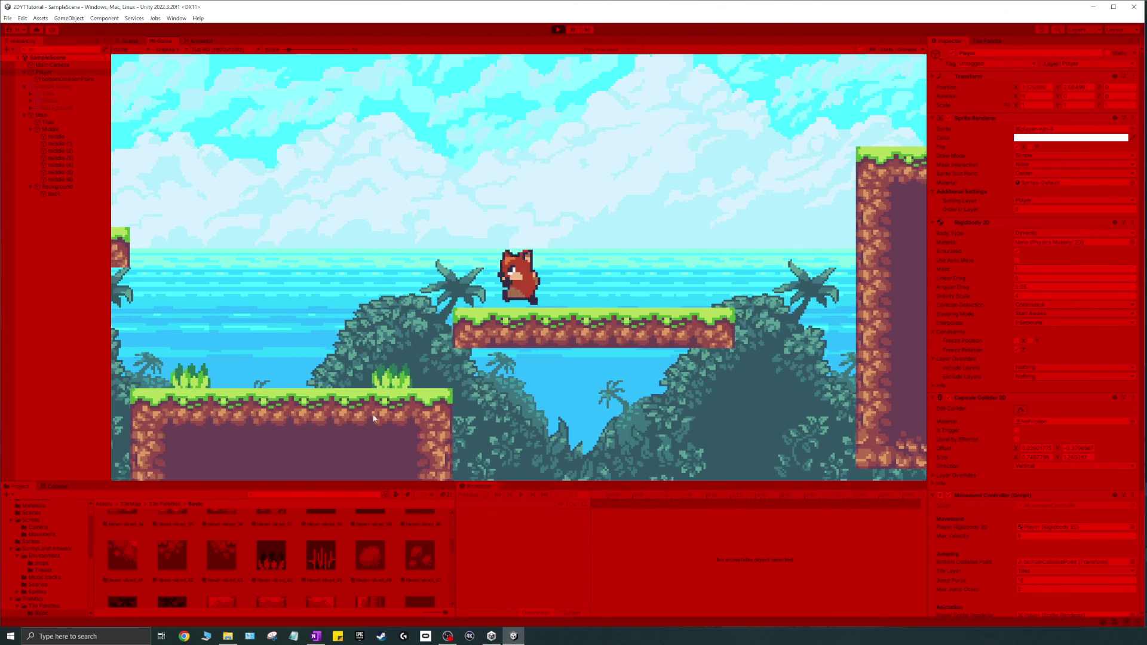
# Run the fox off the floating platform back down onto the main block and across its grassy top
pyautogui.press('Left')
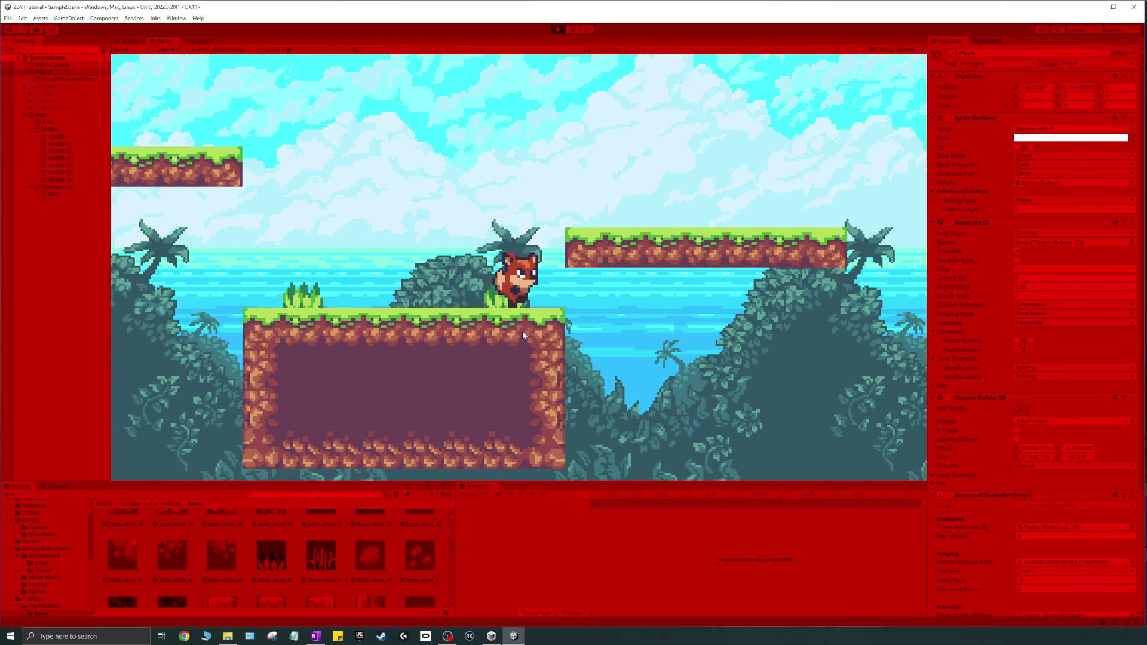
pyautogui.press('Left')
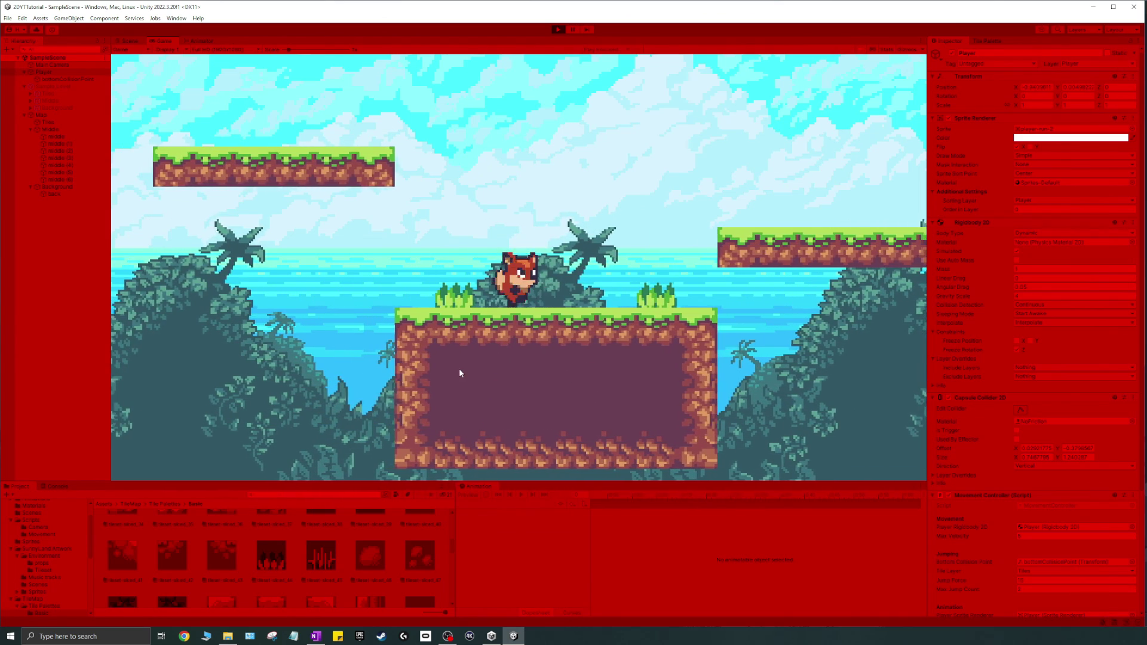
pyautogui.press('Right')
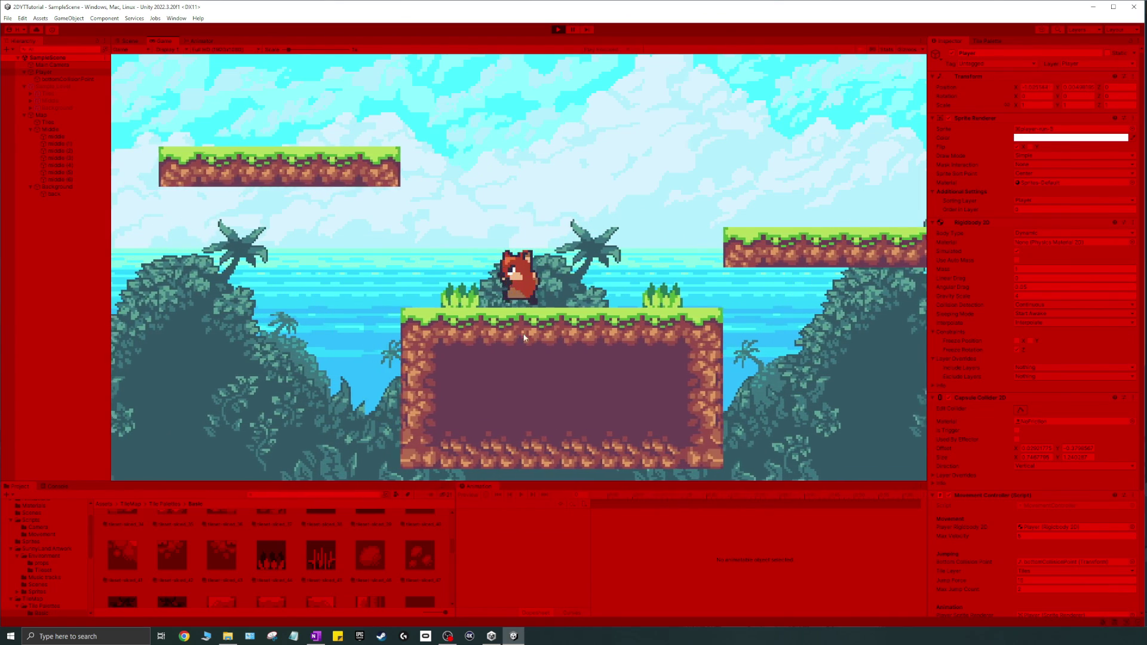
# Play-test the fox's jump above the main block near the higher floating platform, and its running in both directions along the block
pyautogui.press('space')
pyautogui.press('Right')
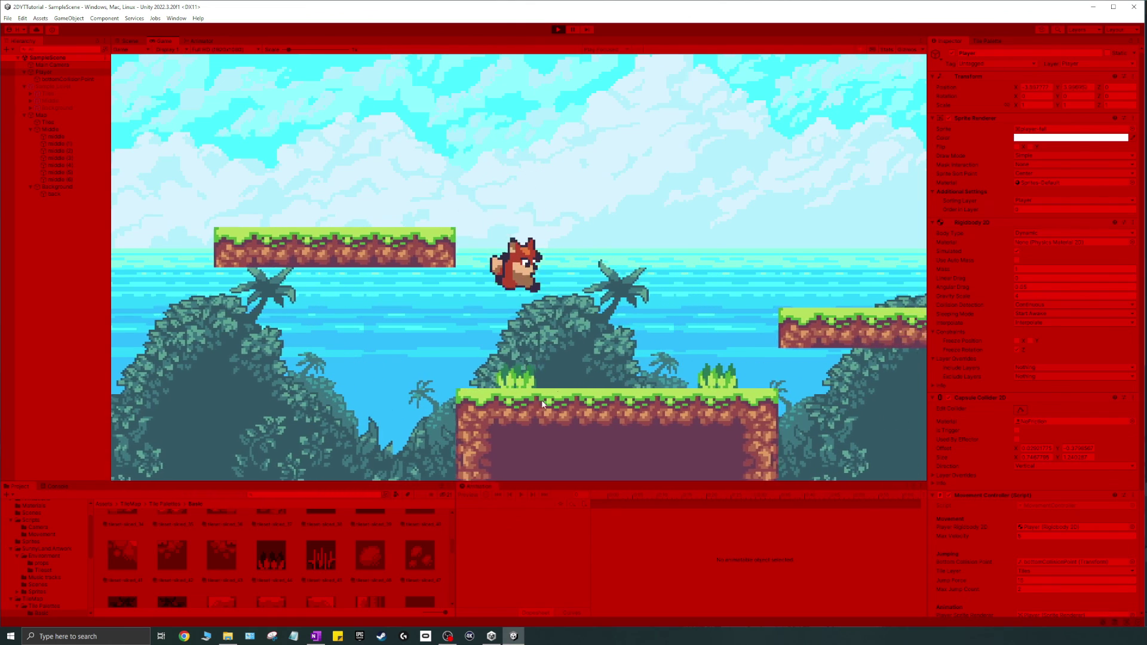
pyautogui.press('d')
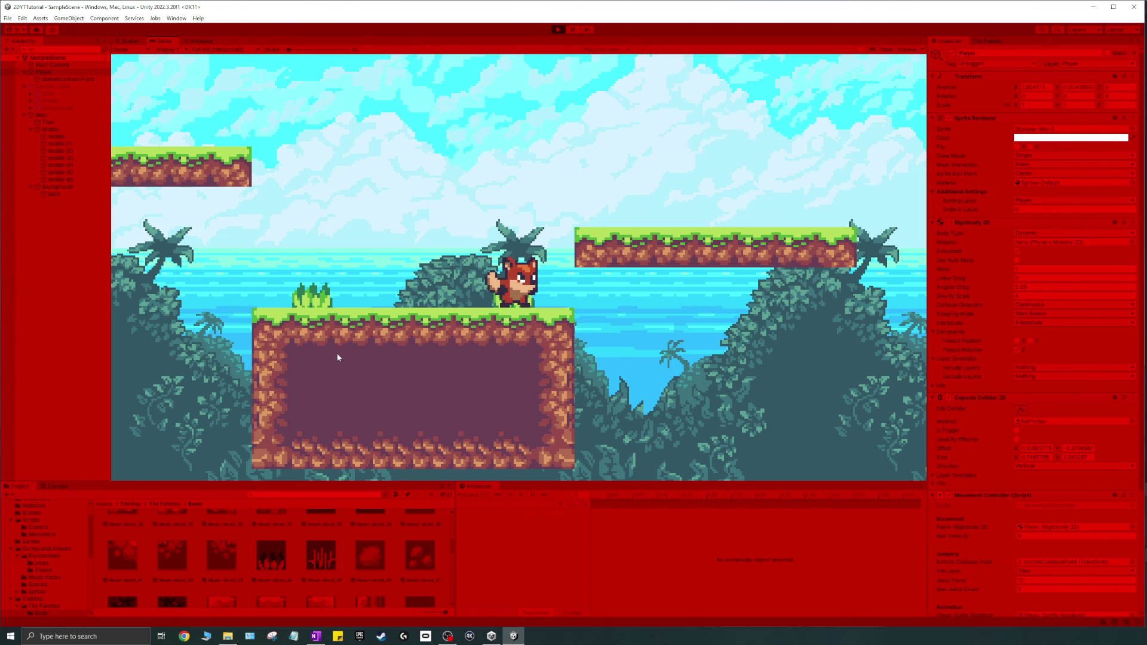
pyautogui.press('a')
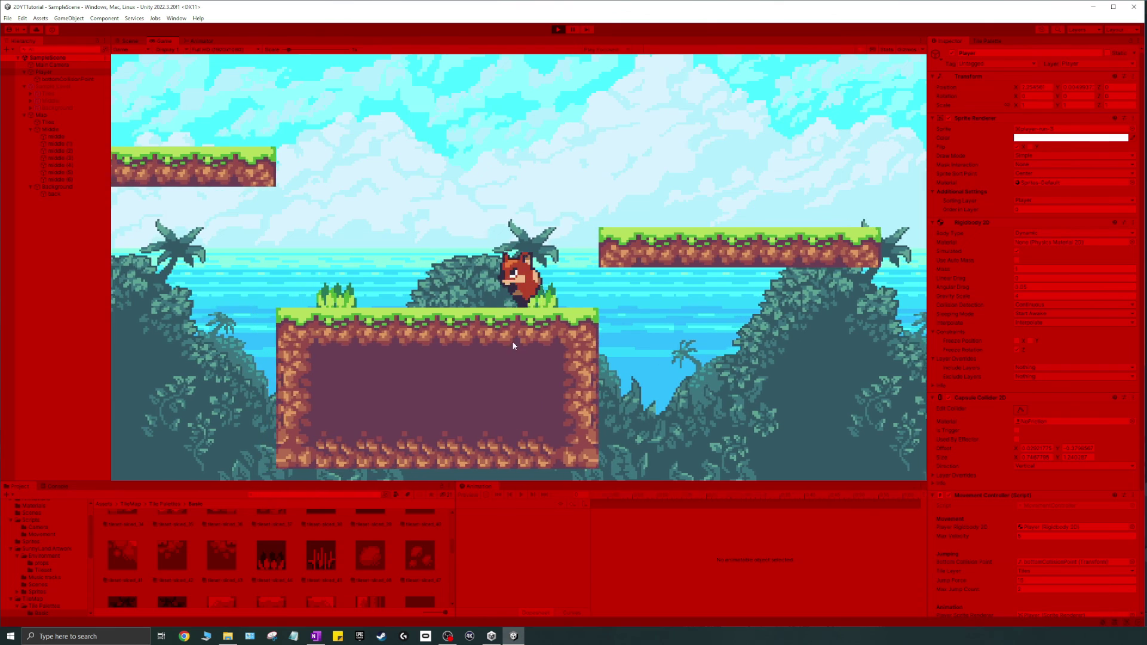